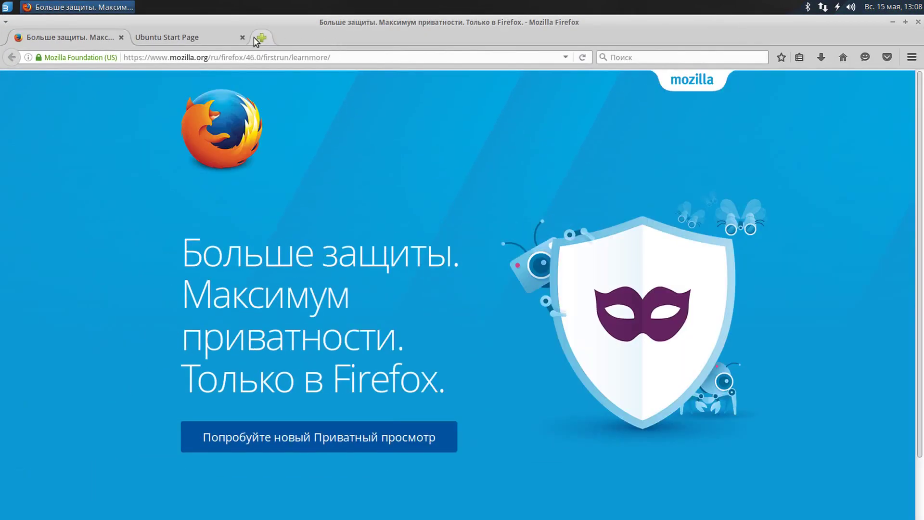
Close the Ubuntu Start Page and mozilla.org tabs and load aprovpn.com in a fresh tab.
{"action": "left_click", "coordinate": [243, 37]}
{"action": "left_click", "coordinate": [140, 37]}
{"action": "left_click", "coordinate": [121, 37]}
{"action": "type", "text": "aprovpn.com"}
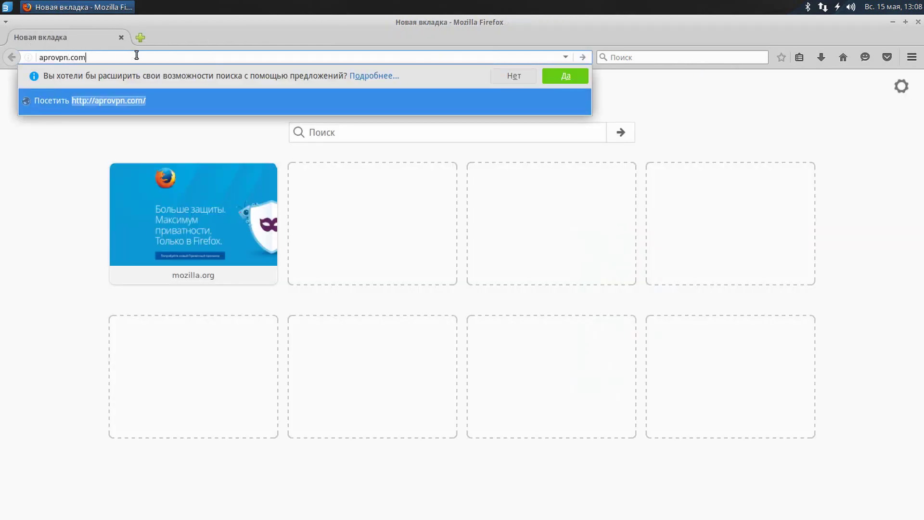
{"action": "key", "text": "Return"}
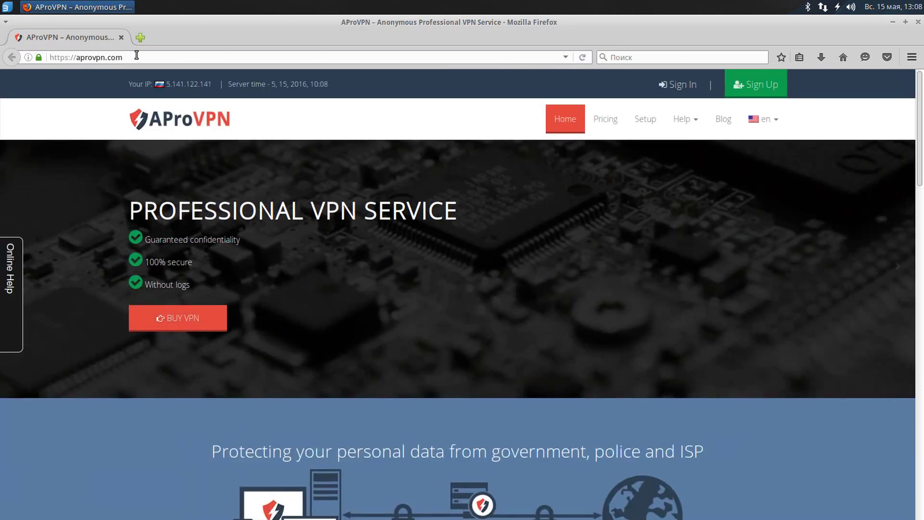
Switch the AProVPN site to Russian (ru) and go to the Регистрация page.
{"action": "left_click", "coordinate": [761, 119]}
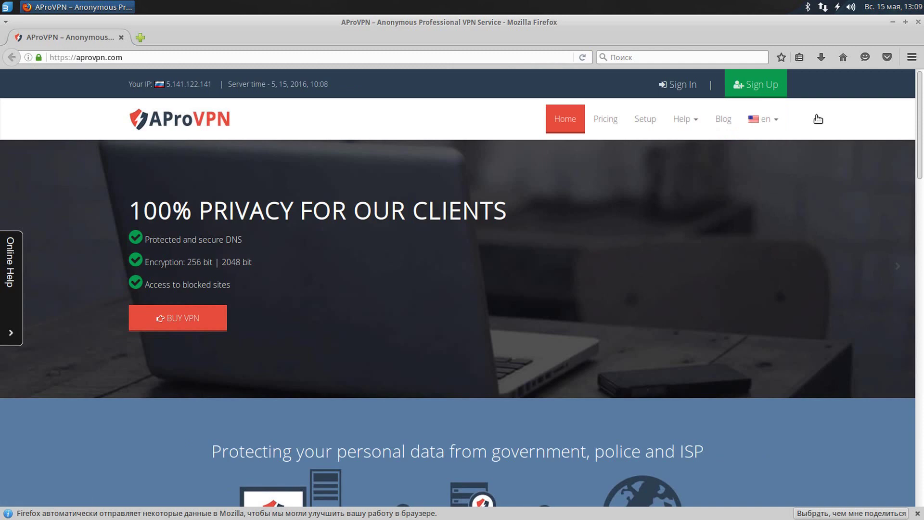
{"action": "key", "text": "ctrl+plus"}
{"action": "left_click", "coordinate": [795, 127]}
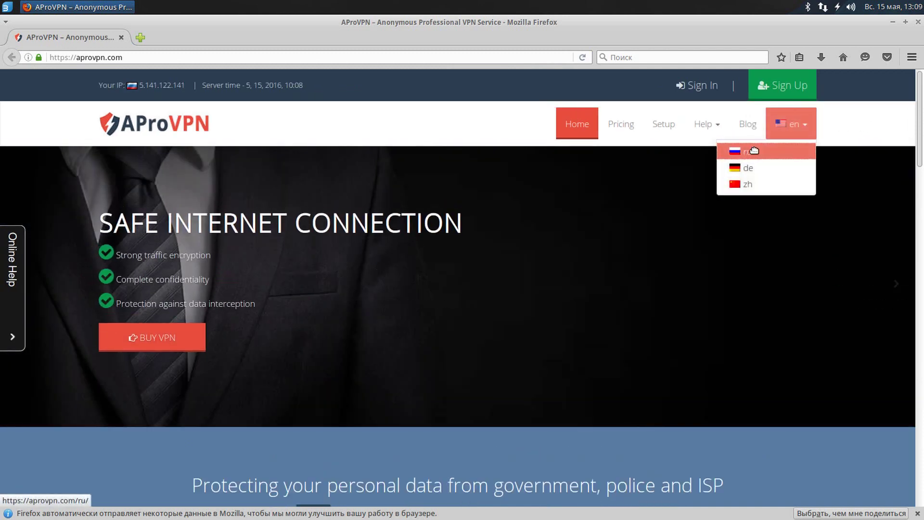
{"action": "left_click", "coordinate": [755, 150]}
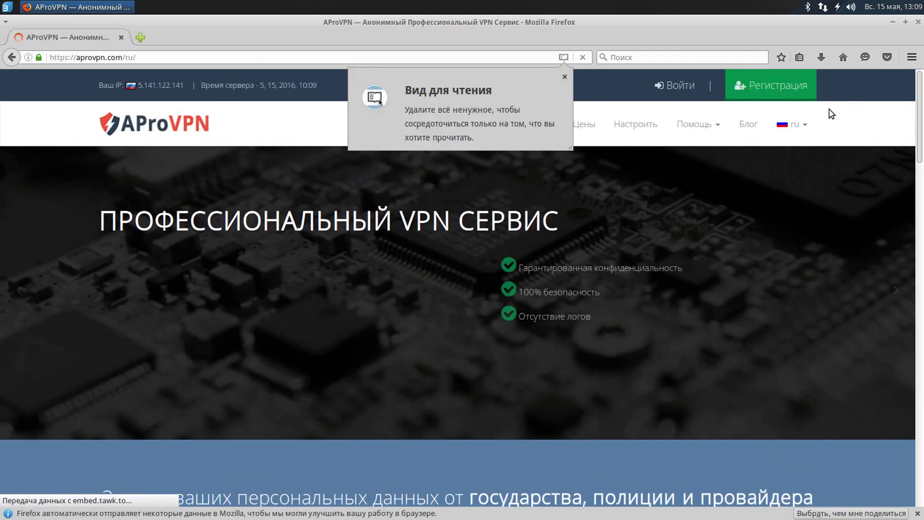
{"action": "left_click", "coordinate": [751, 87]}
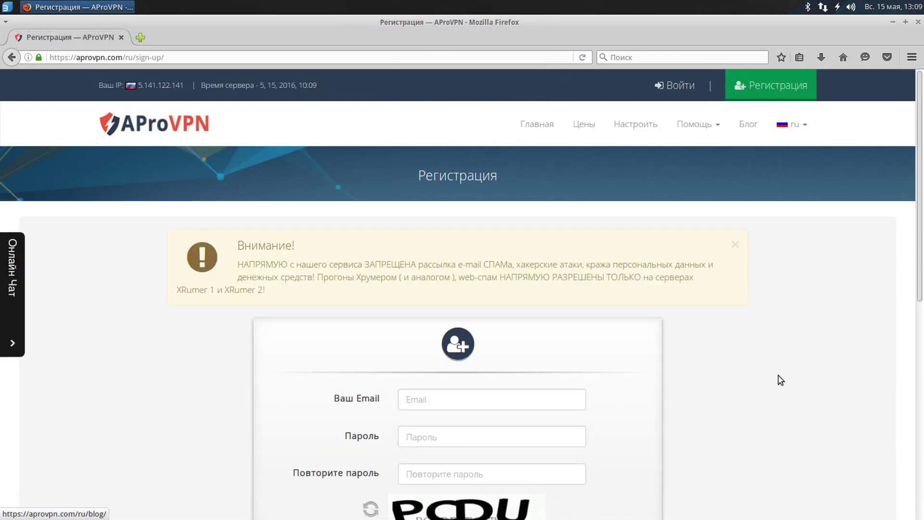
Register with the account e-mail, matching passwords and the check code.
{"action": "scroll", "coordinate": [674, 313], "scroll_direction": "down", "scroll_amount": 3}
{"action": "left_click", "coordinate": [479, 248]}
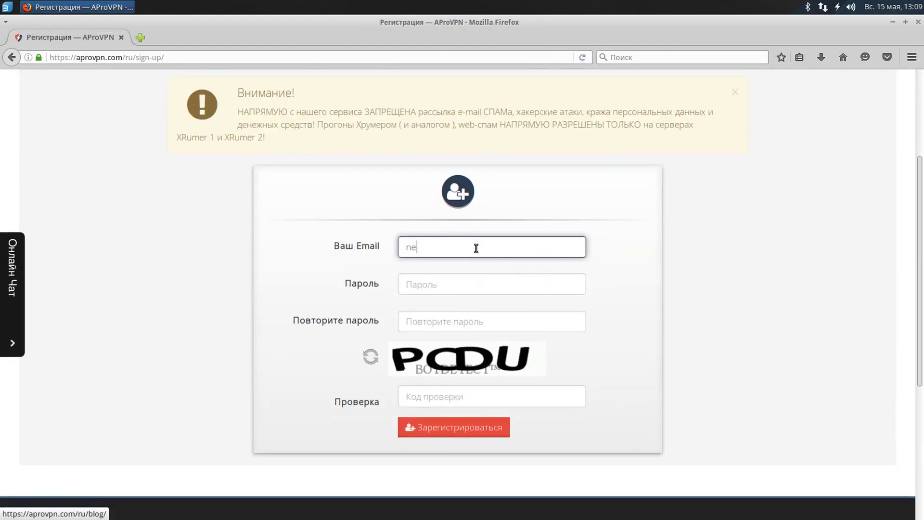
{"action": "key", "text": "Tab"}
{"action": "type", "text": "••"}
{"action": "key", "text": "Tab"}
{"action": "type", "text": "•"}
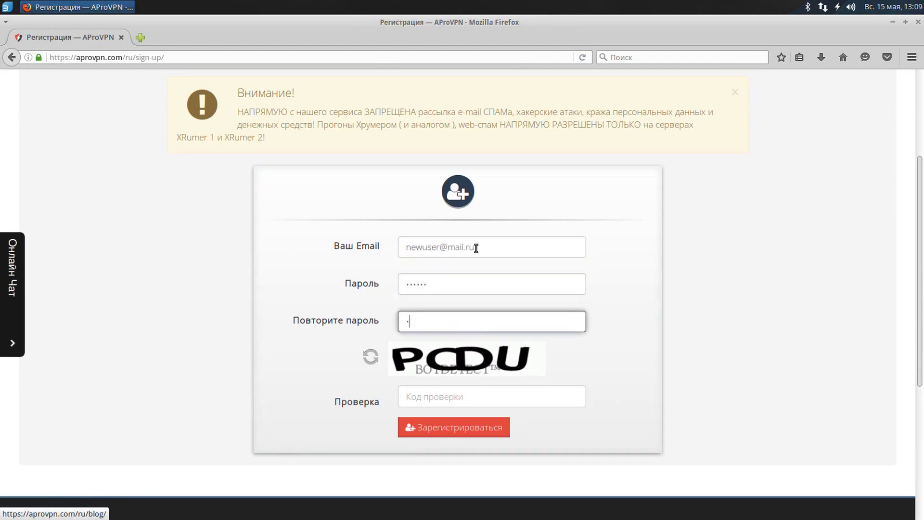
{"action": "type", "text": "•••••"}
{"action": "key", "text": "Tab"}
{"action": "type", "text": "p"}
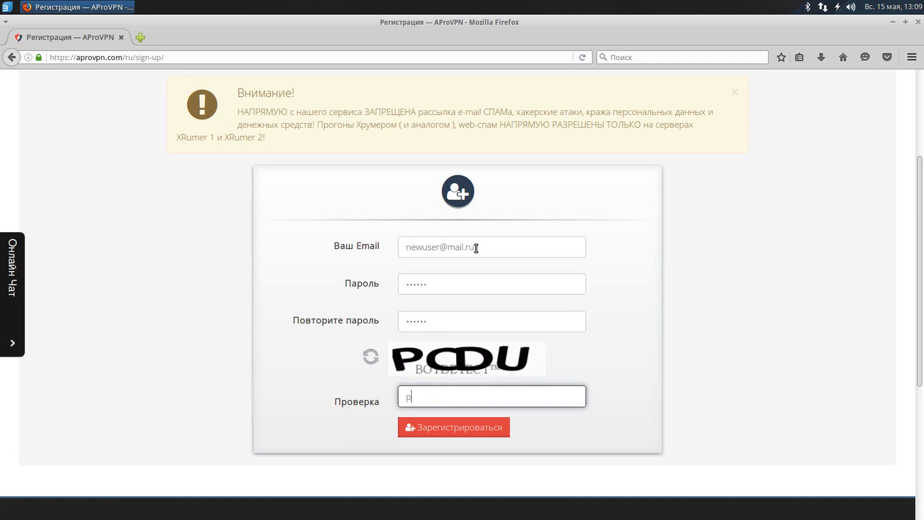
{"action": "left_click", "coordinate": [470, 427]}
Choose the one-year (1 год) QuadroVPN Pro plan for 146$ and pay via WebMoney.
{"action": "left_click", "coordinate": [252, 75]}
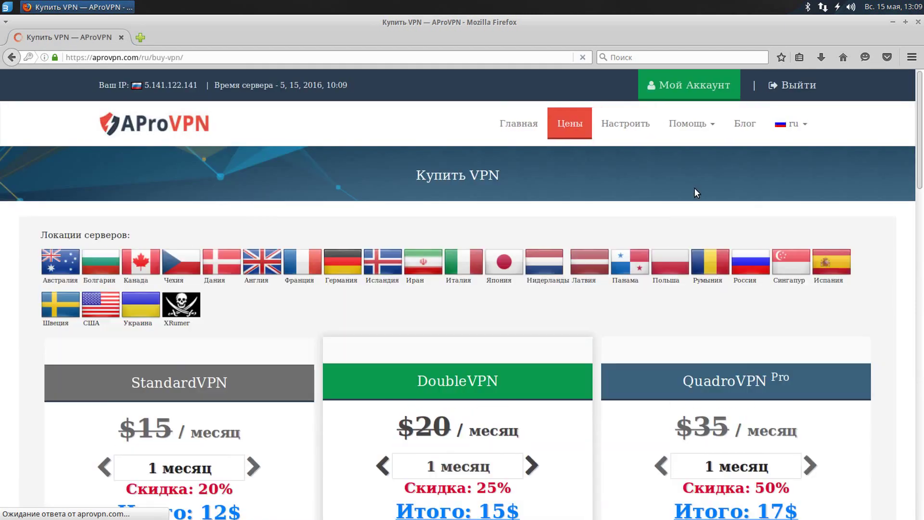
{"action": "triple_click", "coordinate": [556, 251]}
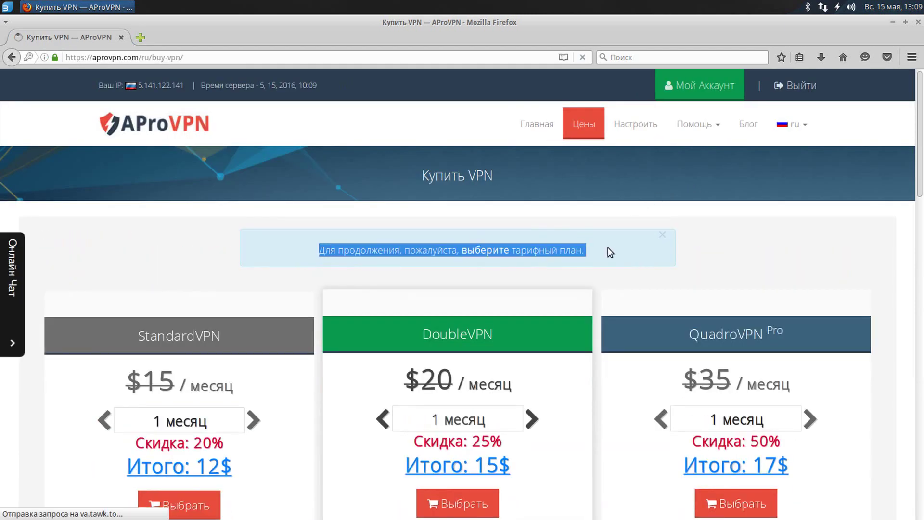
{"action": "scroll", "coordinate": [808, 264], "scroll_direction": "down", "scroll_amount": 3}
{"action": "left_click", "coordinate": [812, 257]}
{"action": "left_click", "coordinate": [812, 257]}
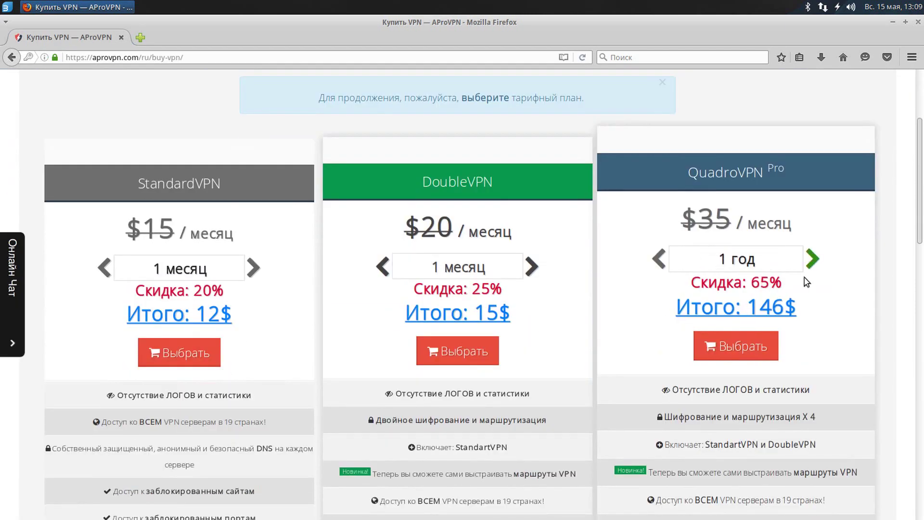
{"action": "left_click", "coordinate": [757, 347]}
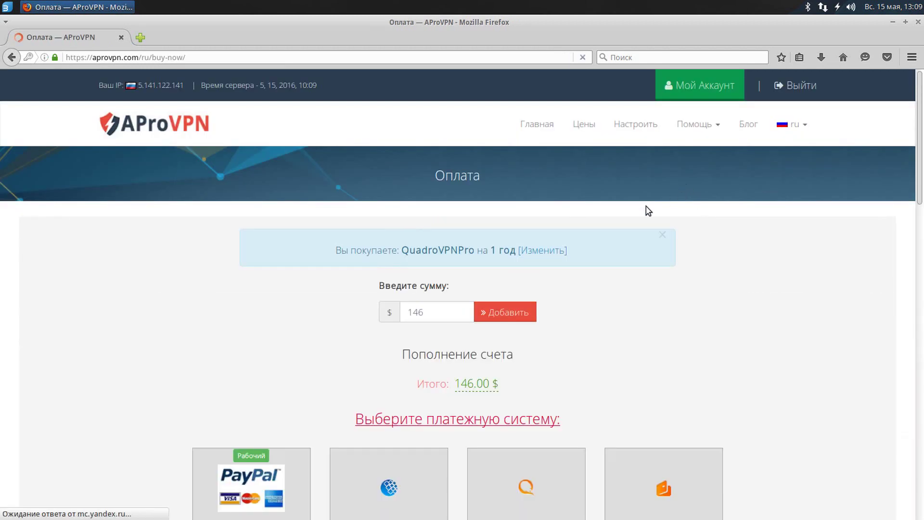
{"action": "scroll", "coordinate": [544, 293], "scroll_direction": "down", "scroll_amount": 3}
{"action": "left_click", "coordinate": [414, 324]}
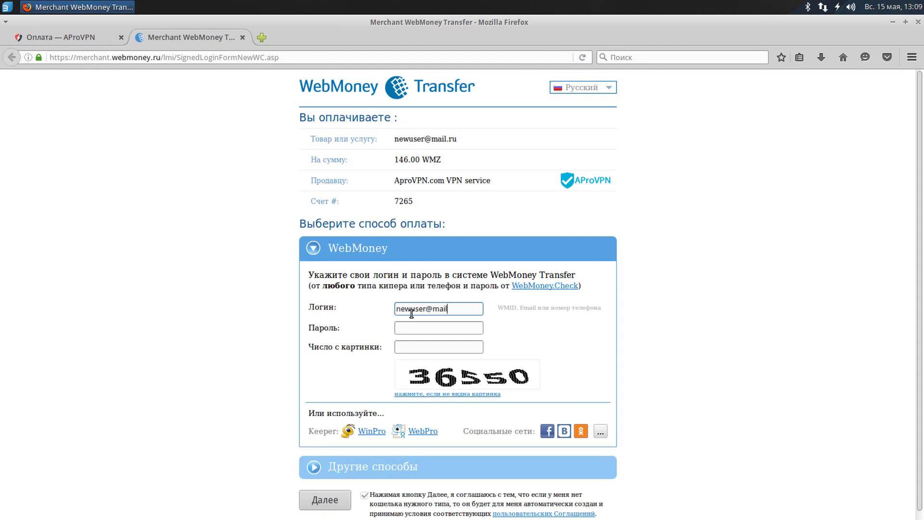
Enter the WebMoney password and captcha number and submit the 146.00 WMZ payment.
{"action": "key", "text": "Tab"}
{"action": "type", "text": "123456"}
{"action": "key", "text": "Tab"}
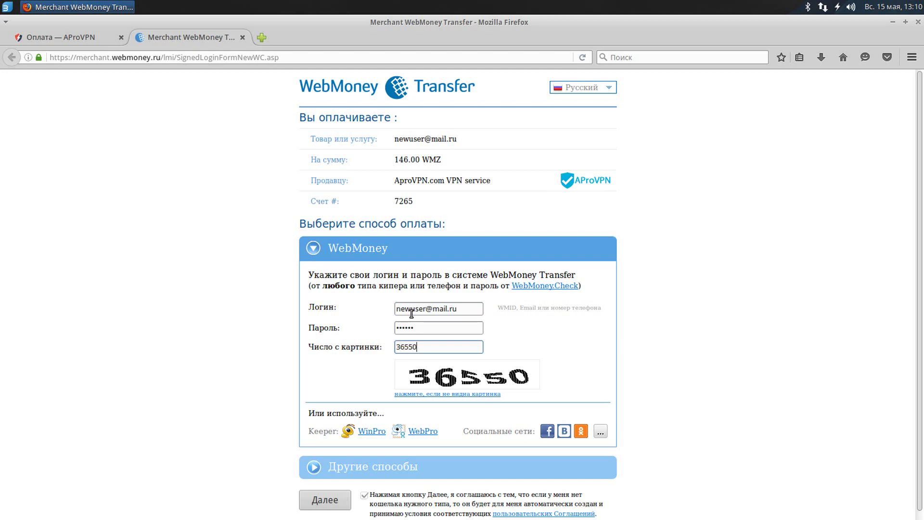
{"action": "type", "text": "36550"}
{"action": "left_click", "coordinate": [308, 505]}
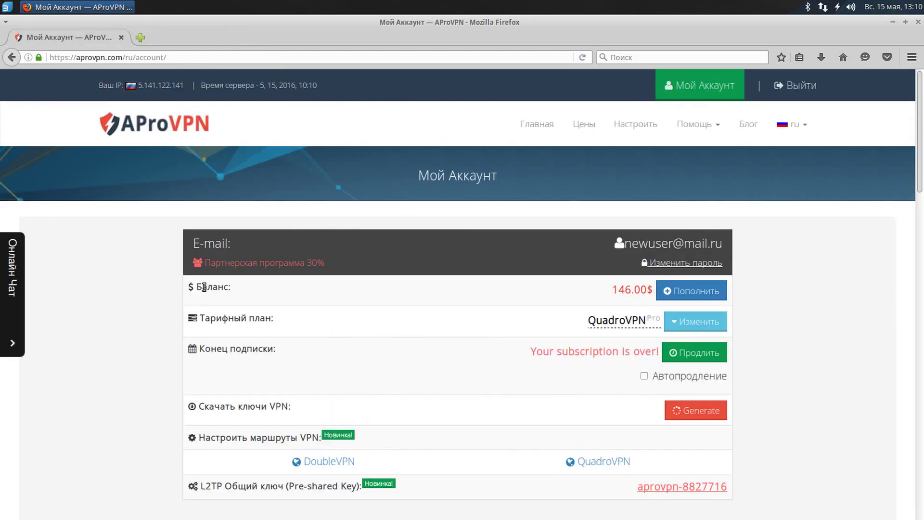
Check the 146.00$ balance and extend the subscription by 1 год for 146$.
{"action": "double_click", "coordinate": [204, 287]}
{"action": "left_click_drag", "start_coordinate": [611, 290], "coordinate": [653, 289]}
{"action": "left_click", "coordinate": [827, 264]}
{"action": "scroll", "coordinate": [819, 251], "scroll_direction": "down", "scroll_amount": 3}
{"action": "left_click", "coordinate": [722, 239]}
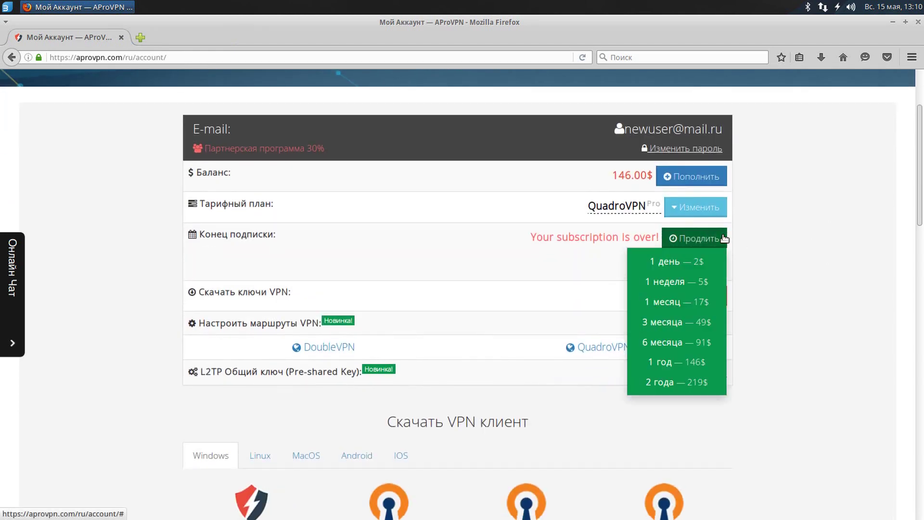
{"action": "left_click", "coordinate": [699, 361]}
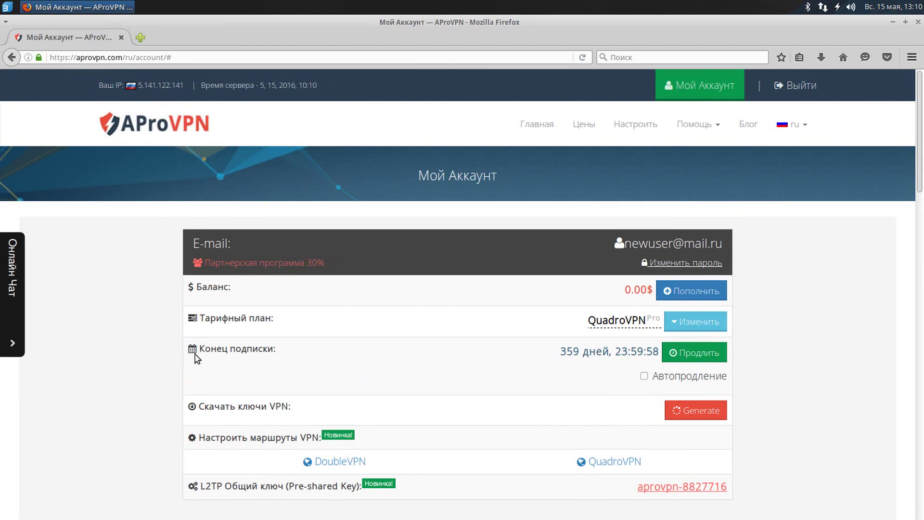
Highlight the remaining-days countdown and the VPN keys download label.
{"action": "left_click_drag", "start_coordinate": [203, 348], "coordinate": [658, 361]}
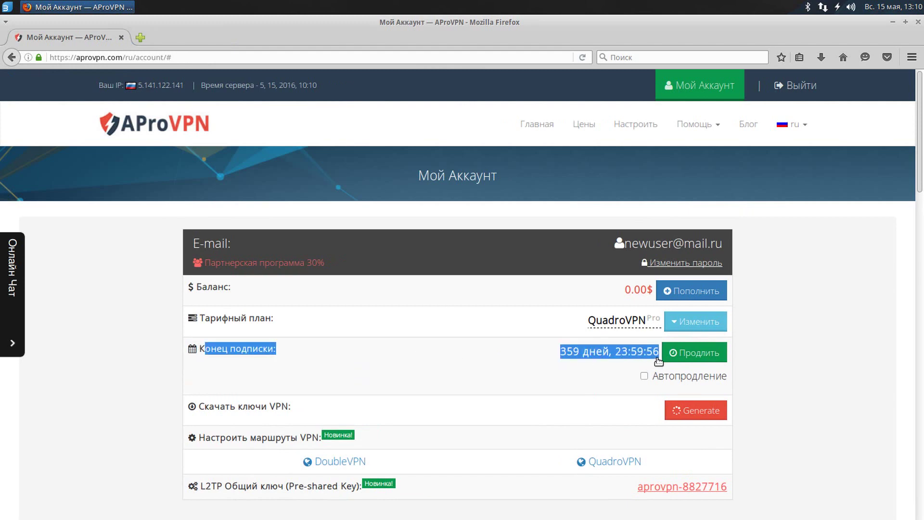
{"action": "left_click", "coordinate": [816, 314]}
{"action": "scroll", "coordinate": [817, 314], "scroll_direction": "down", "scroll_amount": 3}
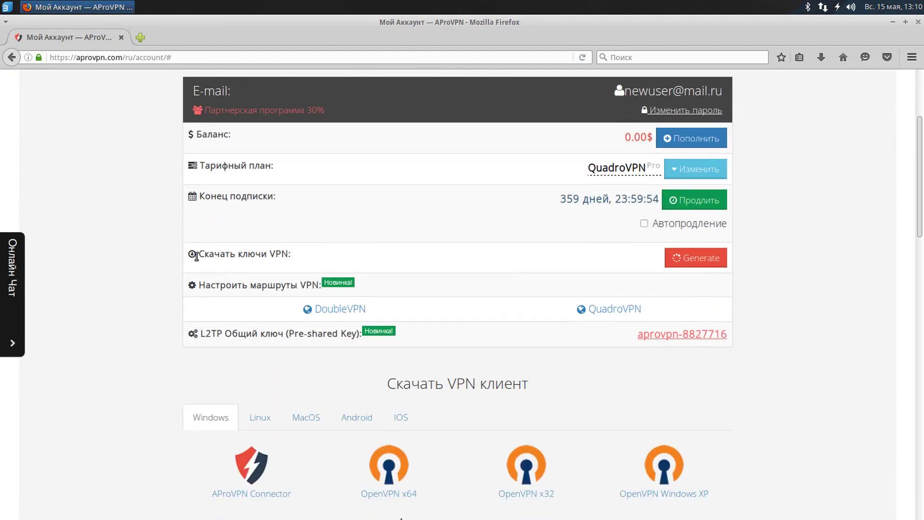
{"action": "left_click_drag", "start_coordinate": [197, 256], "coordinate": [378, 257]}
Generate the downloadable VPN keys.
{"action": "left_click", "coordinate": [385, 258]}
{"action": "left_click", "coordinate": [722, 257]}
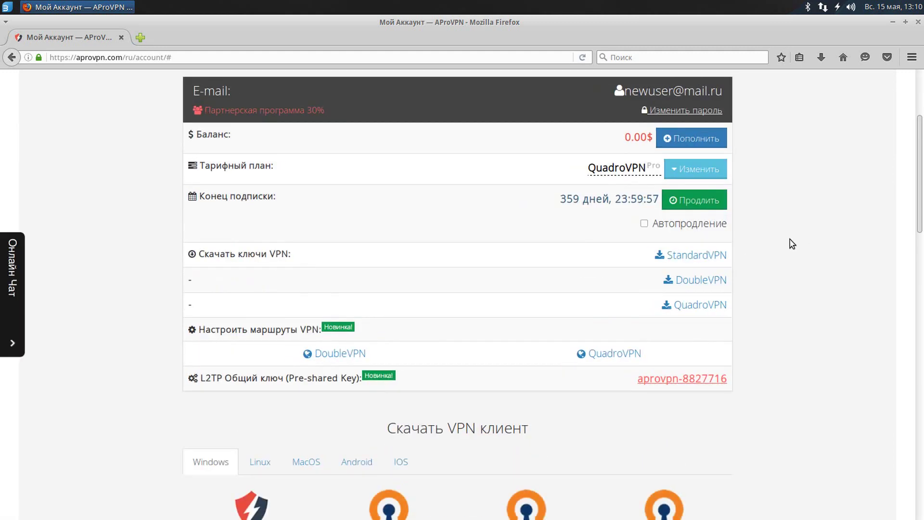
{"action": "left_click_drag", "start_coordinate": [642, 254], "coordinate": [744, 256]}
{"action": "left_click", "coordinate": [737, 256]}
Save the StandardVPN key archive to disk and open it from the downloads panel.
{"action": "left_click", "coordinate": [716, 256]}
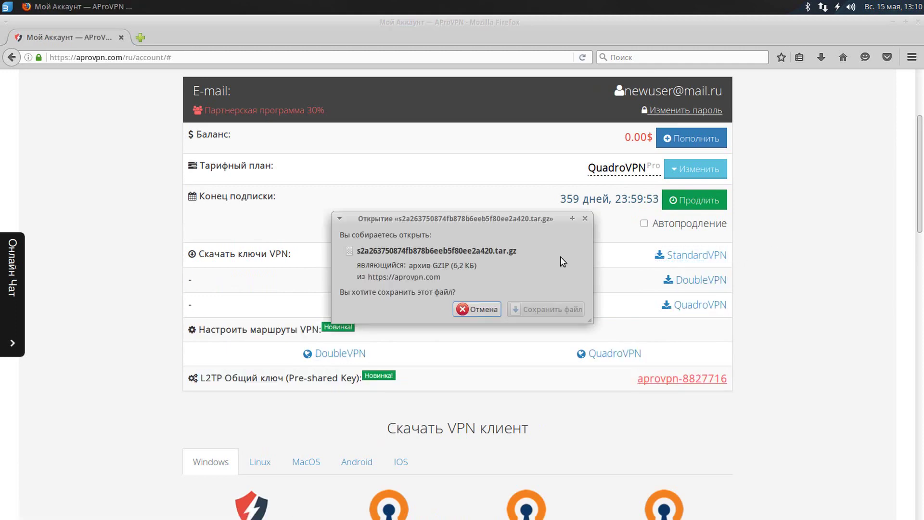
{"action": "left_click", "coordinate": [529, 309]}
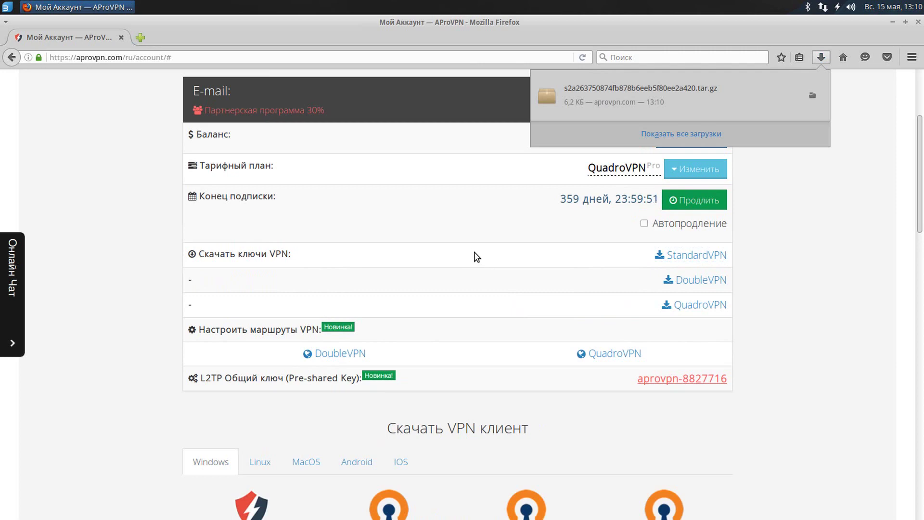
{"action": "left_click", "coordinate": [610, 106]}
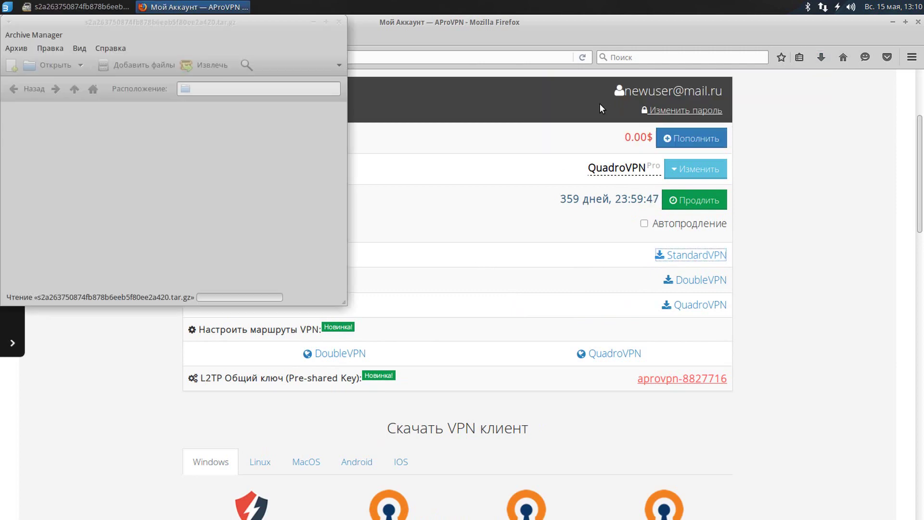
Create an aprovpn folder on the desktop with a standard subfolder and open it.
{"action": "left_click", "coordinate": [893, 22]}
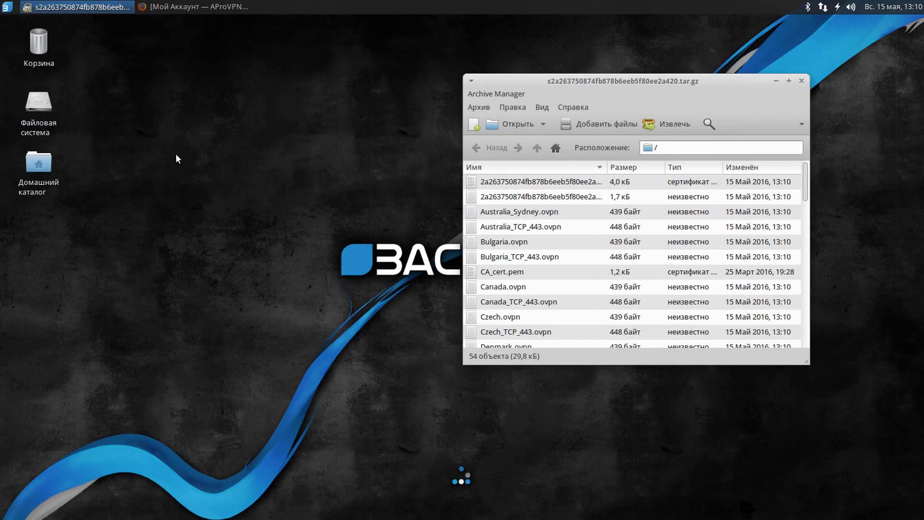
{"action": "right_click", "coordinate": [162, 149]}
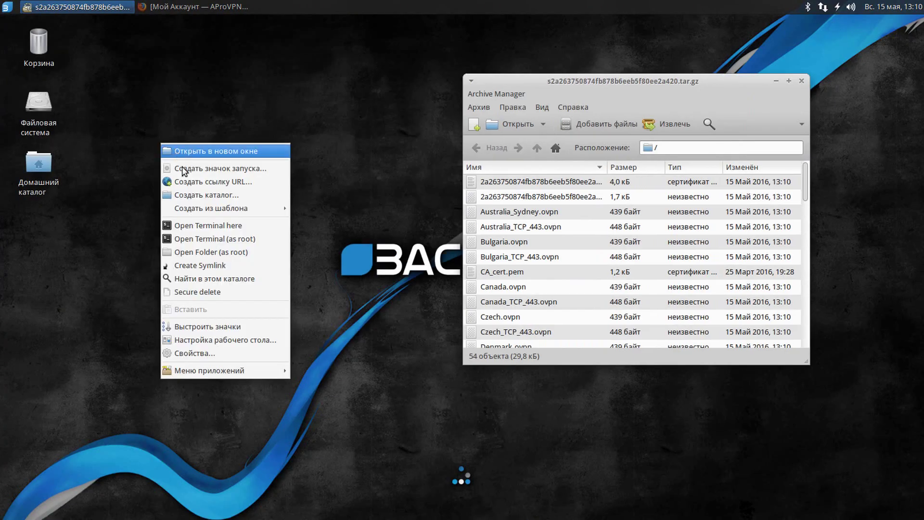
{"action": "left_click", "coordinate": [193, 195]}
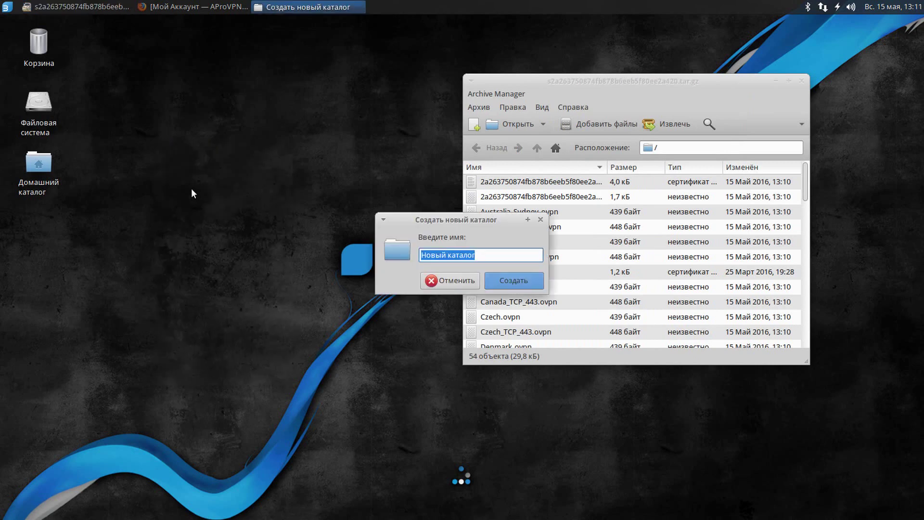
{"action": "type", "text": "aprovpn"}
{"action": "key", "text": "Return"}
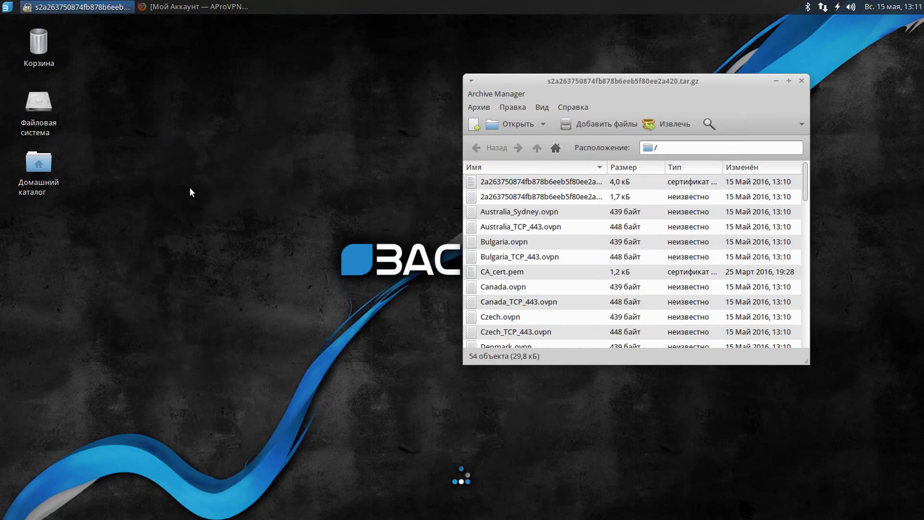
{"action": "double_click", "coordinate": [42, 219]}
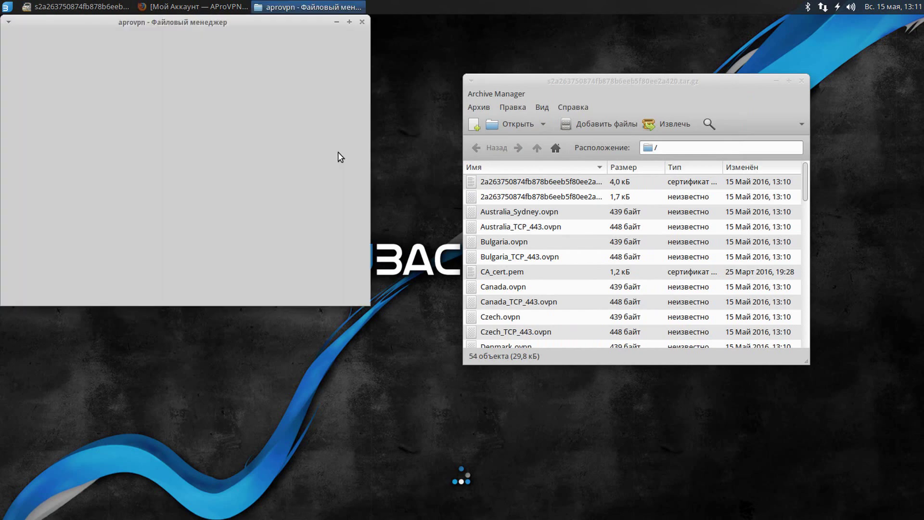
{"action": "right_click", "coordinate": [197, 114]}
{"action": "left_click", "coordinate": [219, 123]}
{"action": "type", "text": "standard"}
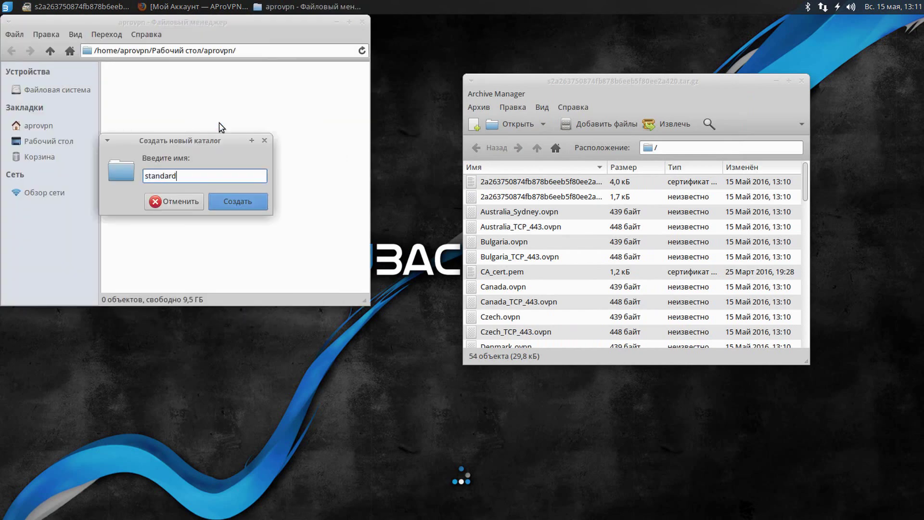
{"action": "key", "text": "Return"}
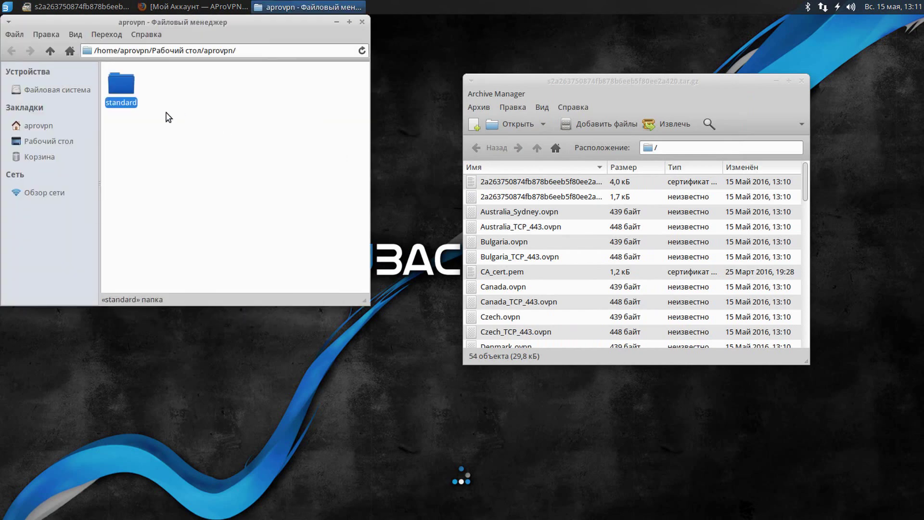
{"action": "double_click", "coordinate": [123, 88]}
Extract all 54 archive files into the standard folder, close the archive and enlarge the folder.
{"action": "left_click", "coordinate": [547, 182]}
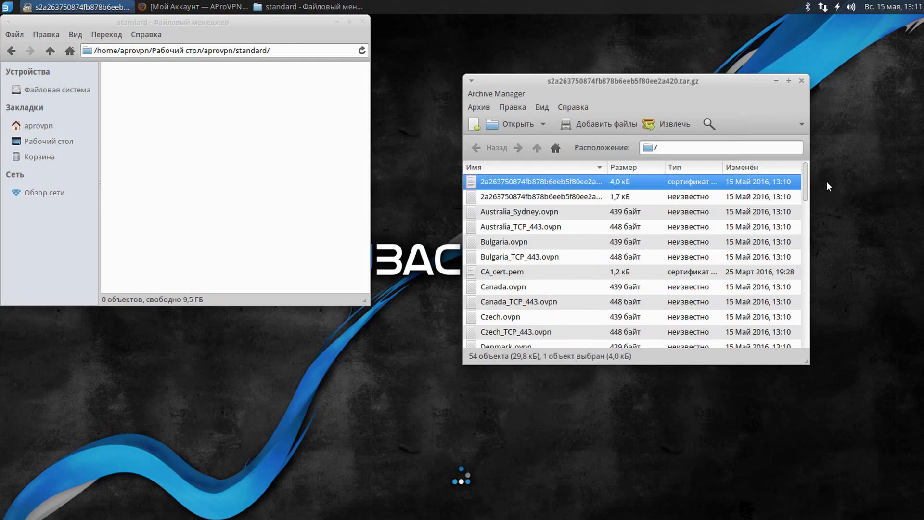
{"action": "left_click_drag", "start_coordinate": [807, 177], "coordinate": [808, 332]}
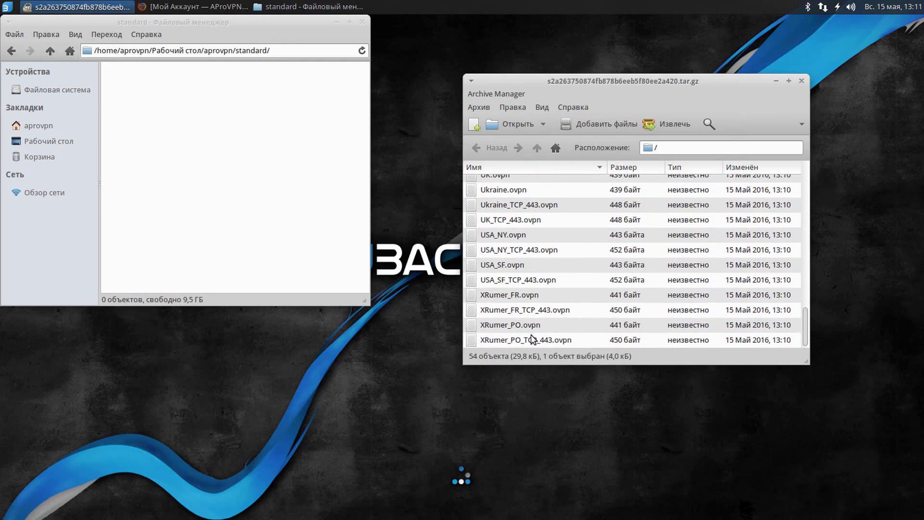
{"action": "left_click", "coordinate": [532, 339], "text": "shift"}
{"action": "left_click_drag", "start_coordinate": [518, 226], "coordinate": [265, 181]}
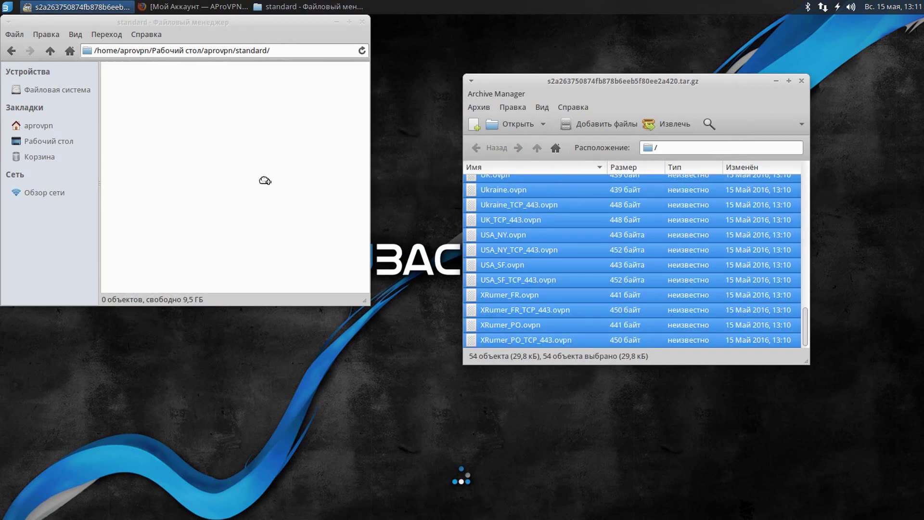
{"action": "left_click", "coordinate": [801, 80]}
{"action": "left_click_drag", "start_coordinate": [362, 297], "coordinate": [512, 383]}
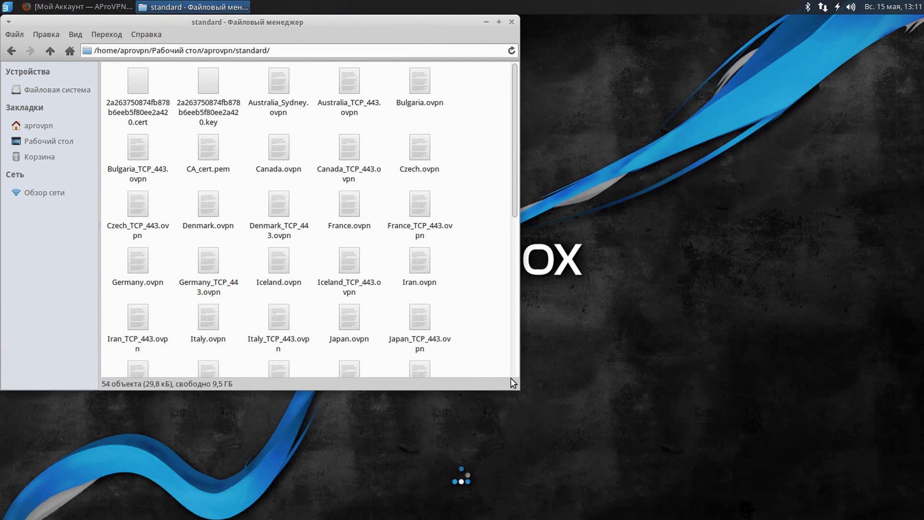
Add a new VPN connection of type Import a saved VPN configuration.
{"action": "left_click", "coordinate": [486, 22]}
{"action": "left_click", "coordinate": [823, 6]}
{"action": "mouse_move", "coordinate": [821, 63]}
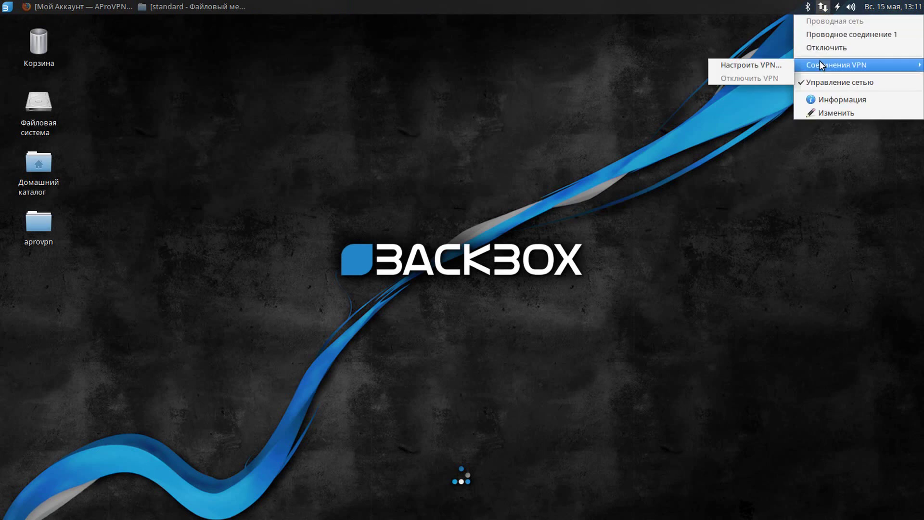
{"action": "left_click", "coordinate": [762, 68]}
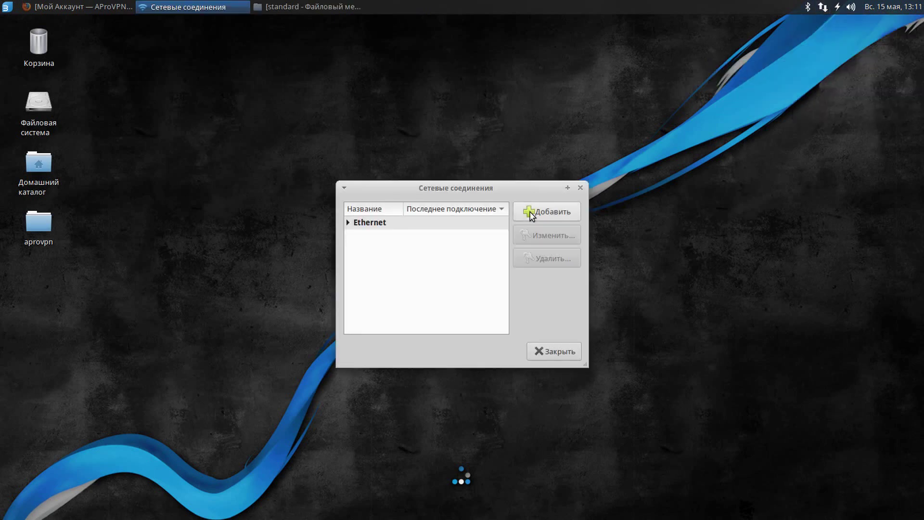
{"action": "left_click", "coordinate": [531, 215]}
{"action": "left_click", "coordinate": [492, 297]}
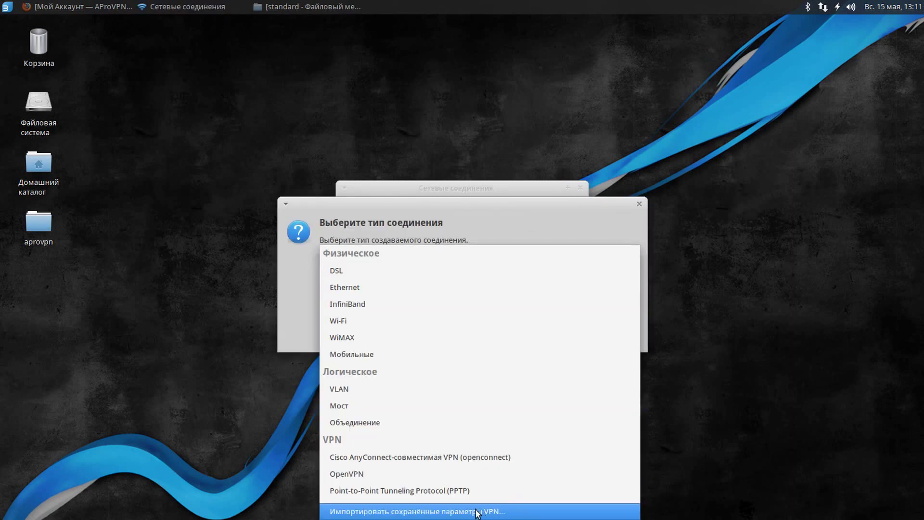
{"action": "left_click", "coordinate": [483, 511]}
{"action": "left_click", "coordinate": [607, 336]}
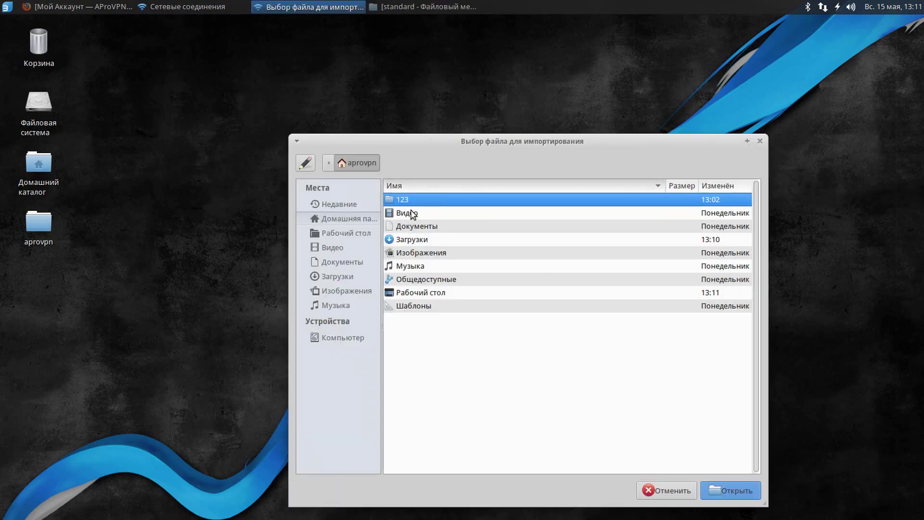
Import France.ovpn from Рабочий стол/aprovpn/standard.
{"action": "double_click", "coordinate": [432, 292]}
{"action": "double_click", "coordinate": [417, 201]}
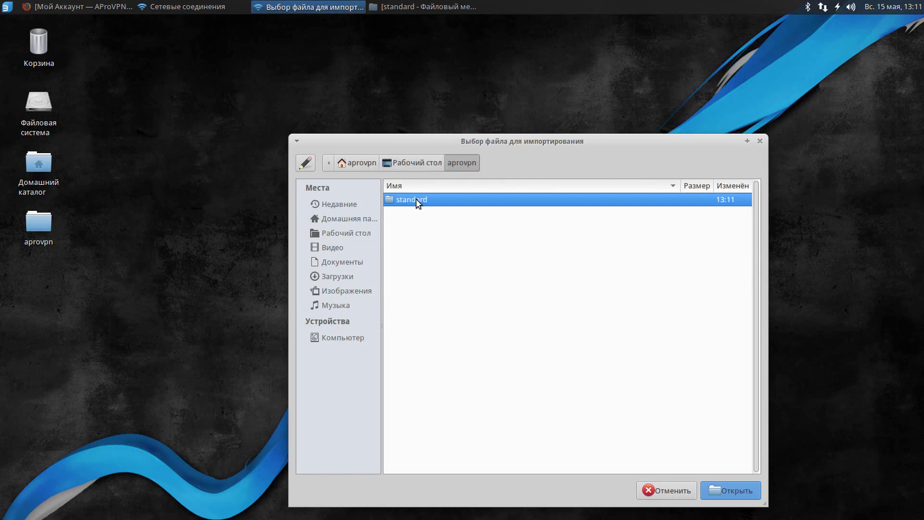
{"action": "double_click", "coordinate": [426, 199]}
{"action": "scroll", "coordinate": [448, 286], "scroll_direction": "down", "scroll_amount": 3}
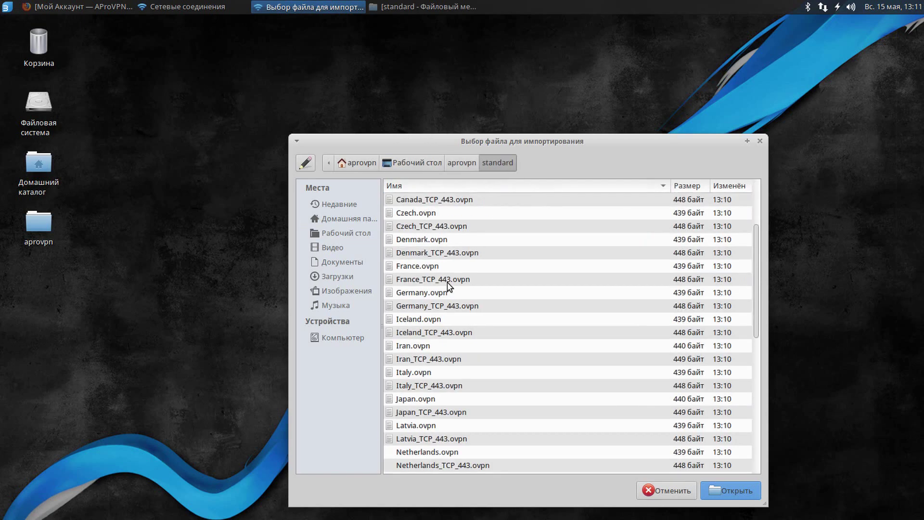
{"action": "left_click", "coordinate": [432, 268]}
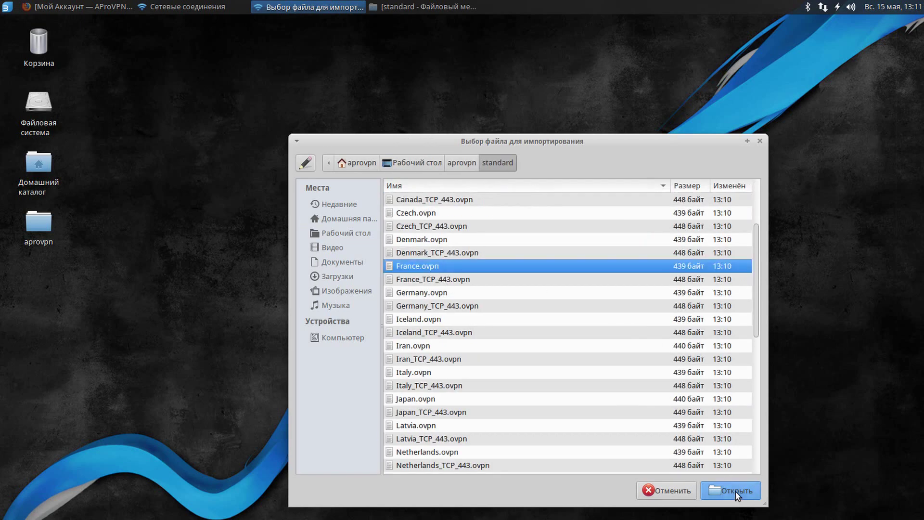
{"action": "key", "text": "Return"}
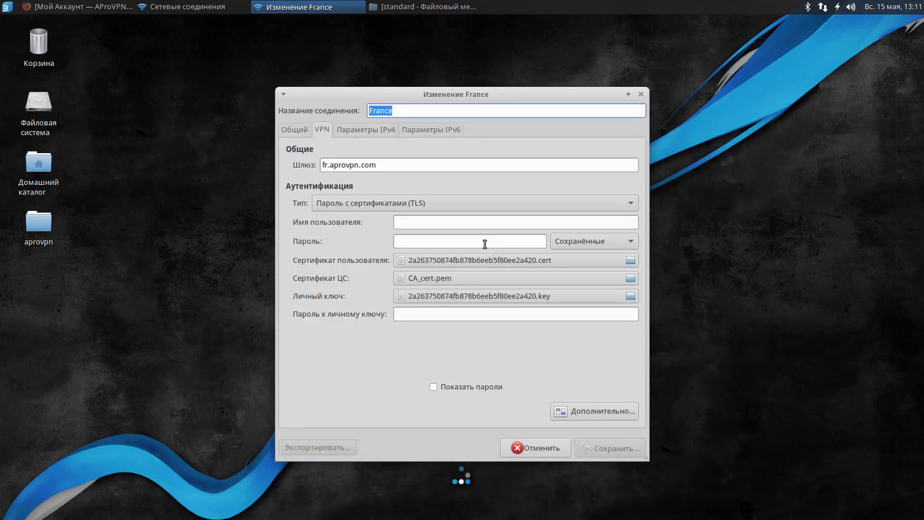
Enter the account e-mail as username and the password, then save the France connection.
{"action": "left_click", "coordinate": [449, 222]}
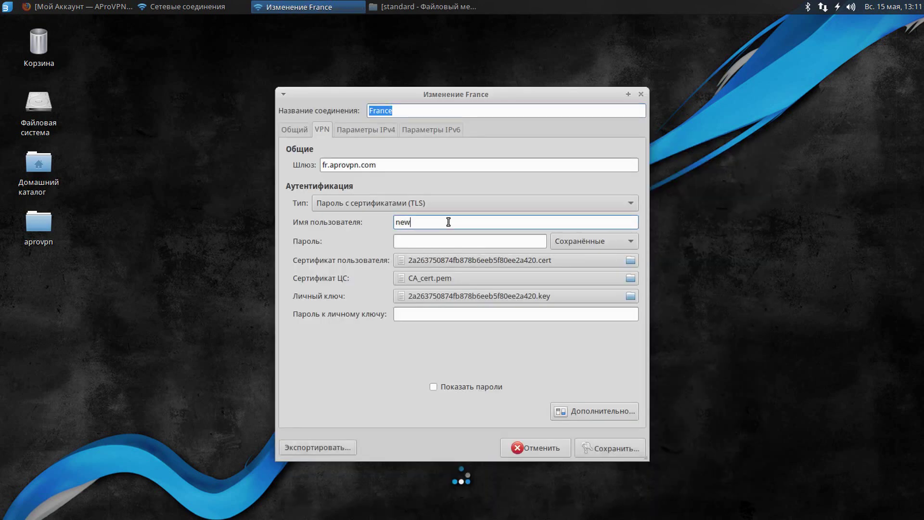
{"action": "key", "text": "Tab"}
{"action": "type", "text": "p"}
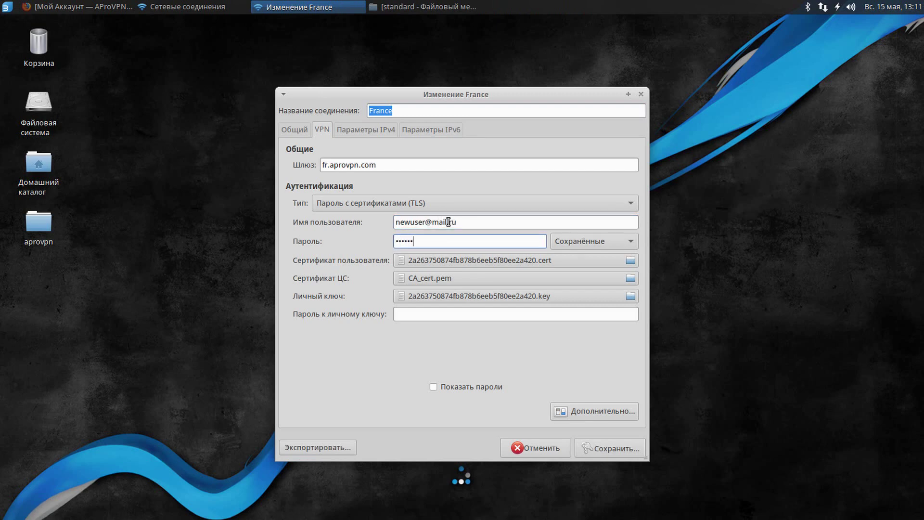
{"action": "left_click", "coordinate": [609, 450]}
Connect to the France VPN from the tray's VPN Connections menu and return to Firefox.
{"action": "left_click", "coordinate": [555, 354]}
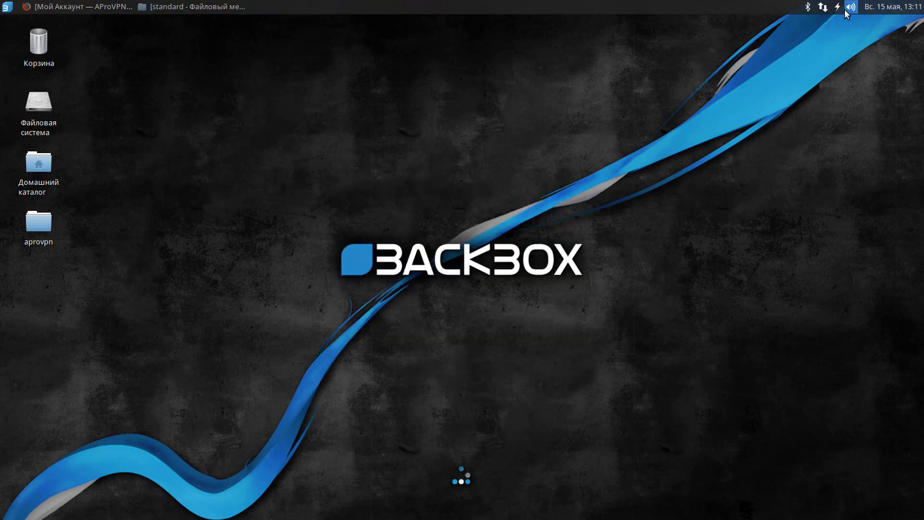
{"action": "left_click", "coordinate": [823, 7]}
{"action": "mouse_move", "coordinate": [801, 66]}
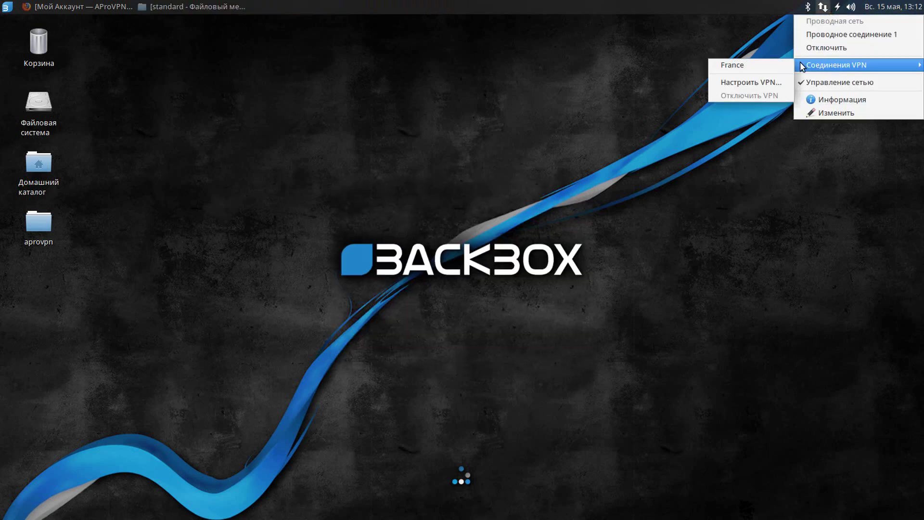
{"action": "left_click", "coordinate": [762, 64]}
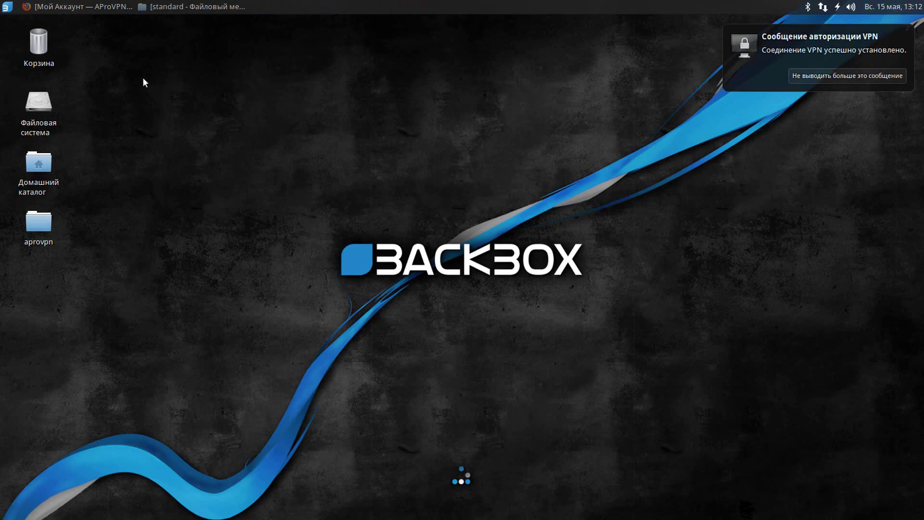
{"action": "left_click", "coordinate": [78, 6]}
{"action": "scroll", "coordinate": [245, 172], "scroll_direction": "up", "scroll_amount": 3}
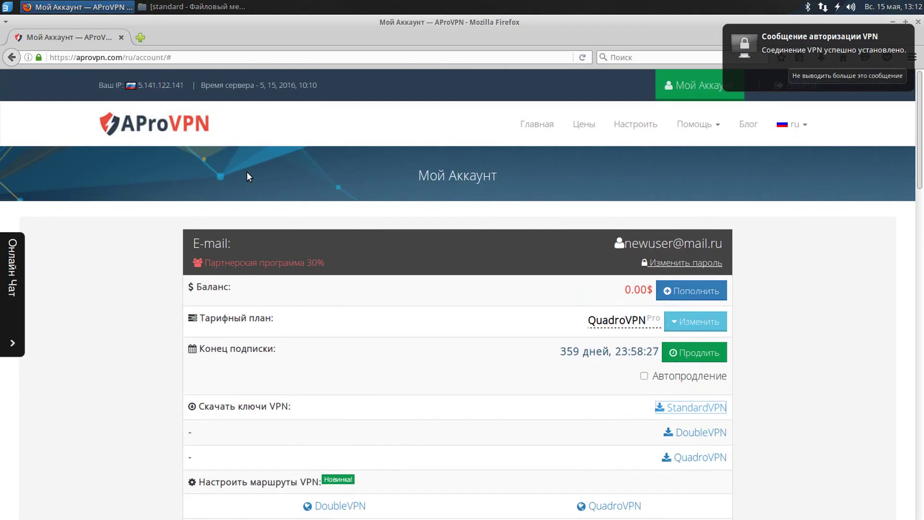
{"action": "left_click_drag", "start_coordinate": [100, 86], "coordinate": [156, 85]}
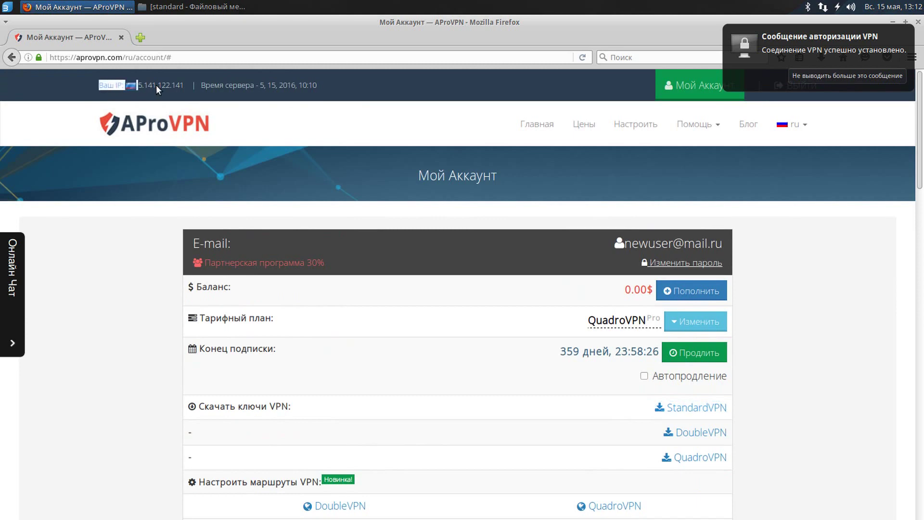
{"action": "left_click", "coordinate": [183, 86]}
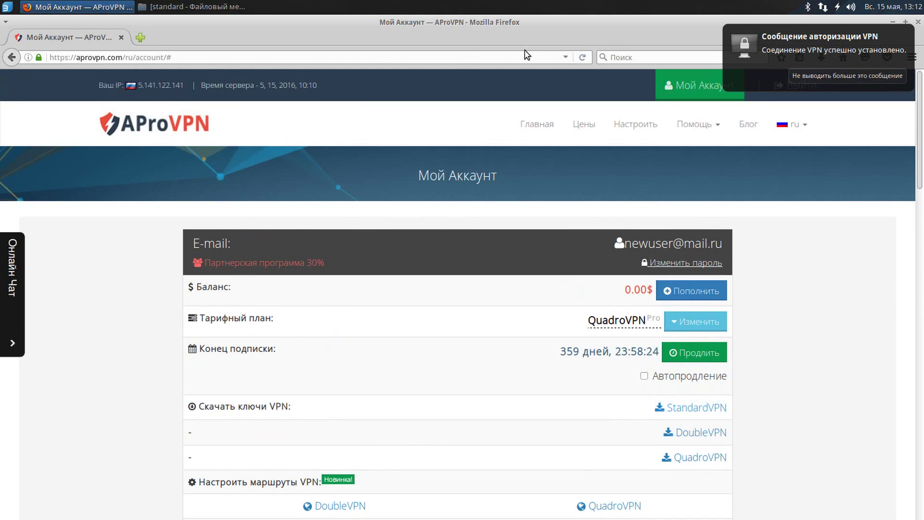
{"action": "left_click", "coordinate": [581, 58]}
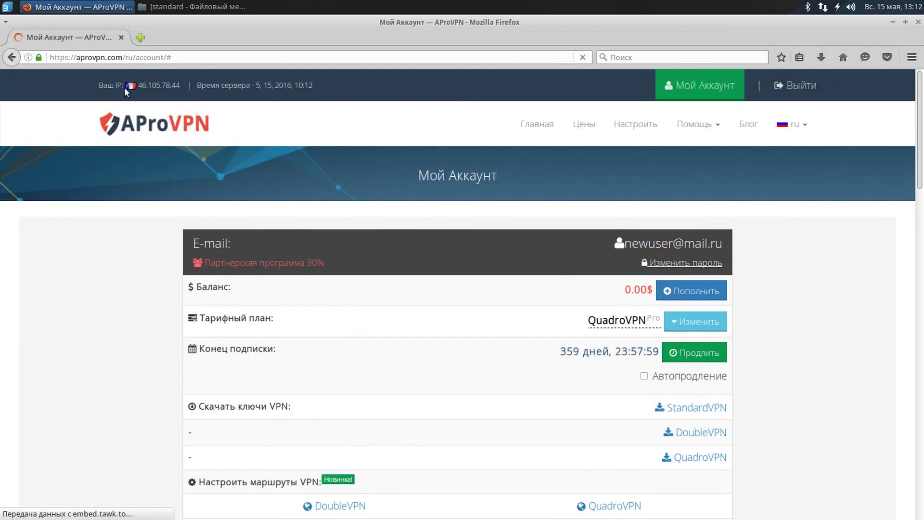
{"action": "left_click_drag", "start_coordinate": [134, 85], "coordinate": [186, 87]}
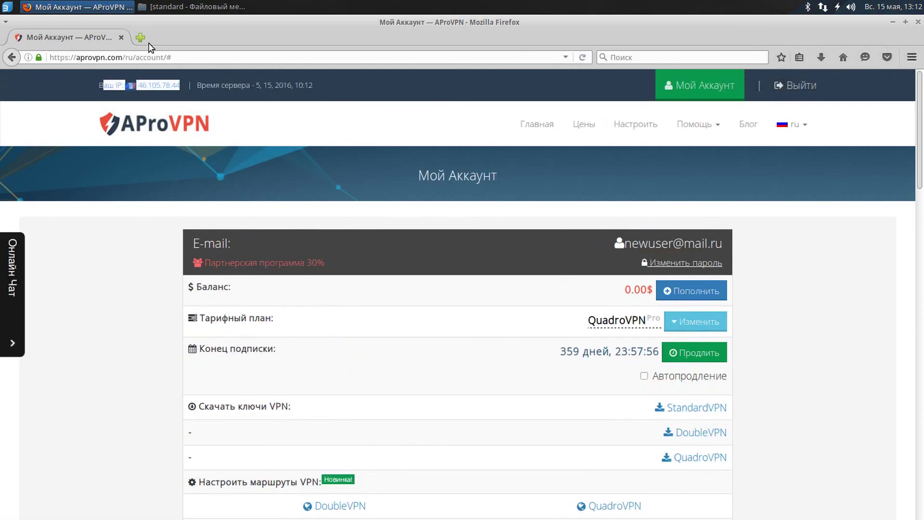
Check on 2ip.ru in a new tab that the detected IP is located in France.
{"action": "left_click", "coordinate": [144, 39]}
{"action": "type", "text": "2ip.ru"}
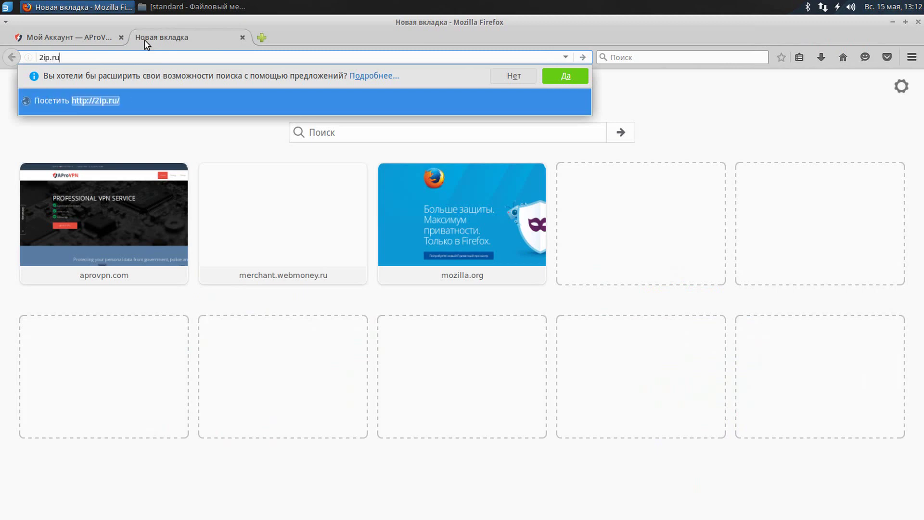
{"action": "key", "text": "Return"}
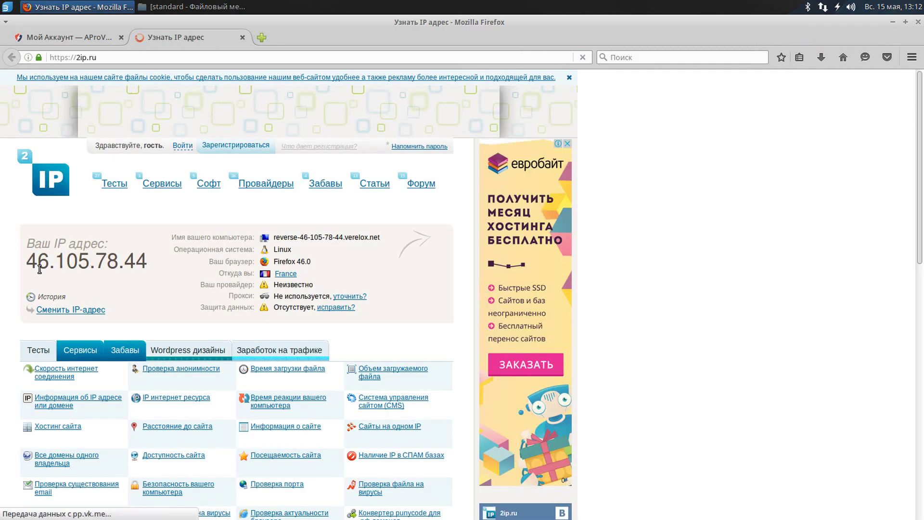
{"action": "triple_click", "coordinate": [145, 263]}
{"action": "triple_click", "coordinate": [286, 273]}
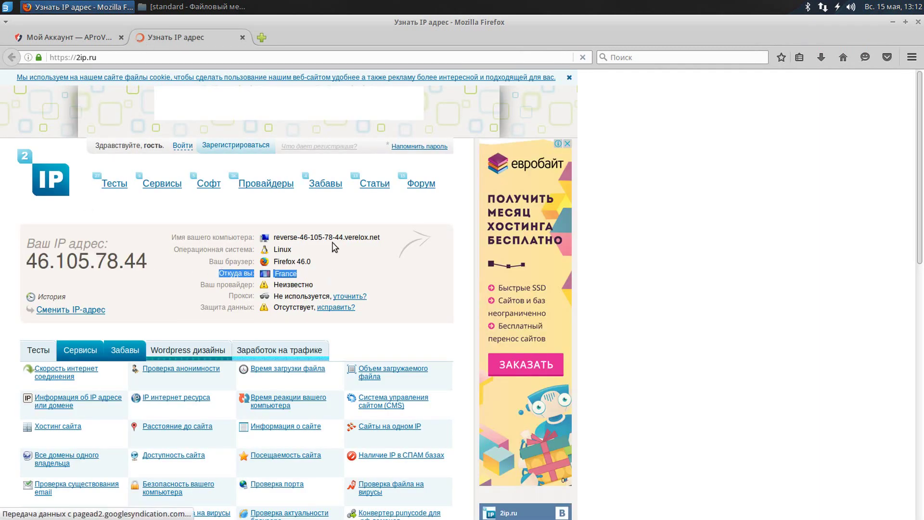
Check on whoer.net in another tab the French IP, OVH SAS and 55% anonymity.
{"action": "left_click", "coordinate": [262, 37]}
{"action": "type", "text": "wh"}
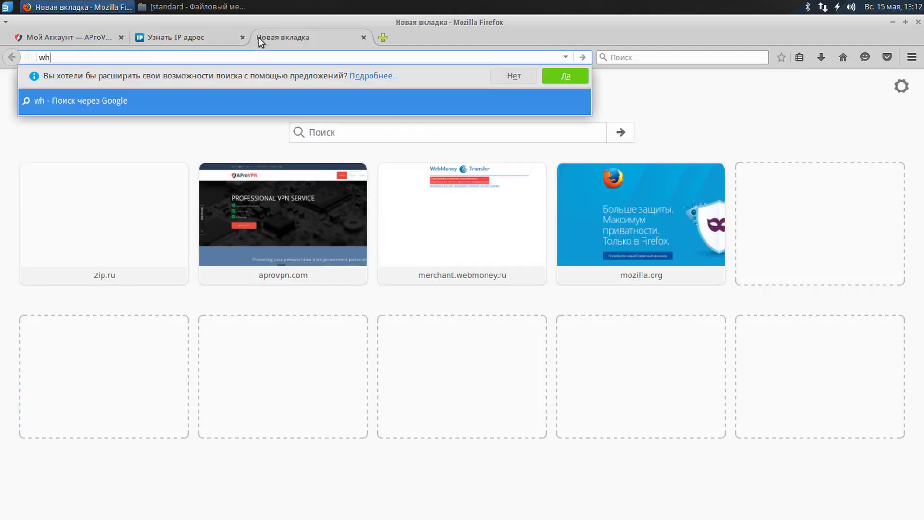
{"action": "type", "text": "oer.net"}
{"action": "key", "text": "Return"}
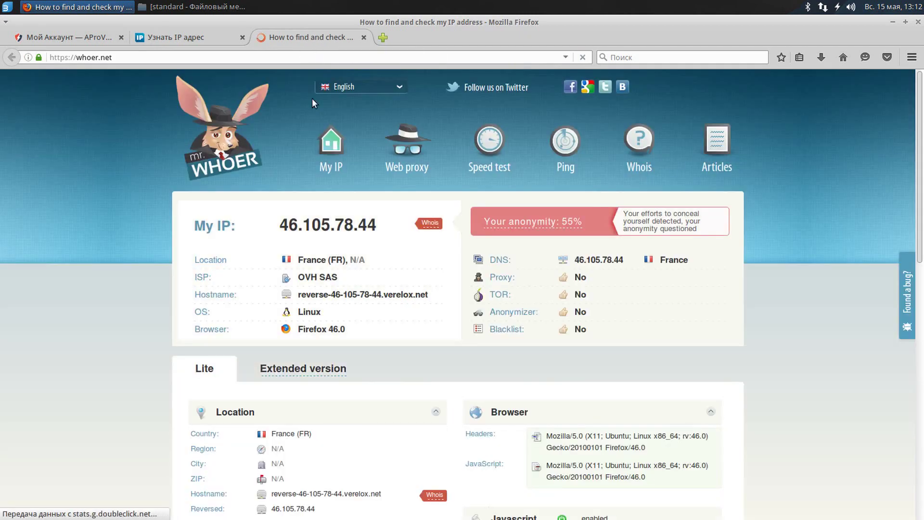
{"action": "triple_click", "coordinate": [330, 228]}
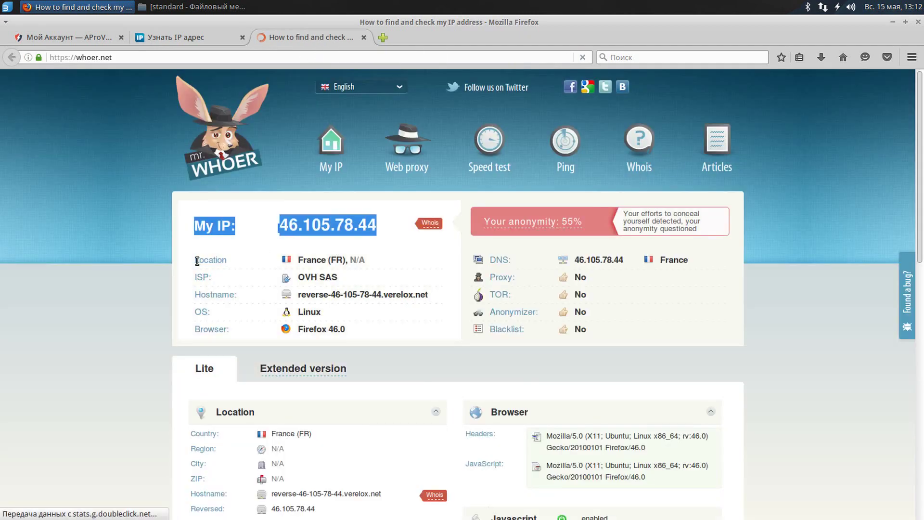
{"action": "left_click_drag", "start_coordinate": [196, 261], "coordinate": [382, 262]}
{"action": "left_click", "coordinate": [383, 261]}
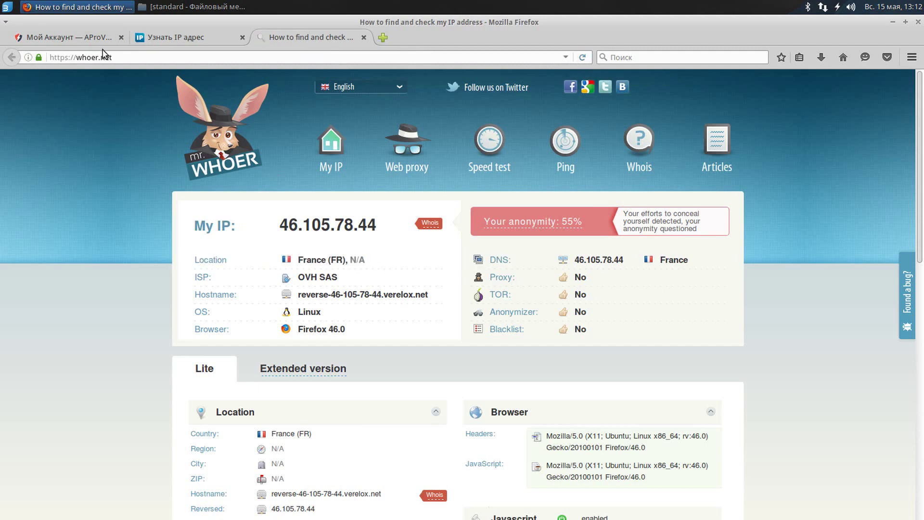
In Network Manager, start a new connection by importing saved VPN settings.
{"action": "left_click", "coordinate": [826, 11]}
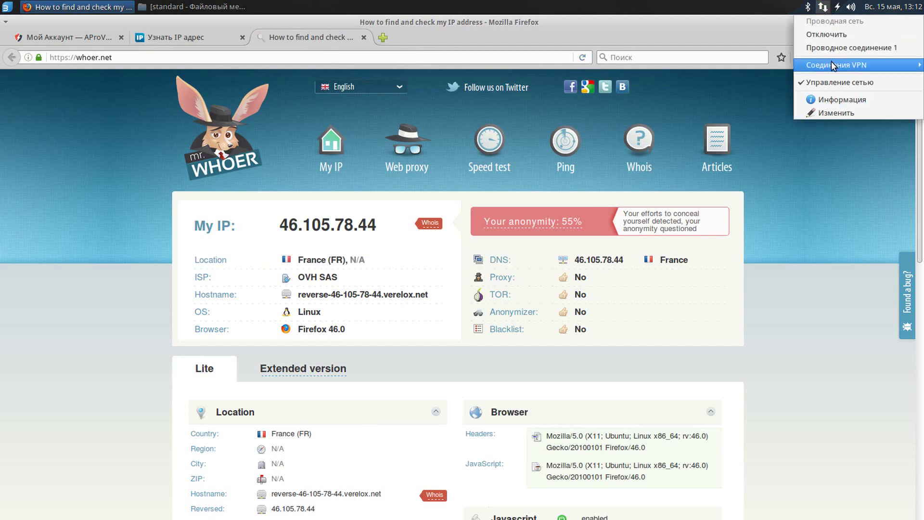
{"action": "mouse_move", "coordinate": [831, 61]}
{"action": "left_click", "coordinate": [760, 65]}
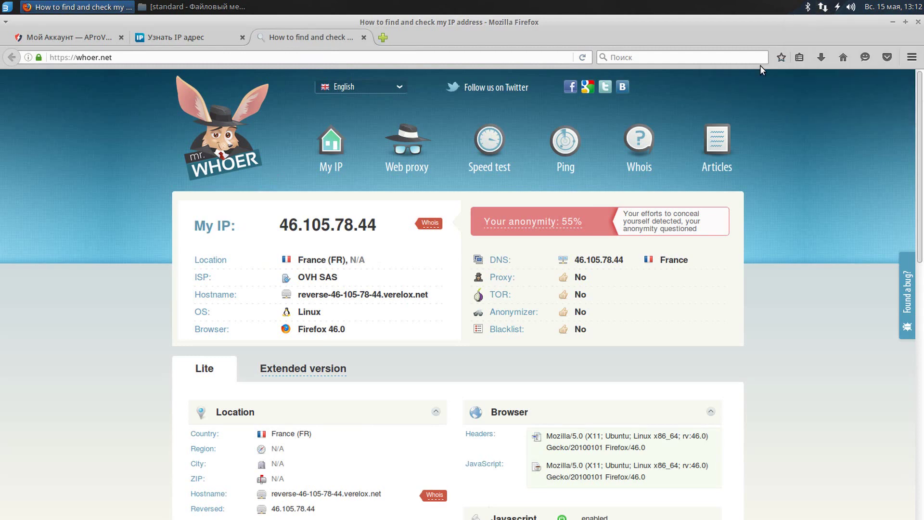
{"action": "left_click", "coordinate": [823, 7]}
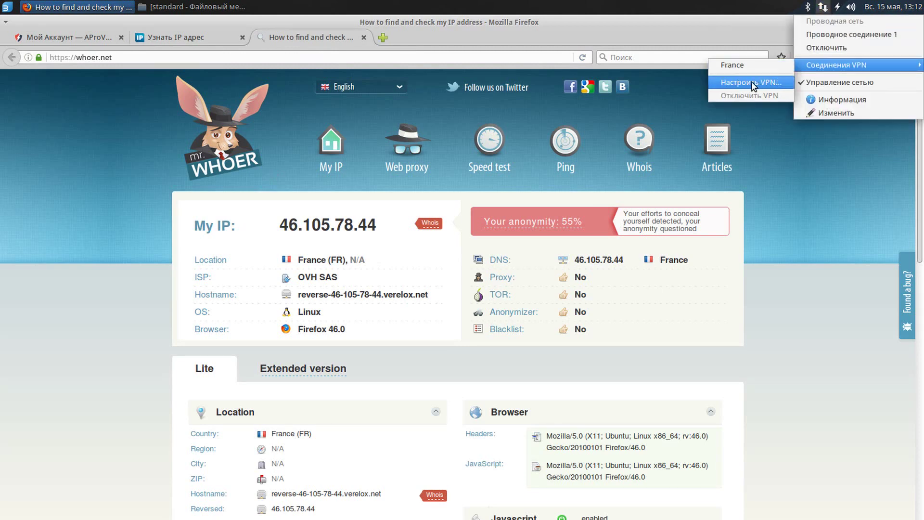
{"action": "left_click", "coordinate": [752, 83]}
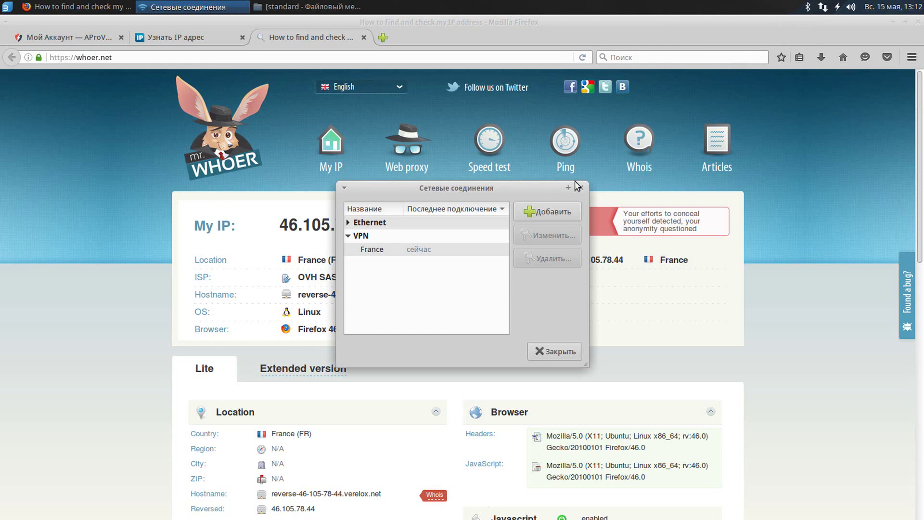
{"action": "left_click", "coordinate": [544, 212]}
{"action": "left_click", "coordinate": [610, 294]}
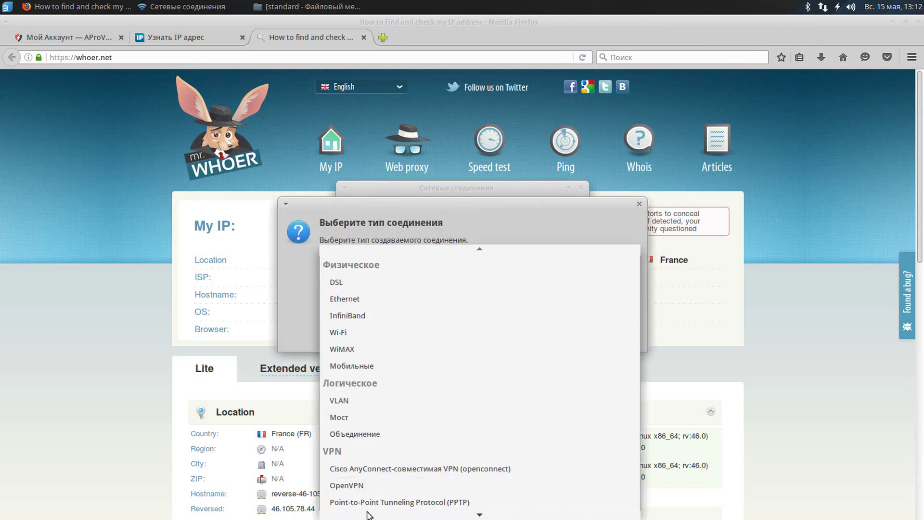
{"action": "left_click", "coordinate": [400, 504]}
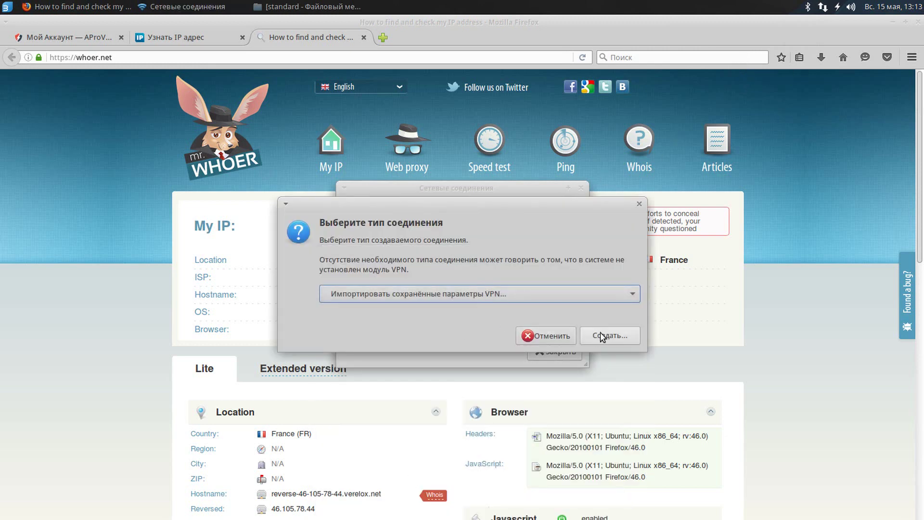
{"action": "left_click", "coordinate": [601, 336]}
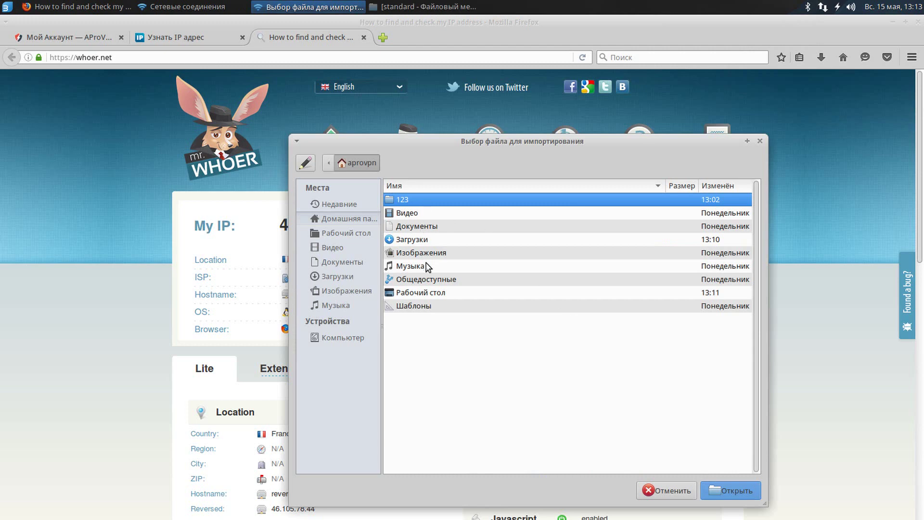
Import Japan.ovpn from Desktop/aprovpn/standard.
{"action": "double_click", "coordinate": [426, 289]}
{"action": "double_click", "coordinate": [412, 202]}
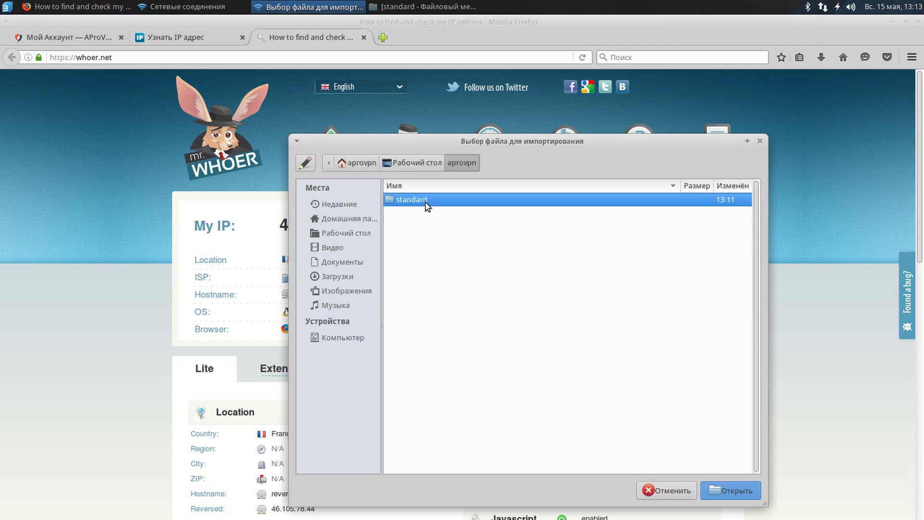
{"action": "double_click", "coordinate": [426, 205]}
{"action": "scroll", "coordinate": [462, 298], "scroll_direction": "down", "scroll_amount": 5}
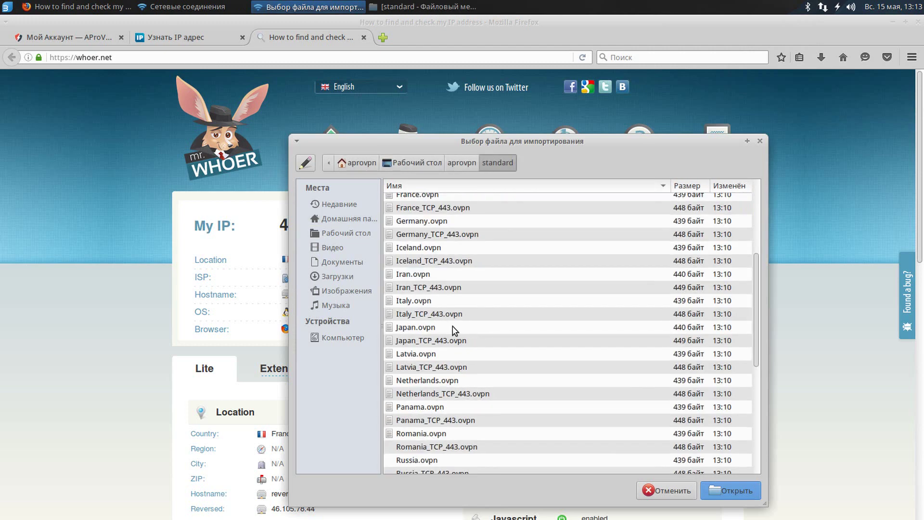
{"action": "left_click", "coordinate": [457, 328]}
{"action": "left_click", "coordinate": [730, 490]}
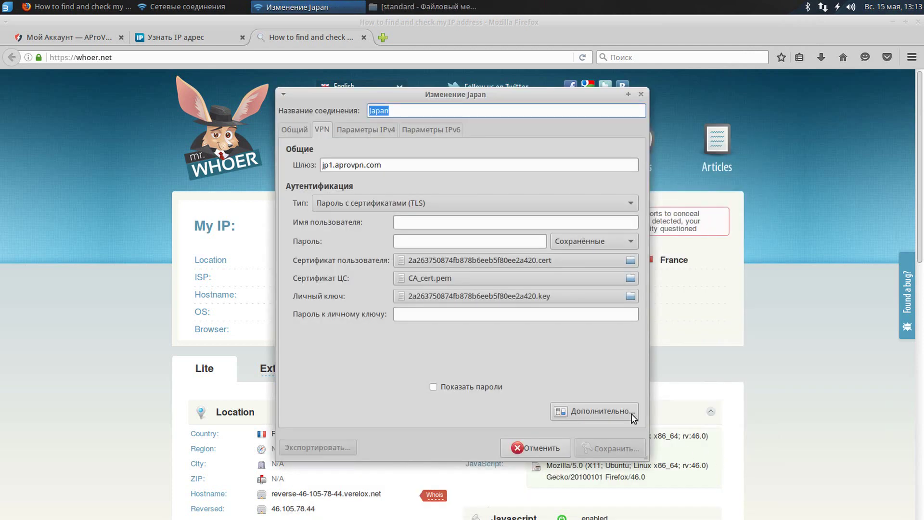
Enter the VPN account username and password, save the Japan connection and close the window.
{"action": "left_click", "coordinate": [494, 222]}
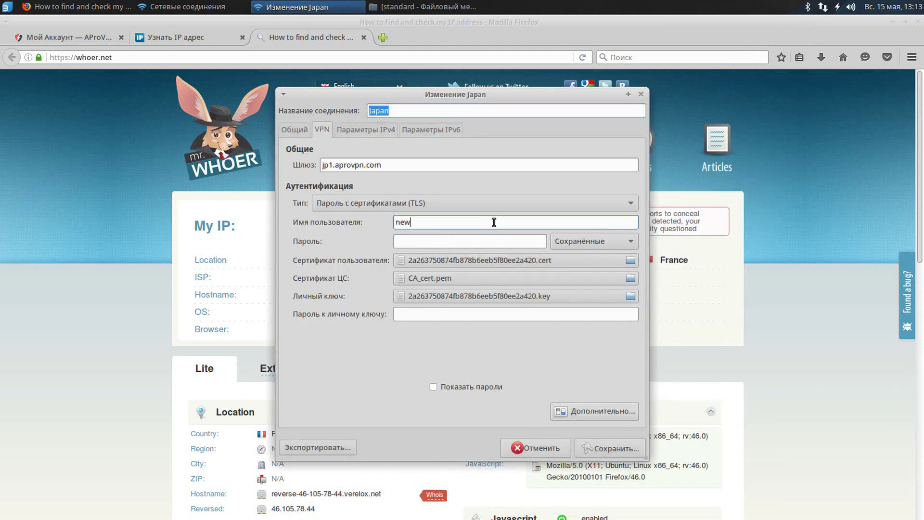
{"action": "key", "text": "Tab"}
{"action": "type", "text": "1"}
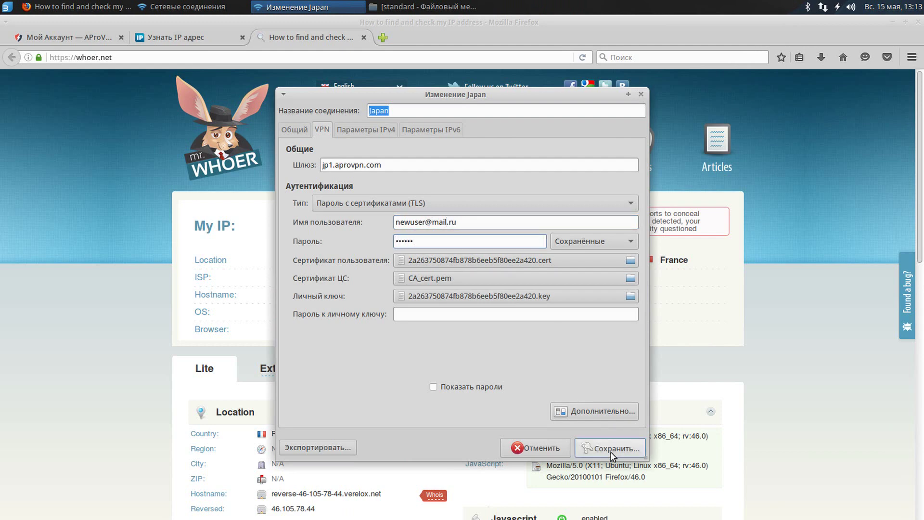
{"action": "left_click", "coordinate": [607, 447]}
{"action": "left_click", "coordinate": [549, 349]}
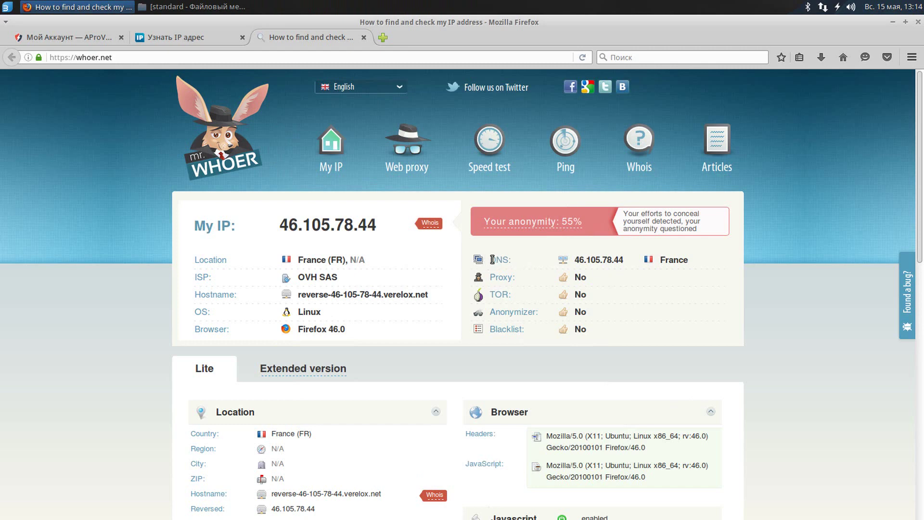
Connect to the Japan VPN, then view the AProVPN account page showing IP 61.195.99.92.
{"action": "left_click_drag", "start_coordinate": [492, 259], "coordinate": [710, 336]}
{"action": "left_click", "coordinate": [784, 336]}
{"action": "left_click", "coordinate": [822, 7]}
{"action": "mouse_move", "coordinate": [815, 64]}
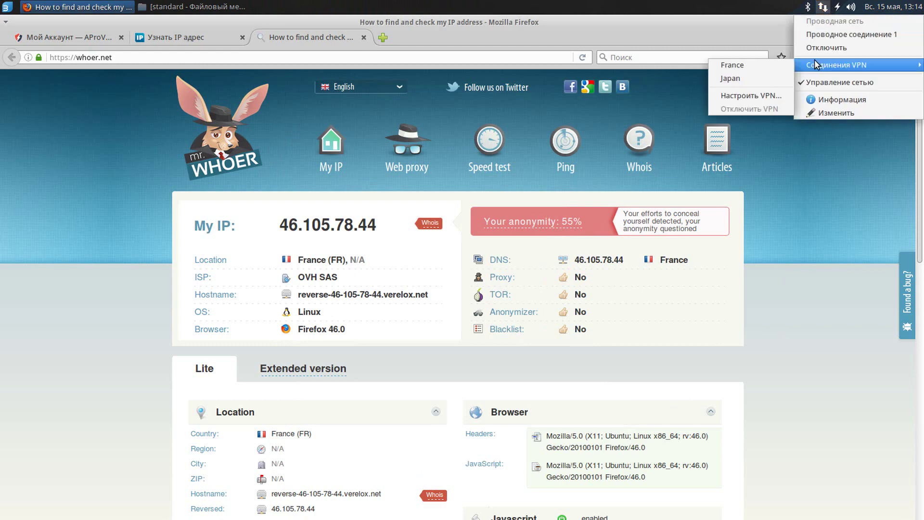
{"action": "left_click", "coordinate": [735, 79]}
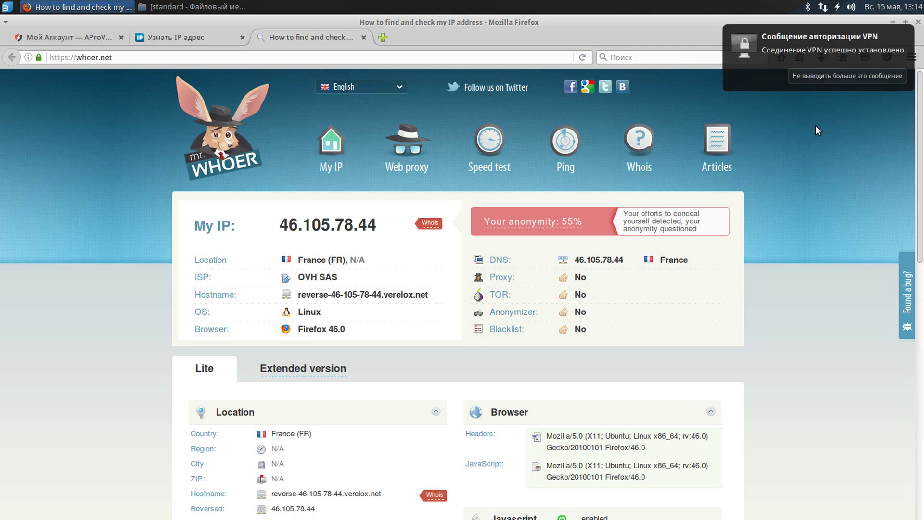
{"action": "left_click", "coordinate": [29, 38]}
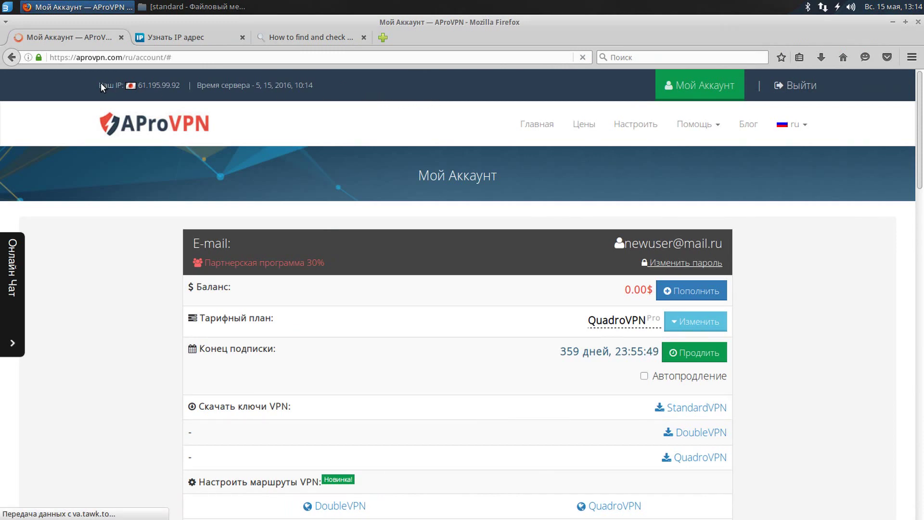
Confirm on 2ip.ru and a reloaded whoer.net that the IP is Japanese, 61.195.99.92.
{"action": "left_click", "coordinate": [186, 39]}
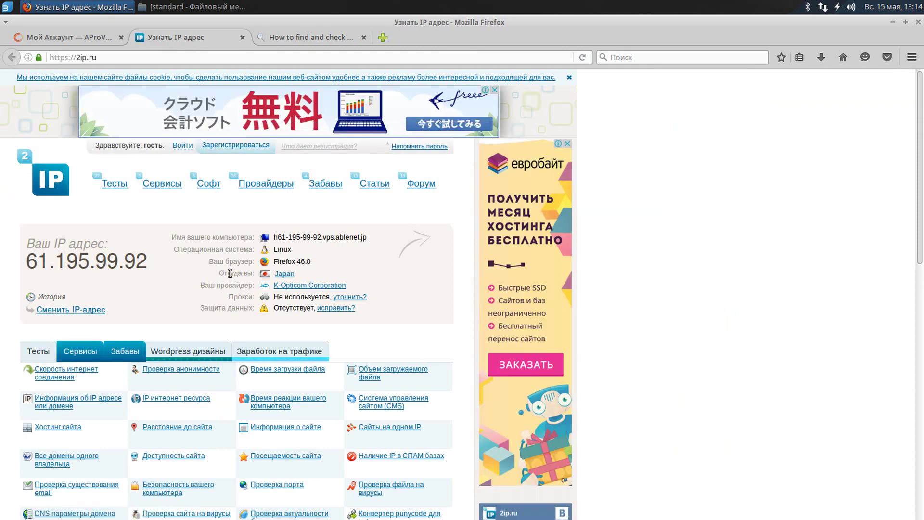
{"action": "left_click_drag", "start_coordinate": [220, 273], "coordinate": [322, 277]}
{"action": "left_click", "coordinate": [322, 276]}
{"action": "left_click", "coordinate": [305, 39]}
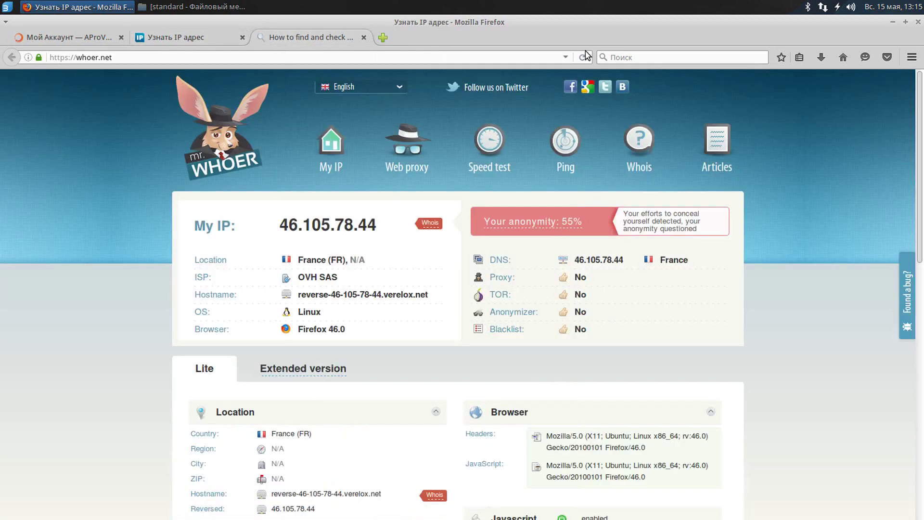
{"action": "left_click", "coordinate": [582, 57]}
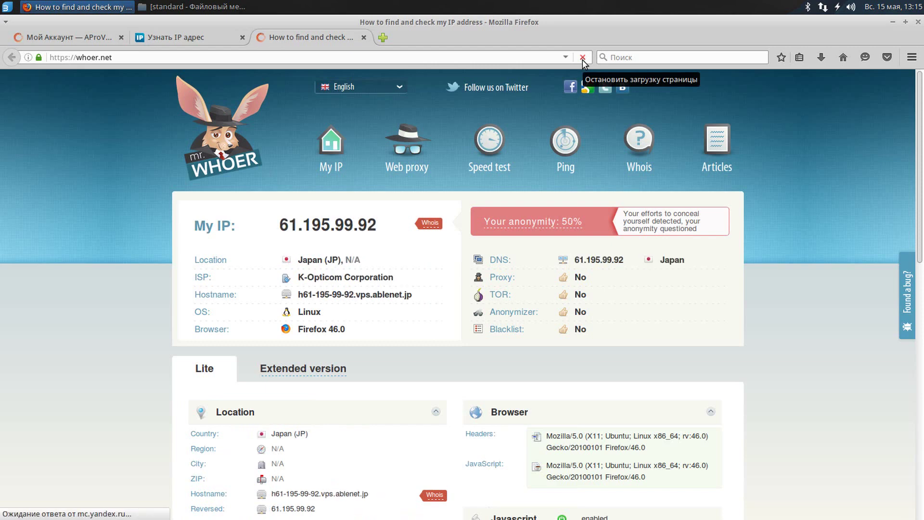
{"action": "left_click_drag", "start_coordinate": [193, 226], "coordinate": [378, 224]}
{"action": "left_click_drag", "start_coordinate": [199, 260], "coordinate": [372, 262]}
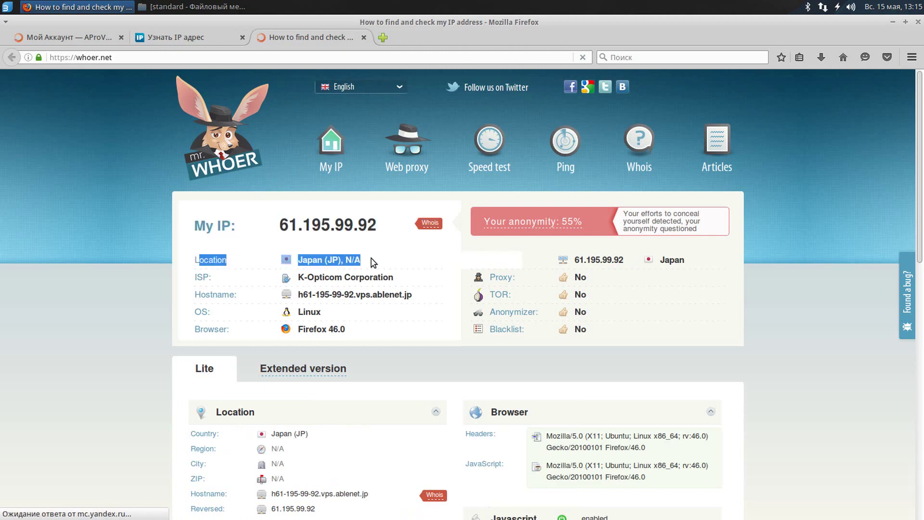
{"action": "left_click", "coordinate": [372, 262]}
Open the DoubleVPN route settings from the account page in a new tab.
{"action": "left_click", "coordinate": [77, 39]}
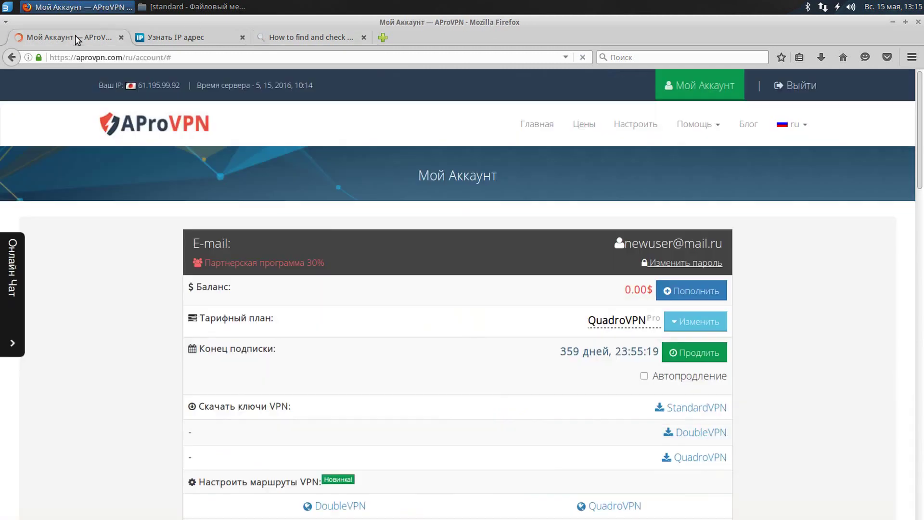
{"action": "scroll", "coordinate": [367, 240], "scroll_direction": "down", "scroll_amount": 3}
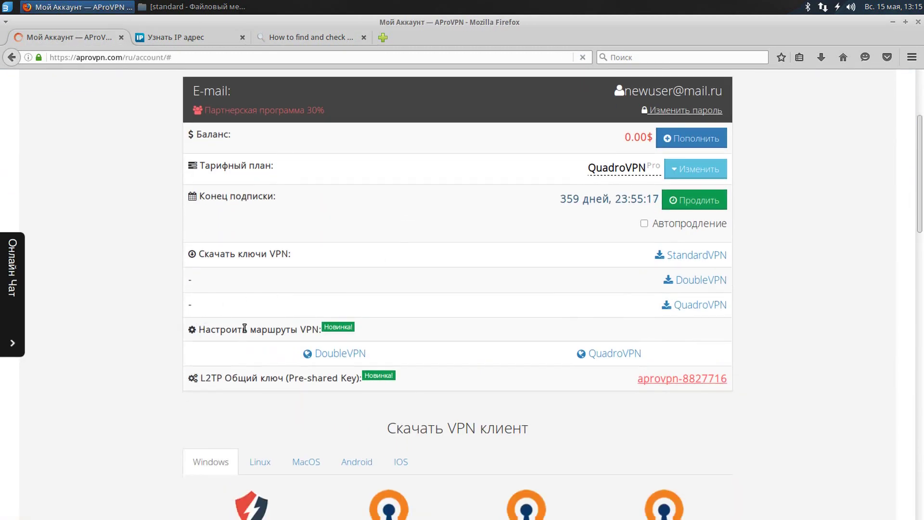
{"action": "left_click_drag", "start_coordinate": [200, 329], "coordinate": [418, 332]}
{"action": "middle_click", "coordinate": [350, 354]}
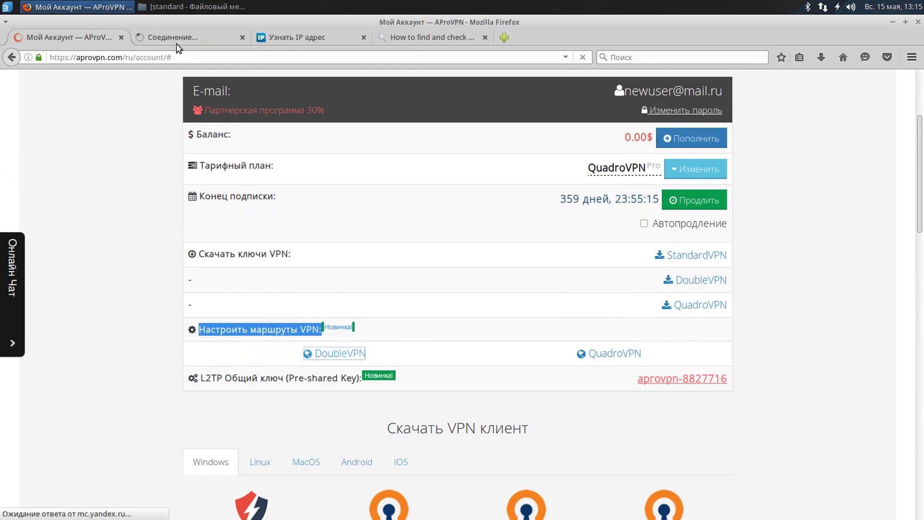
{"action": "left_click", "coordinate": [176, 42]}
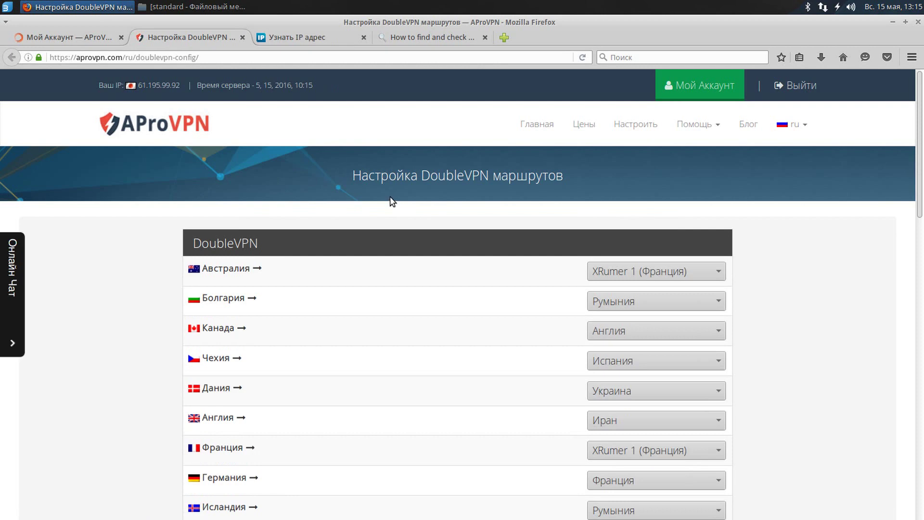
Change the Чехия DoubleVPN exit from Испания to Дания and save the routes.
{"action": "scroll", "coordinate": [391, 198], "scroll_direction": "down", "scroll_amount": 3}
{"action": "double_click", "coordinate": [211, 205]}
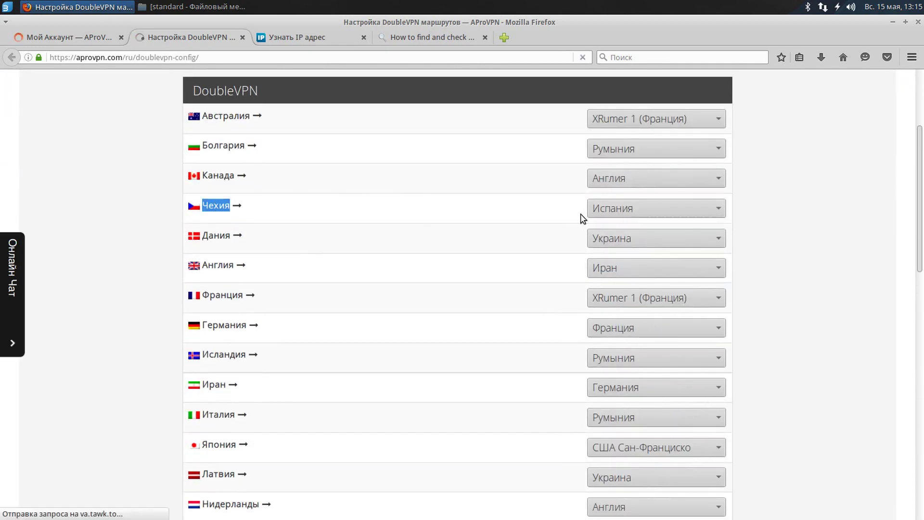
{"action": "left_click", "coordinate": [606, 212]}
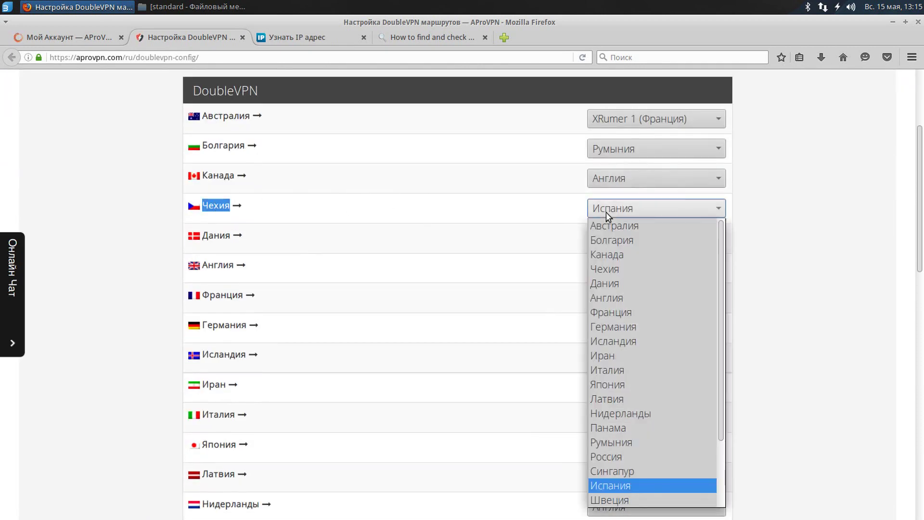
{"action": "left_click", "coordinate": [629, 283]}
{"action": "scroll", "coordinate": [439, 223], "scroll_direction": "down", "scroll_amount": 10}
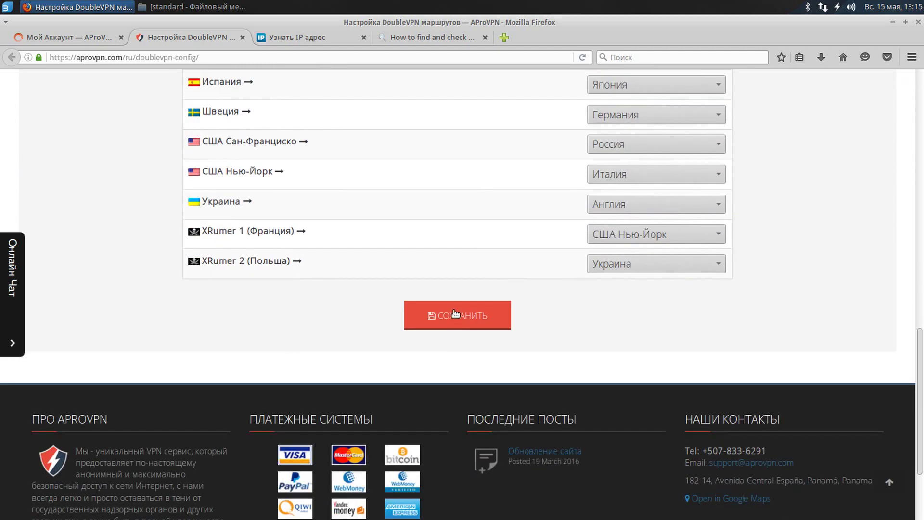
{"action": "left_click", "coordinate": [455, 314]}
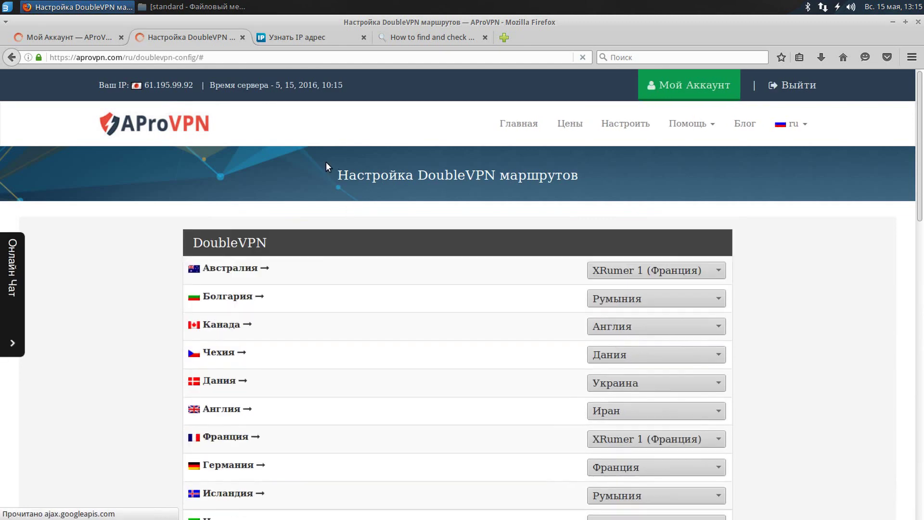
Download the DoubleVPN keys archive and open it from the downloads list.
{"action": "left_click", "coordinate": [76, 35]}
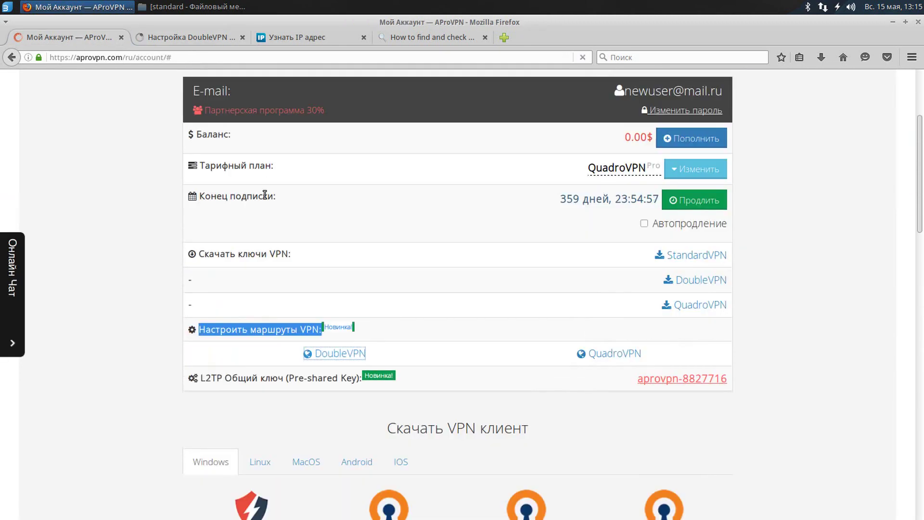
{"action": "left_click_drag", "start_coordinate": [199, 253], "coordinate": [312, 257]}
{"action": "left_click", "coordinate": [700, 283]}
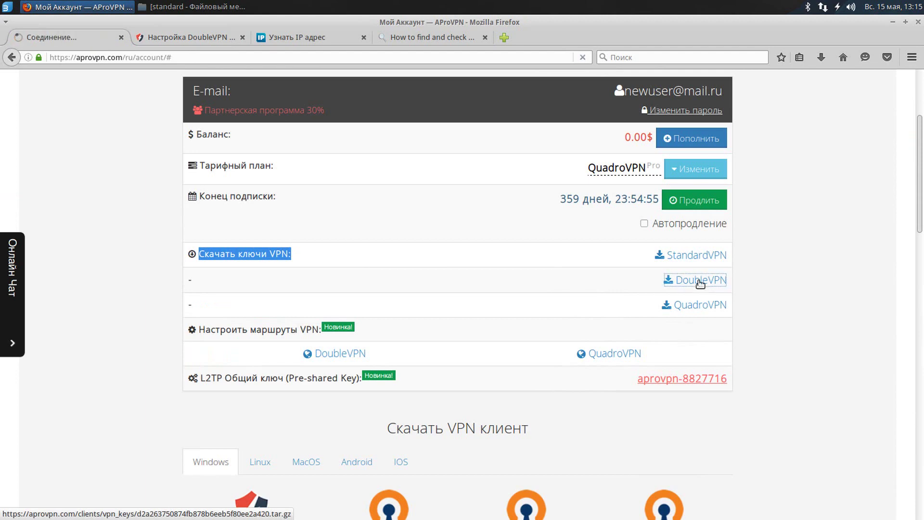
{"action": "left_click", "coordinate": [555, 309]}
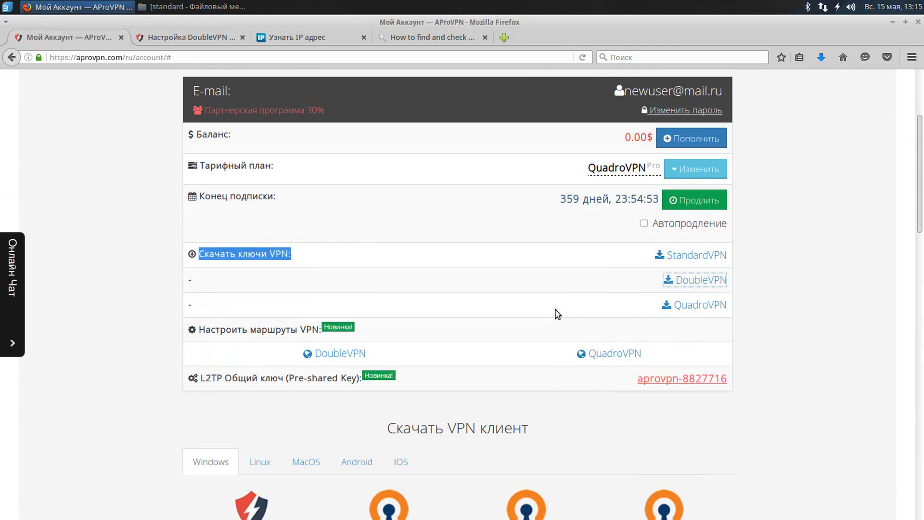
{"action": "left_click", "coordinate": [821, 57]}
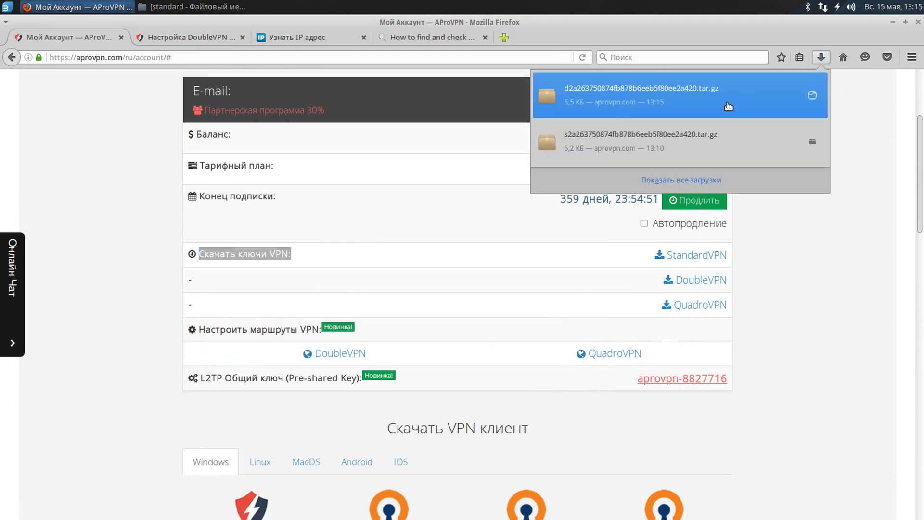
{"action": "left_click", "coordinate": [821, 96]}
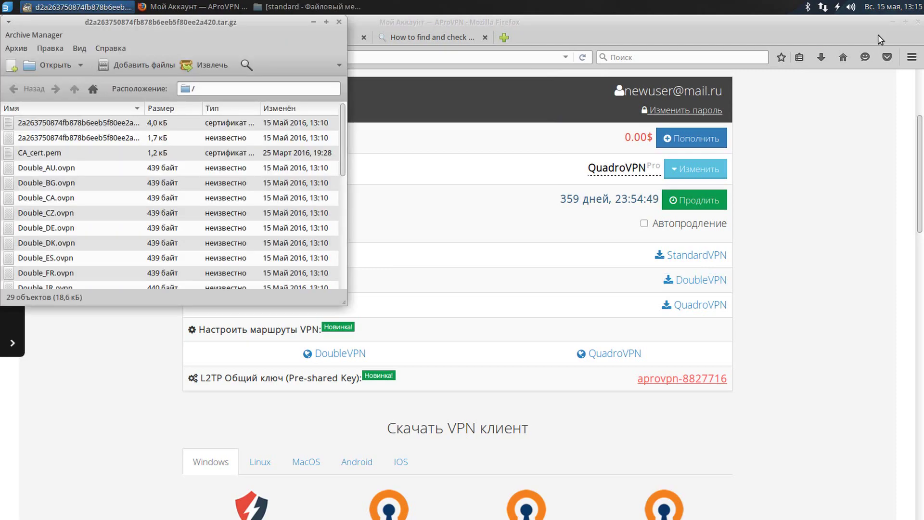
Minimize Firefox, centre the Archive Manager window and bring the standard folder forward.
{"action": "left_click", "coordinate": [895, 22]}
{"action": "left_click_drag", "start_coordinate": [216, 22], "coordinate": [634, 78]}
{"action": "left_click", "coordinate": [308, 7]}
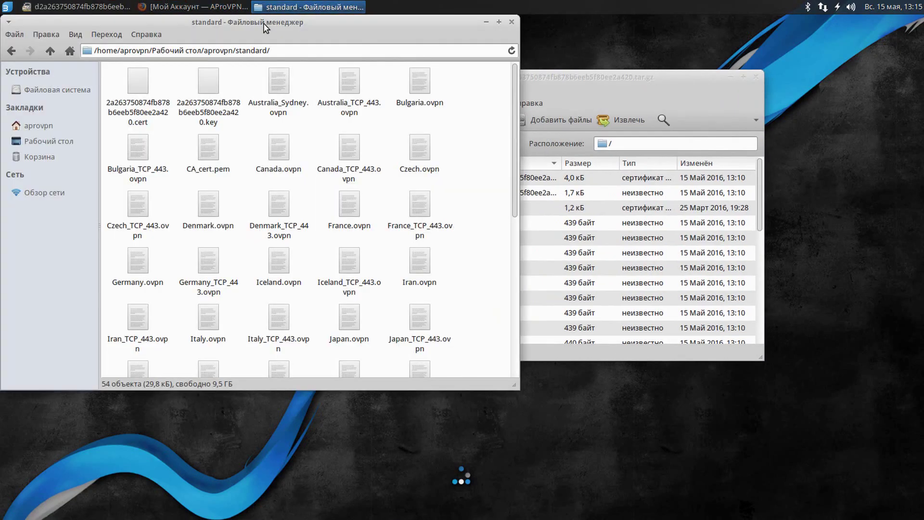
Create a new 'double' folder inside aprovpn and open it.
{"action": "left_click", "coordinate": [12, 51]}
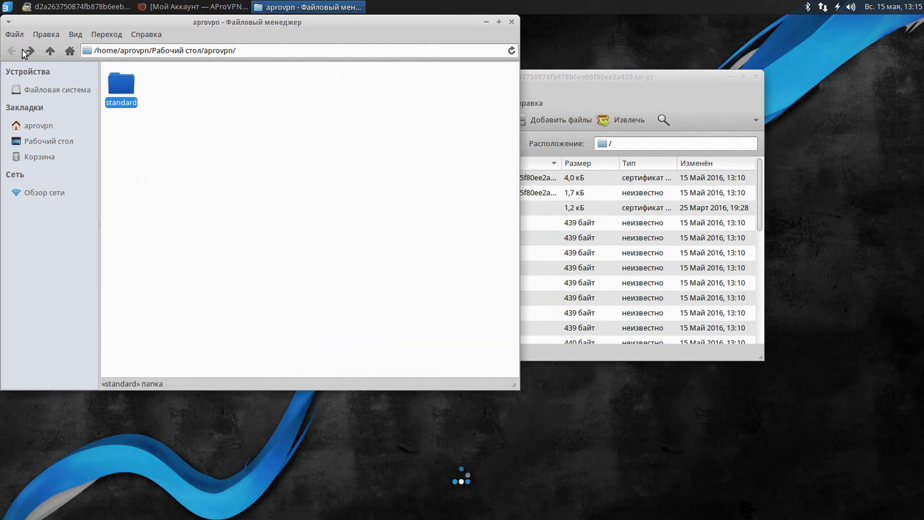
{"action": "right_click", "coordinate": [218, 110]}
{"action": "left_click", "coordinate": [230, 118]}
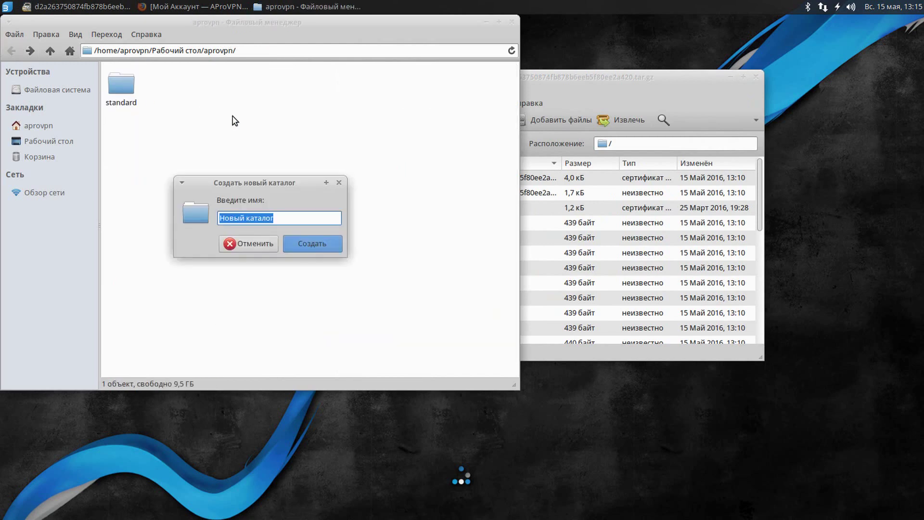
{"action": "type", "text": "double"}
{"action": "key", "text": "Return"}
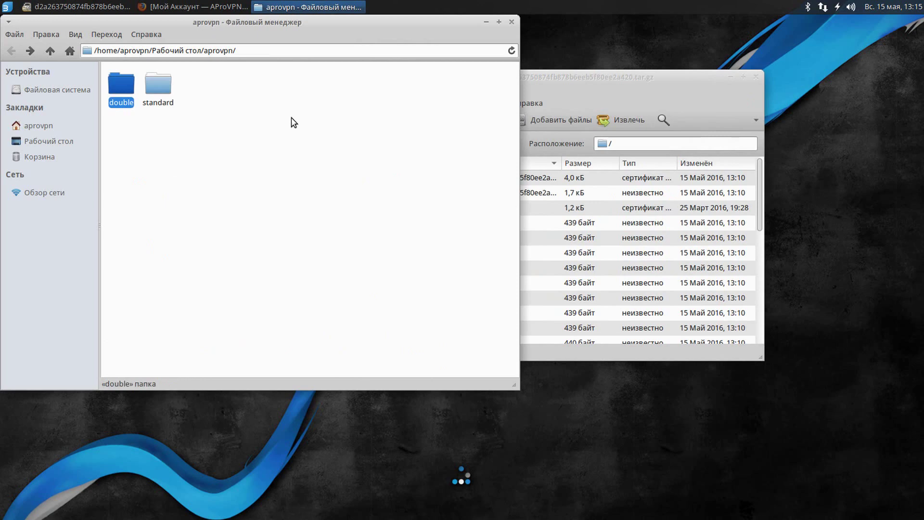
{"action": "double_click", "coordinate": [111, 87]}
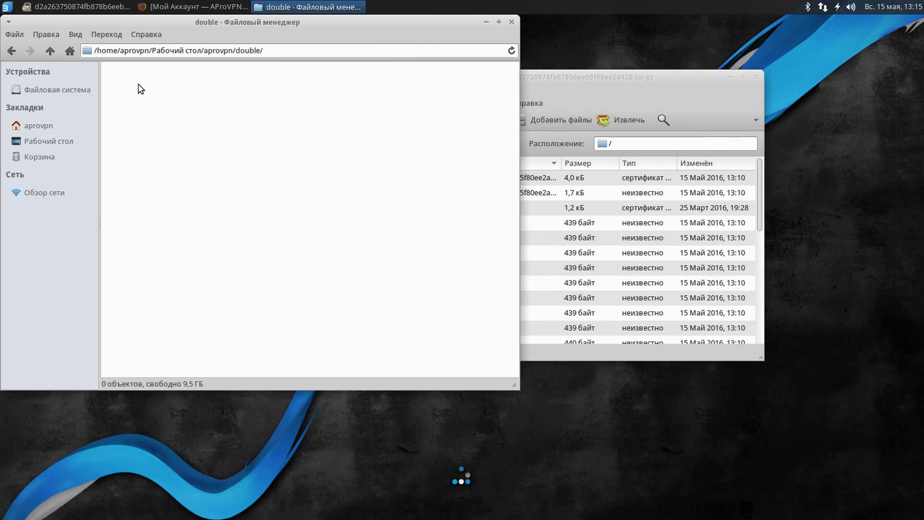
Extract all 29 archive files into the double folder, then close Archive Manager and minimize Thunar.
{"action": "left_click", "coordinate": [727, 179]}
{"action": "scroll", "coordinate": [625, 264], "scroll_direction": "down", "scroll_amount": 5}
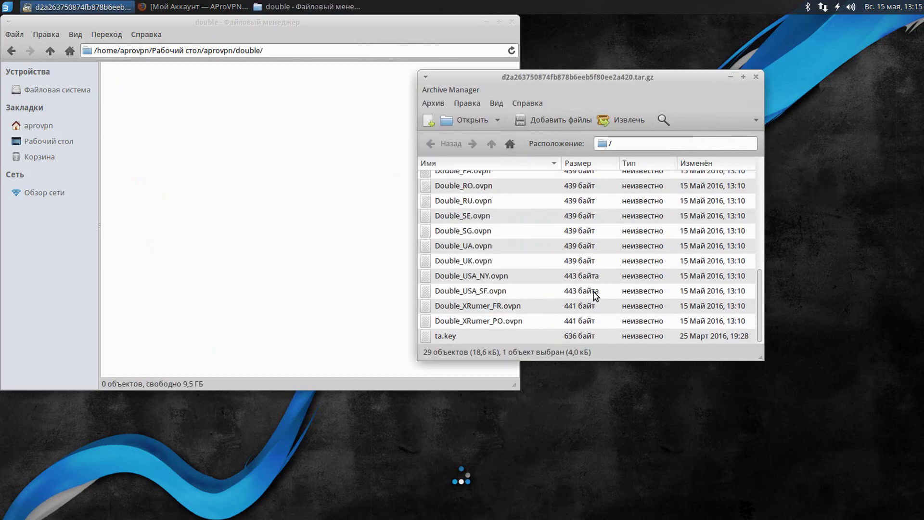
{"action": "left_click", "coordinate": [476, 340], "text": "shift"}
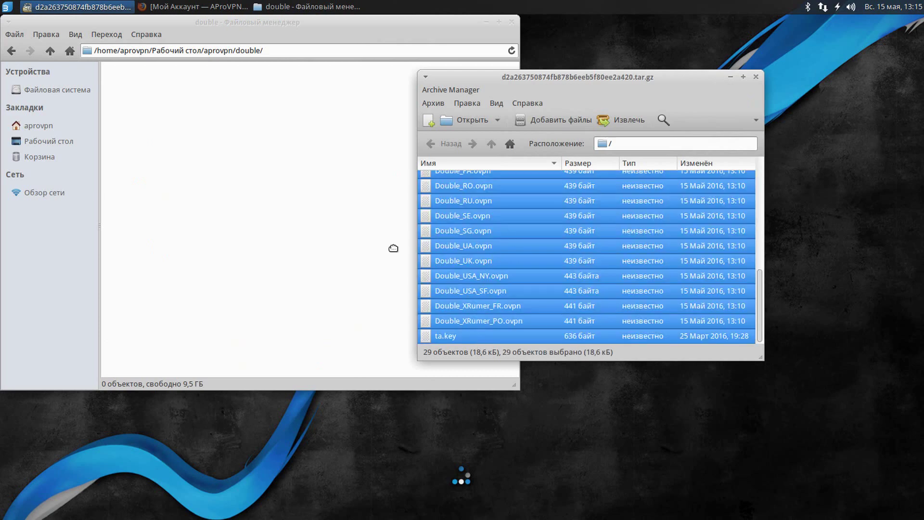
{"action": "left_click_drag", "start_coordinate": [393, 248], "coordinate": [319, 238]}
{"action": "left_click", "coordinate": [756, 77]}
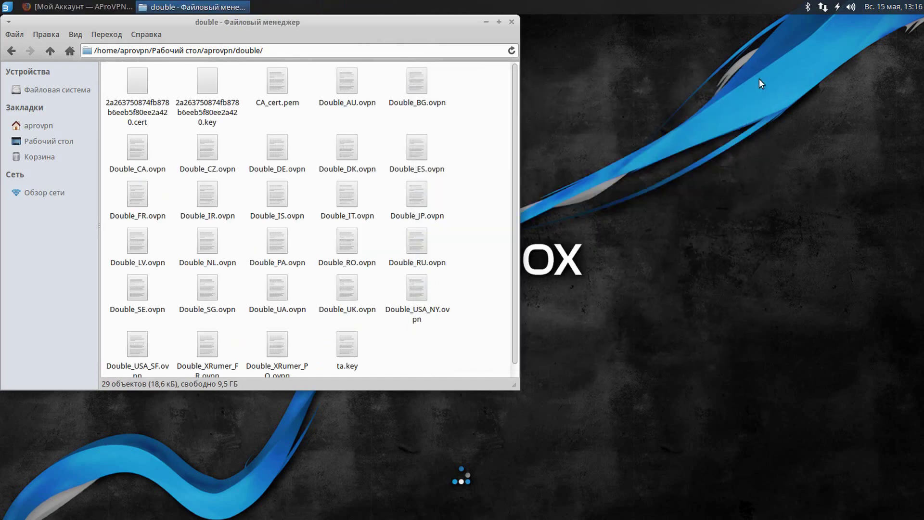
{"action": "left_click", "coordinate": [486, 22]}
Disconnect the Japan VPN.
{"action": "left_click", "coordinate": [823, 7]}
{"action": "mouse_move", "coordinate": [824, 65]}
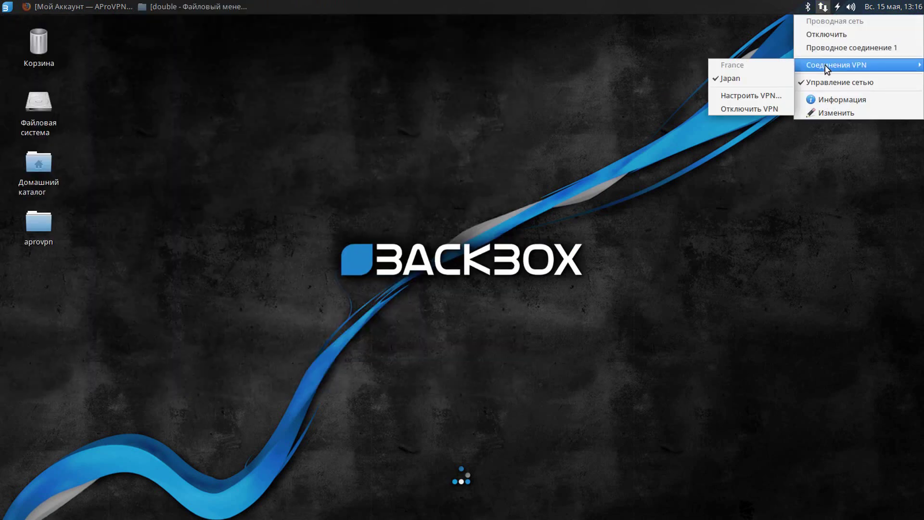
{"action": "left_click", "coordinate": [757, 80]}
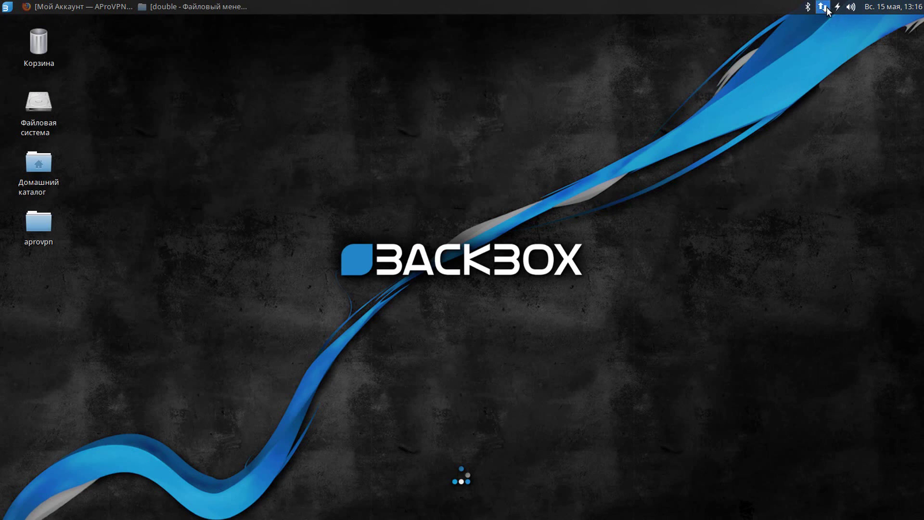
Begin adding a new connection by importing a saved VPN configuration.
{"action": "left_click", "coordinate": [826, 7]}
{"action": "mouse_move", "coordinate": [824, 65]}
{"action": "left_click", "coordinate": [762, 99]}
{"action": "left_click", "coordinate": [564, 211]}
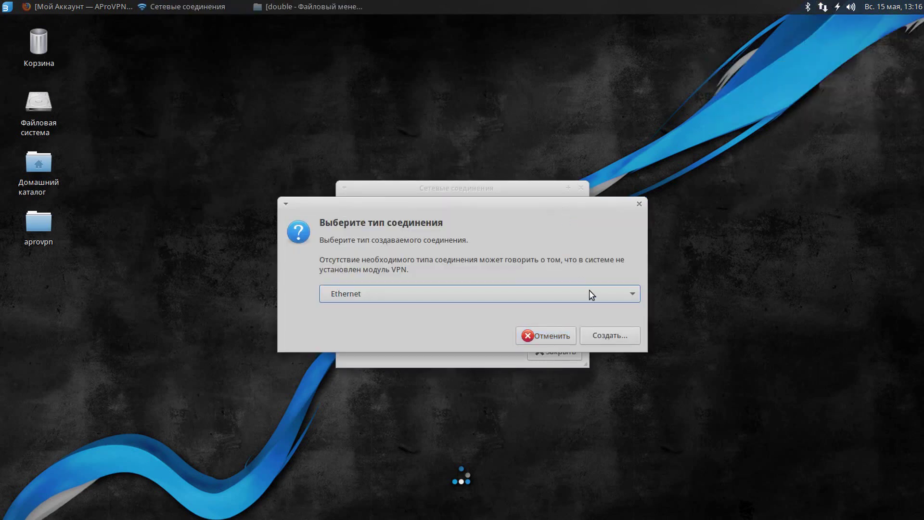
{"action": "left_click", "coordinate": [589, 289]}
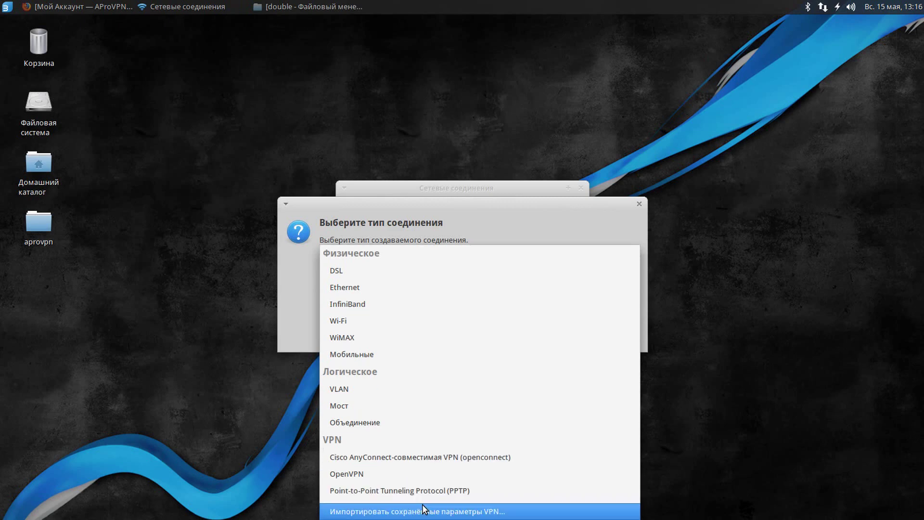
{"action": "left_click", "coordinate": [423, 508]}
{"action": "left_click", "coordinate": [607, 333]}
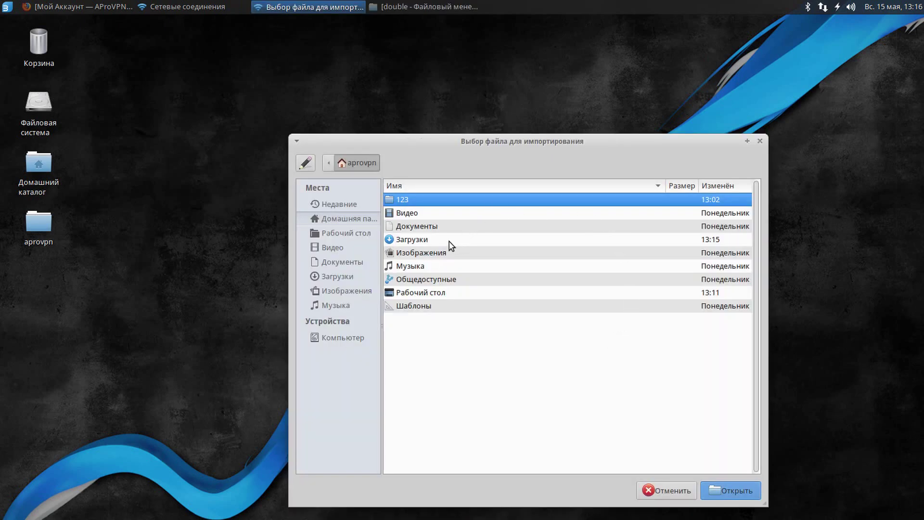
Import Double_CZ.ovpn from Рабочий стол/aprovpn/double.
{"action": "left_click", "coordinate": [436, 292]}
{"action": "double_click", "coordinate": [435, 292]}
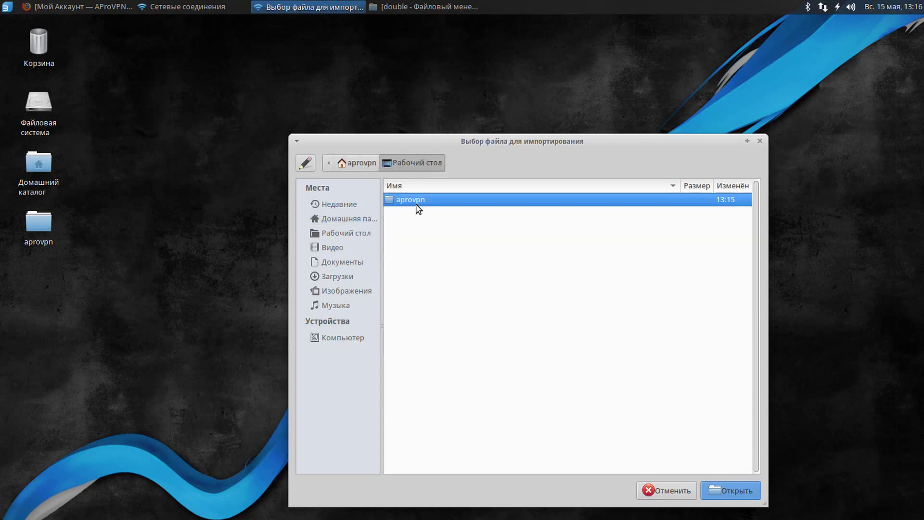
{"action": "double_click", "coordinate": [417, 204]}
{"action": "double_click", "coordinate": [421, 200]}
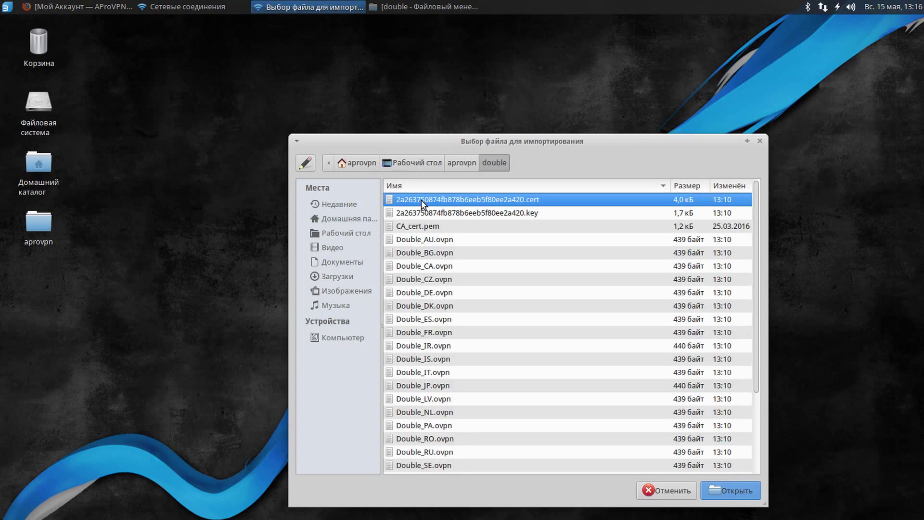
{"action": "left_click", "coordinate": [469, 283]}
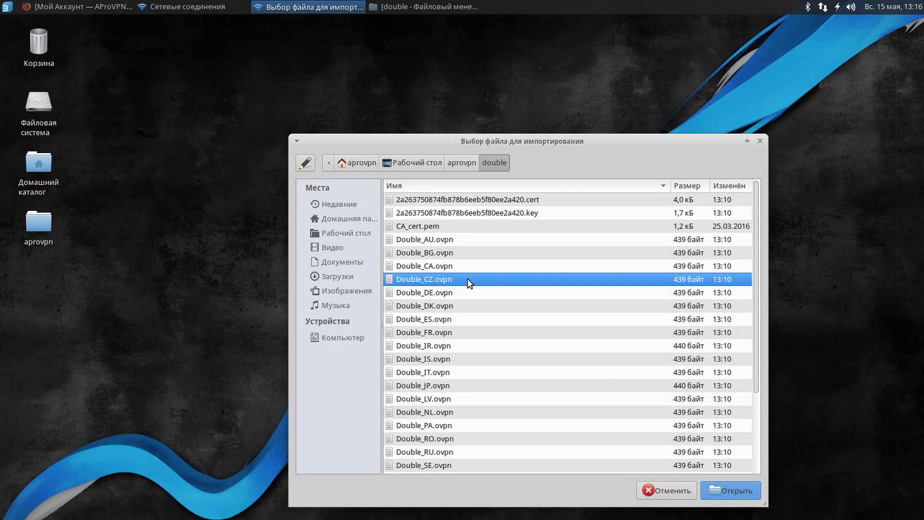
{"action": "left_click", "coordinate": [742, 487]}
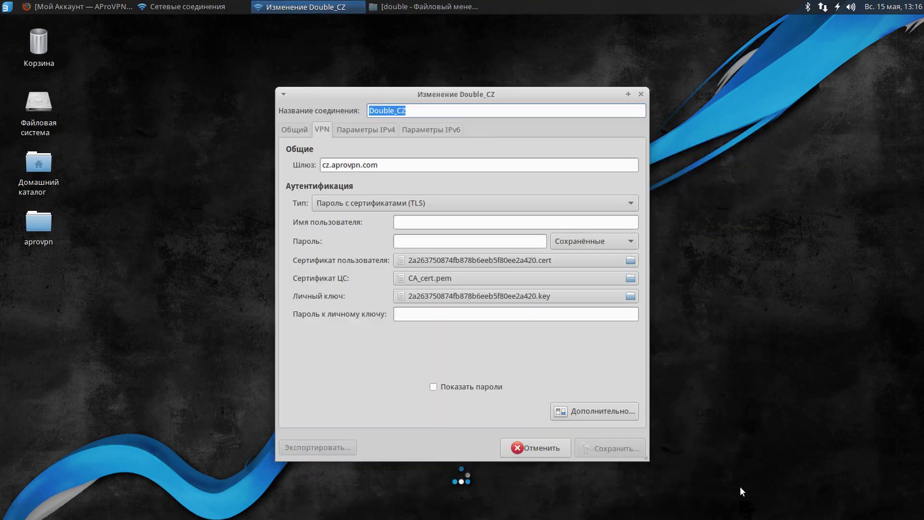
Enter the account username and password, save Double_CZ, and close the connections list.
{"action": "left_click", "coordinate": [454, 221]}
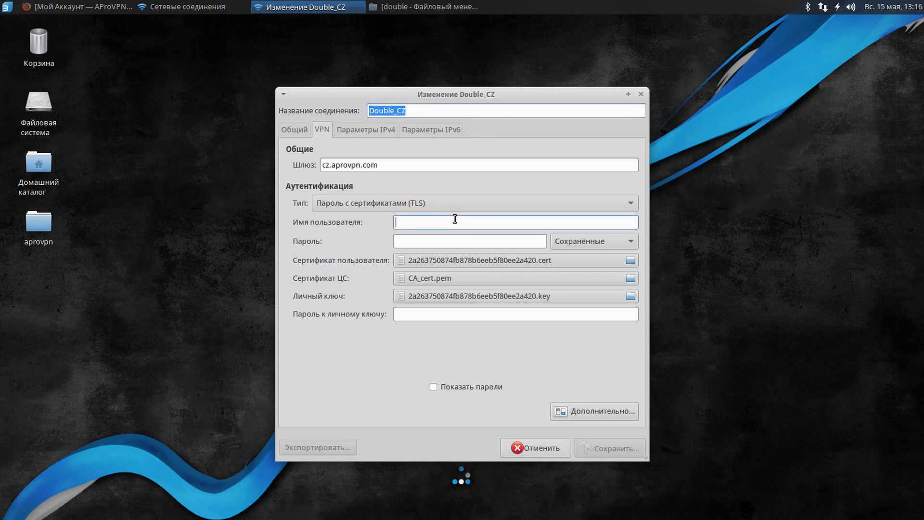
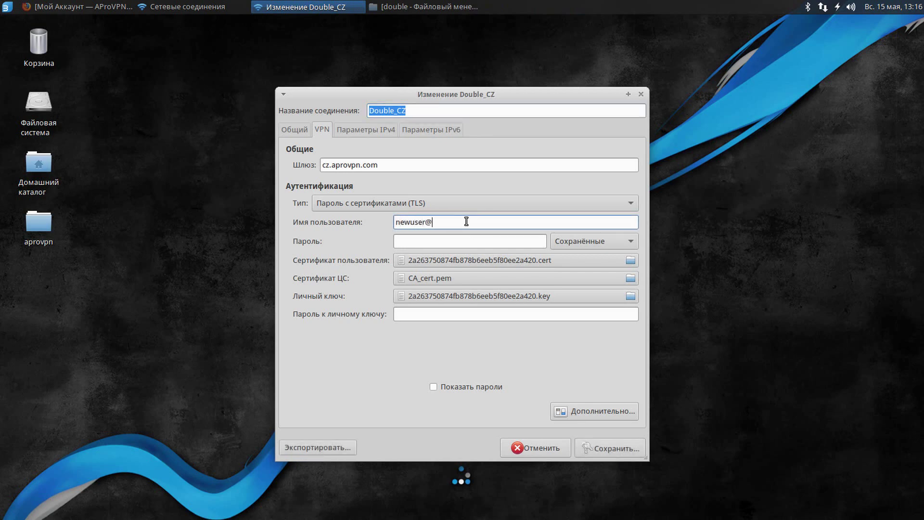
{"action": "key", "text": "Tab"}
{"action": "type", "text": "1"}
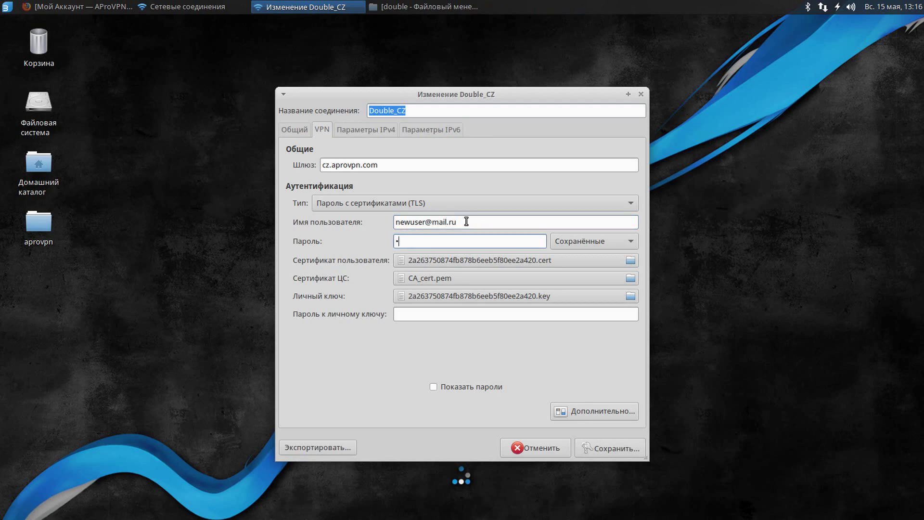
{"action": "left_click", "coordinate": [620, 444]}
{"action": "left_click", "coordinate": [570, 352]}
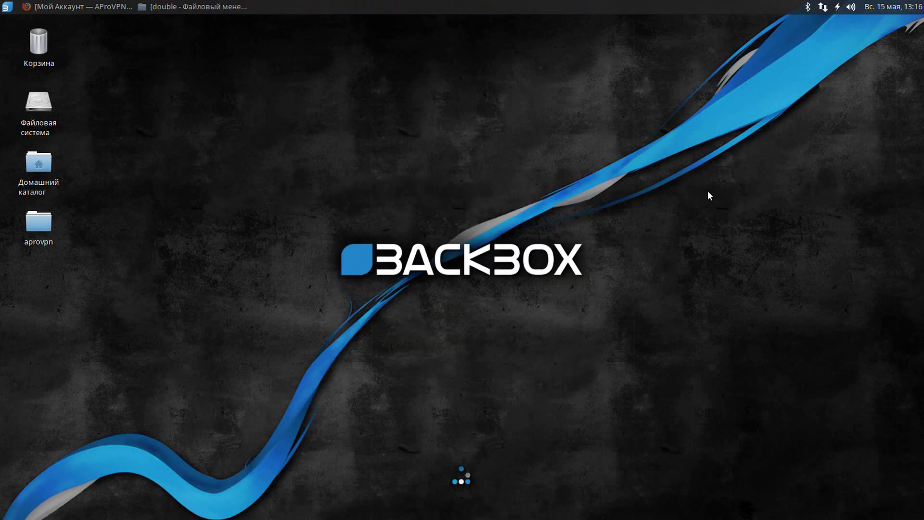
Connect to Double_CZ from the network menu and bring Firefox back up.
{"action": "left_click", "coordinate": [823, 6]}
{"action": "mouse_move", "coordinate": [824, 65]}
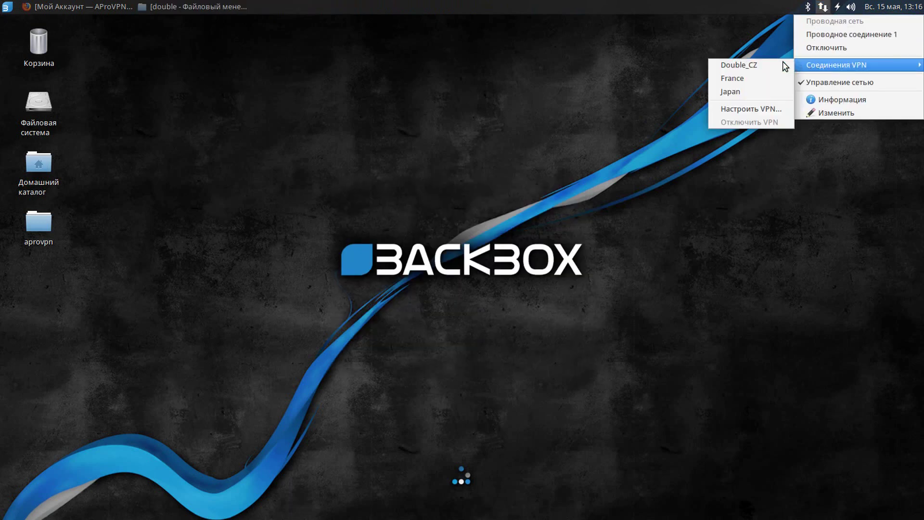
{"action": "left_click", "coordinate": [769, 64]}
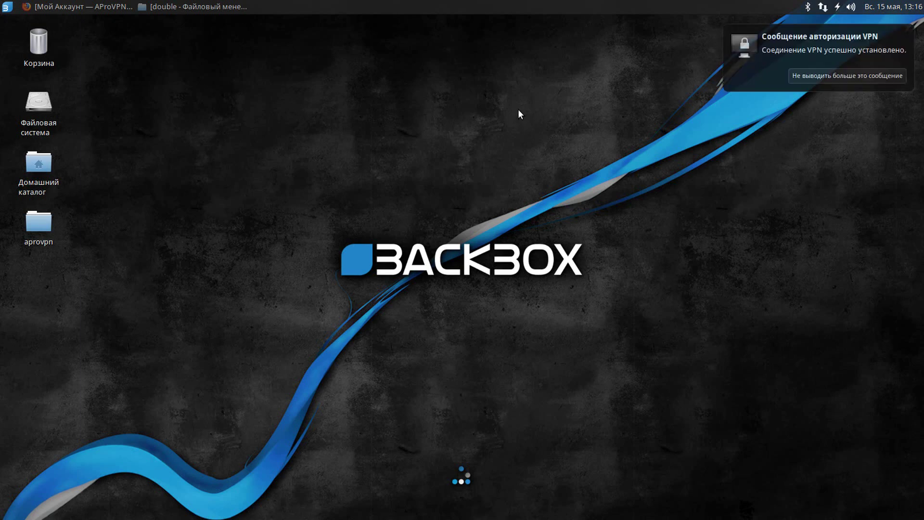
{"action": "left_click", "coordinate": [90, 7]}
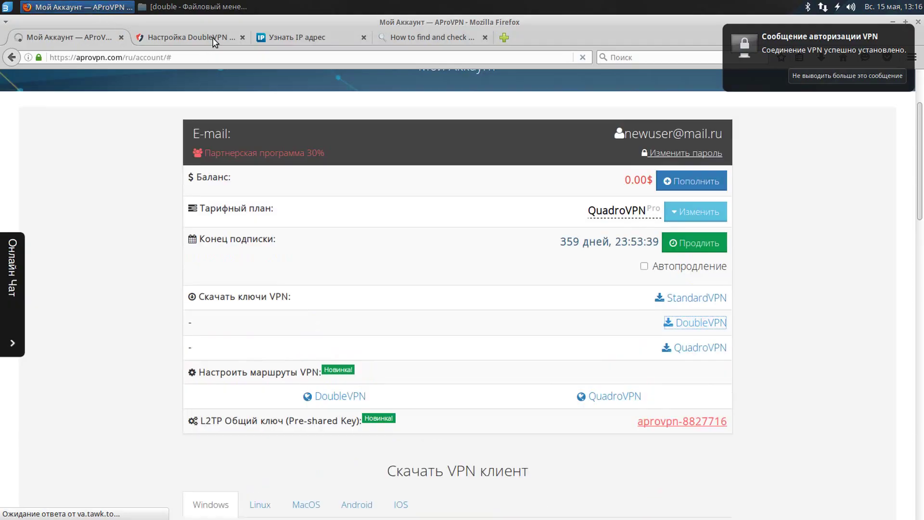
Reload the DoubleVPN page and 2ip.ru to confirm the Danish IP 77.66.108.33.
{"action": "left_click", "coordinate": [215, 39]}
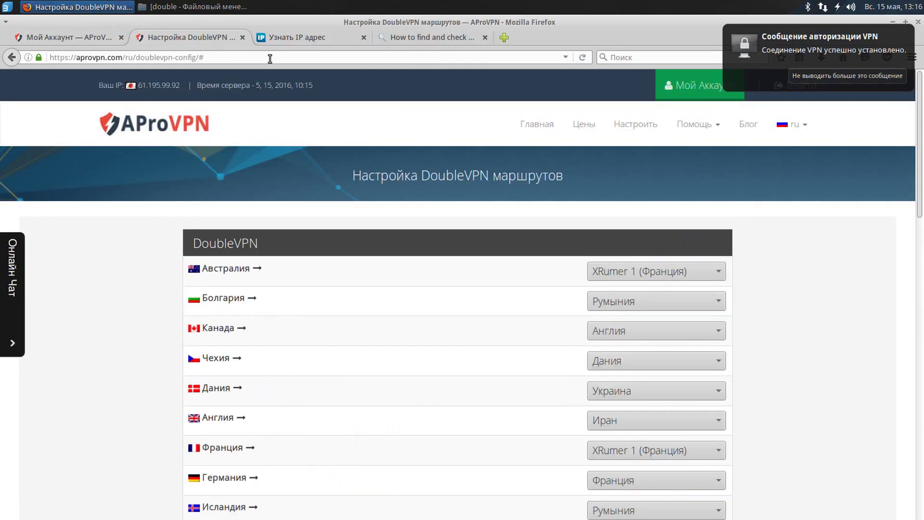
{"action": "left_click", "coordinate": [583, 58]}
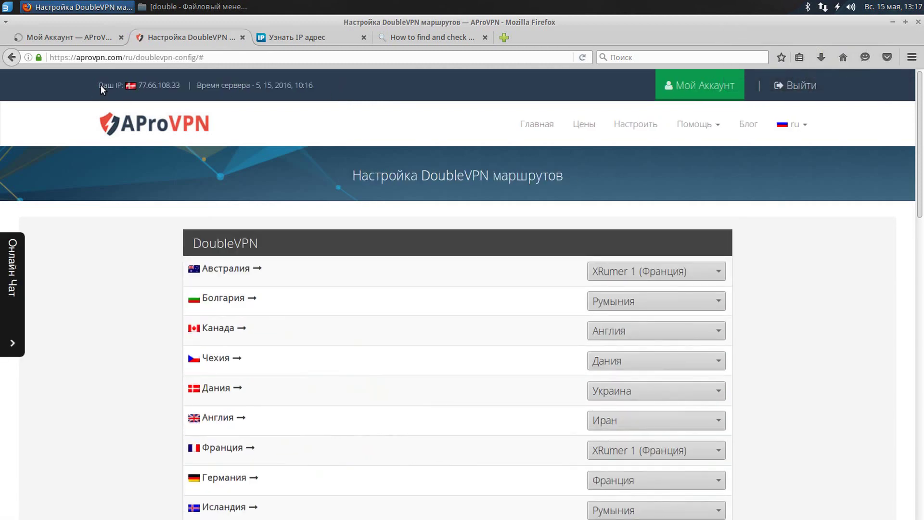
{"action": "left_click_drag", "start_coordinate": [172, 85], "coordinate": [177, 85]}
{"action": "left_click", "coordinate": [339, 38]}
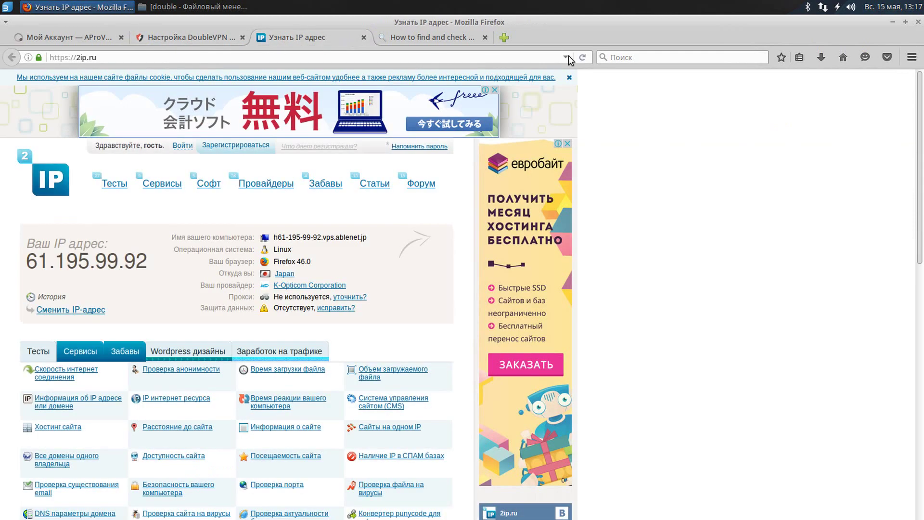
{"action": "left_click", "coordinate": [581, 57]}
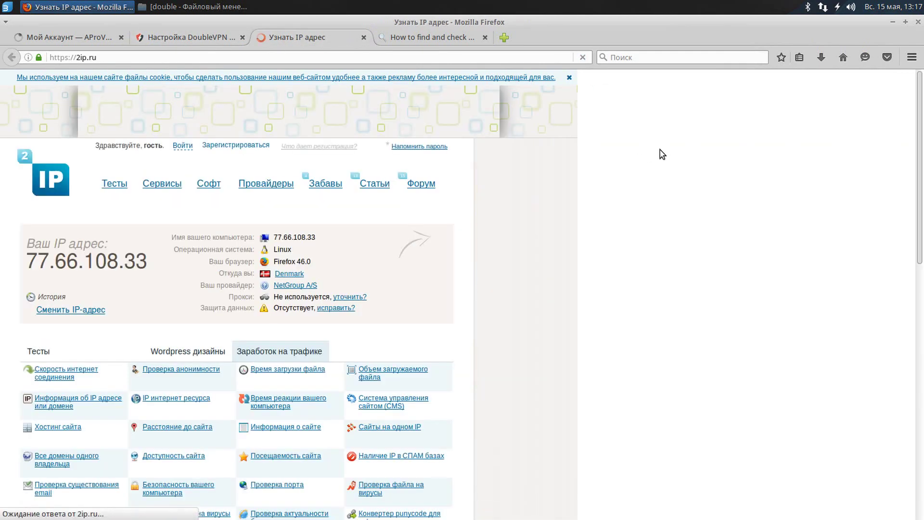
{"action": "left_click_drag", "start_coordinate": [217, 273], "coordinate": [331, 281]}
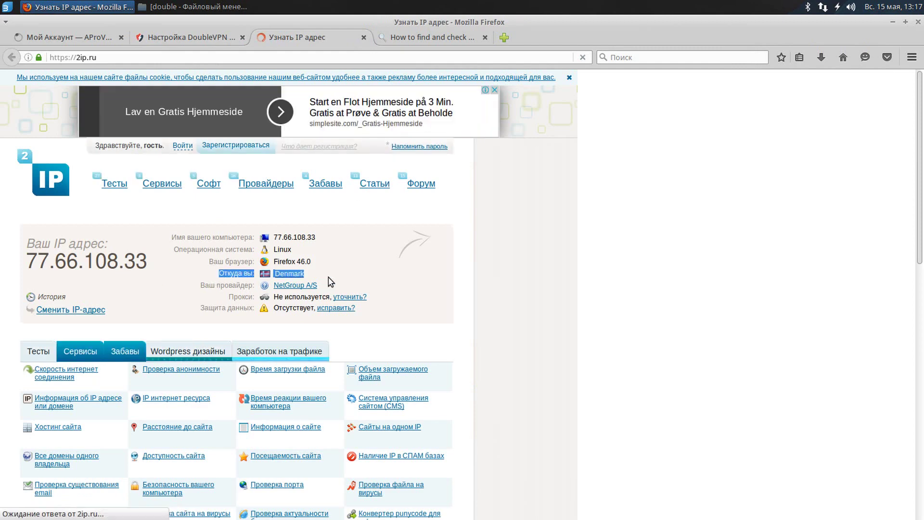
Recheck whoer.net for 77.66.108.33 in Denmark, then return to the Чехия route on the DoubleVPN page.
{"action": "left_click", "coordinate": [423, 38]}
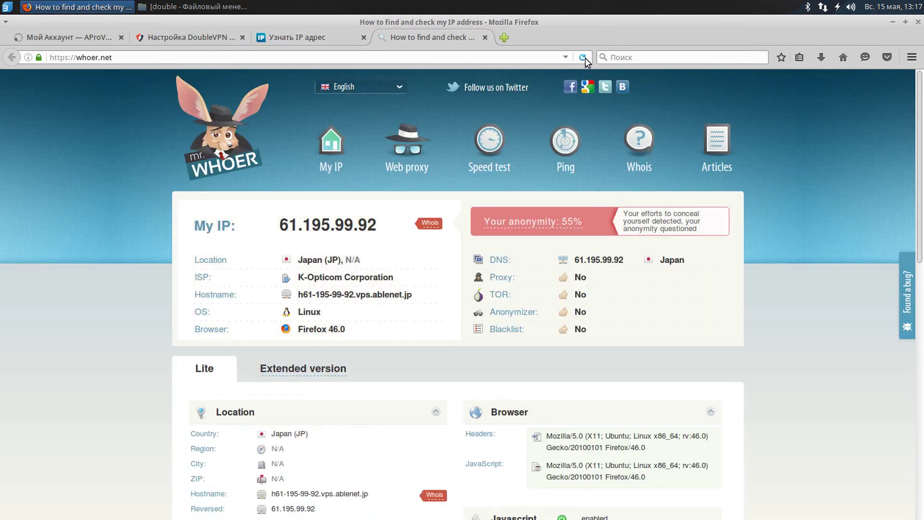
{"action": "left_click", "coordinate": [584, 58]}
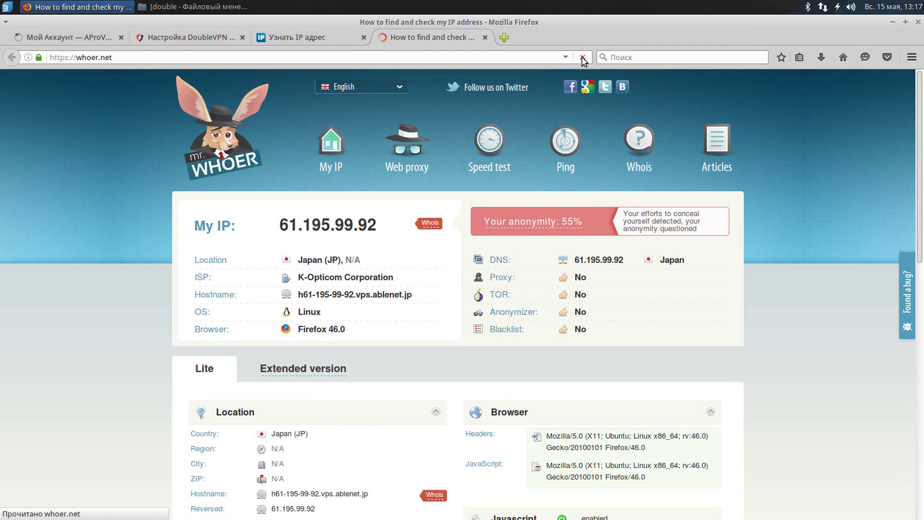
{"action": "left_click_drag", "start_coordinate": [194, 225], "coordinate": [391, 231]}
{"action": "left_click_drag", "start_coordinate": [195, 260], "coordinate": [397, 264]}
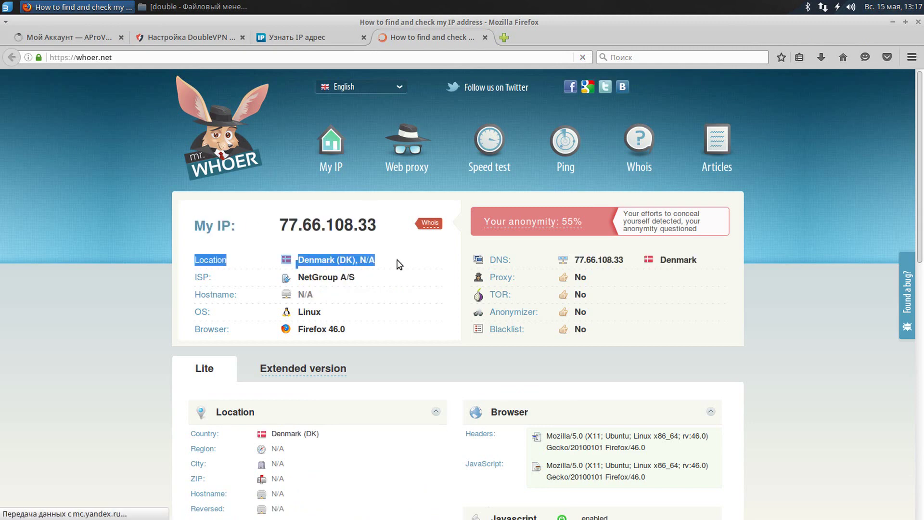
{"action": "left_click", "coordinate": [396, 262]}
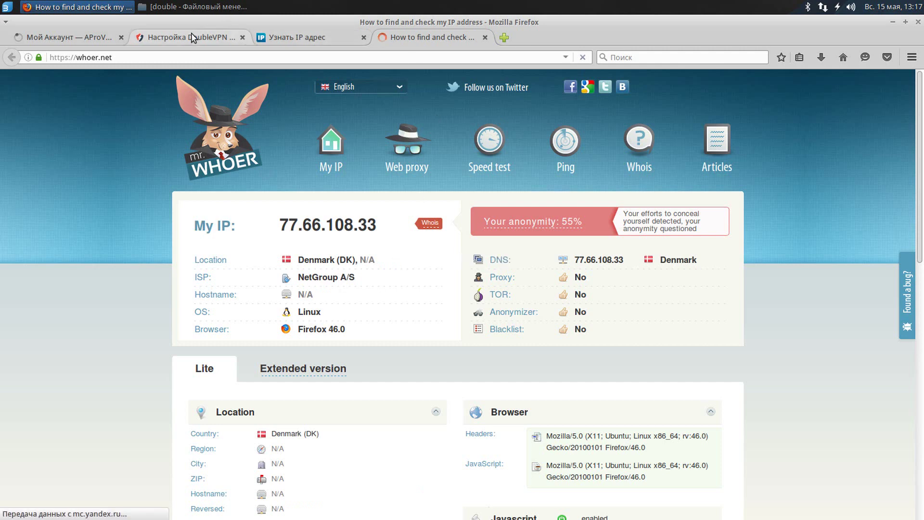
{"action": "left_click", "coordinate": [191, 34]}
{"action": "scroll", "coordinate": [337, 250], "scroll_direction": "down", "scroll_amount": 3}
{"action": "double_click", "coordinate": [215, 243]}
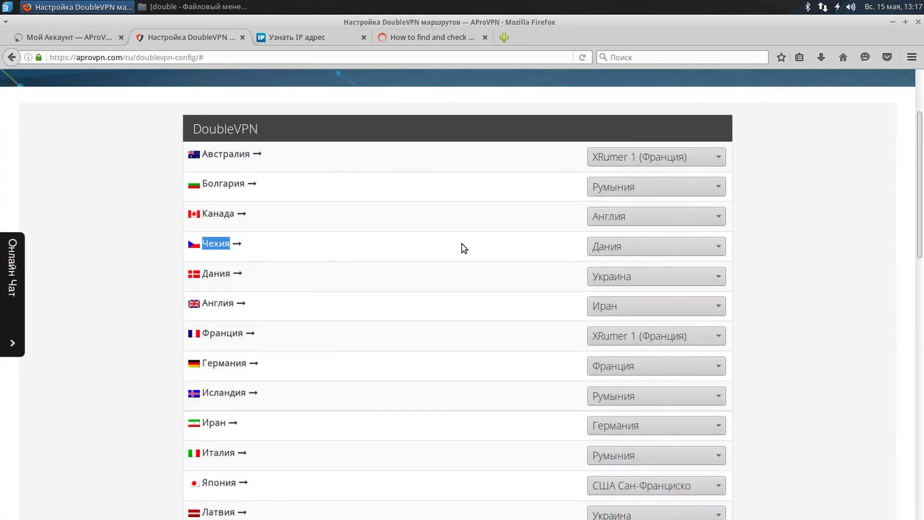
Set Чехия's DoubleVPN exit to Германия and save the routes.
{"action": "left_click", "coordinate": [638, 247]}
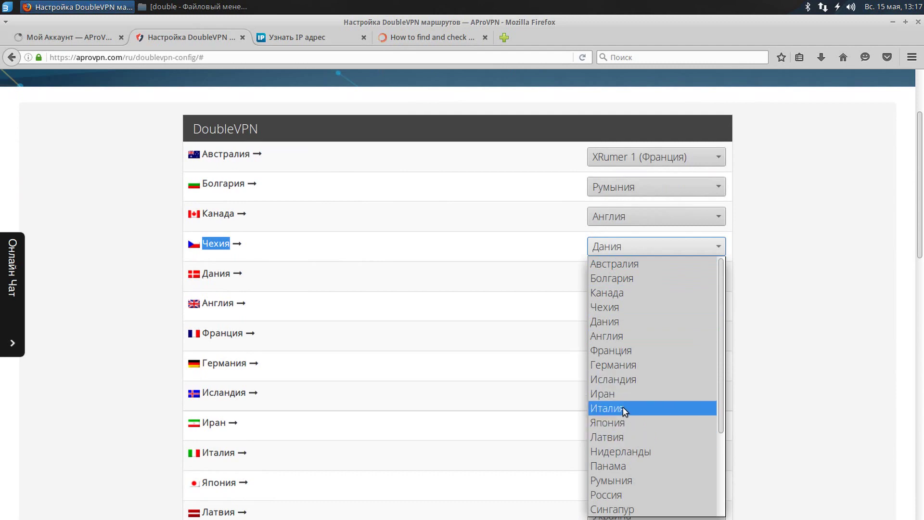
{"action": "left_click", "coordinate": [631, 366]}
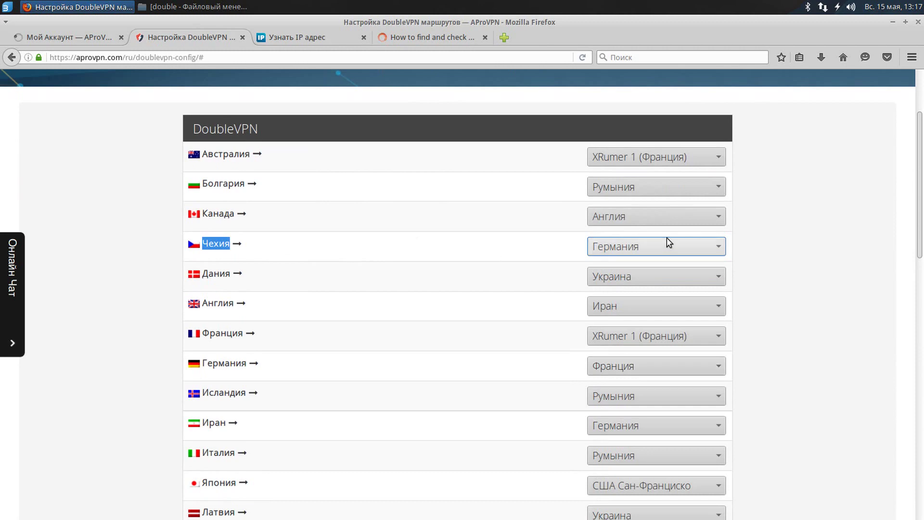
{"action": "scroll", "coordinate": [406, 288], "scroll_direction": "down", "scroll_amount": 10}
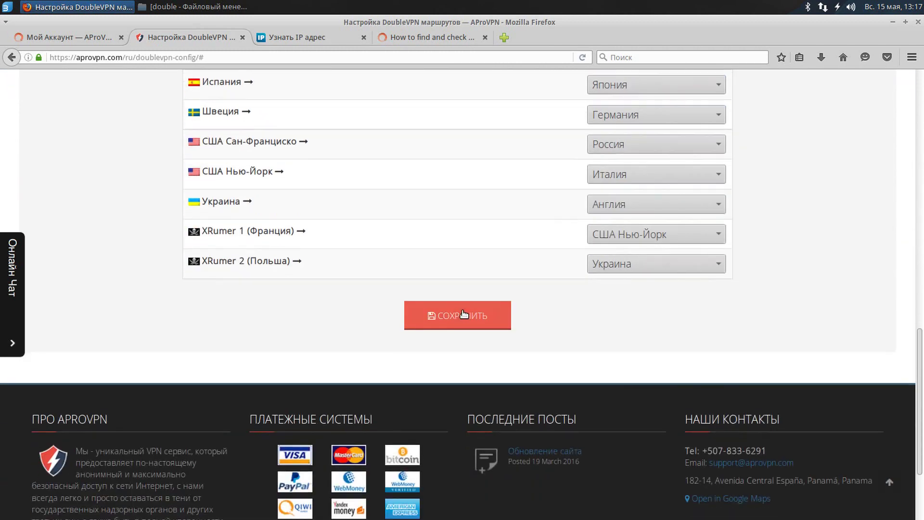
{"action": "left_click", "coordinate": [465, 314]}
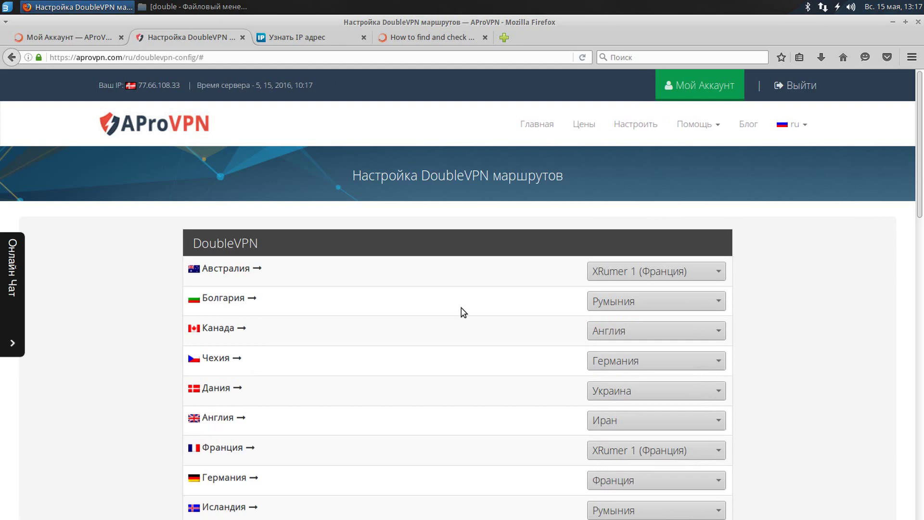
Reconnect the Double_CZ VPN from the network menu.
{"action": "left_click", "coordinate": [823, 7]}
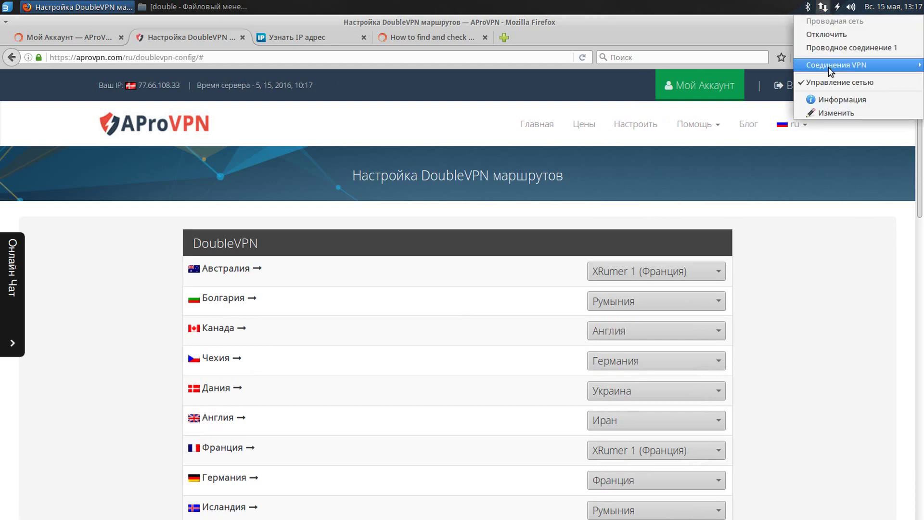
{"action": "mouse_move", "coordinate": [804, 68]}
{"action": "left_click", "coordinate": [754, 66]}
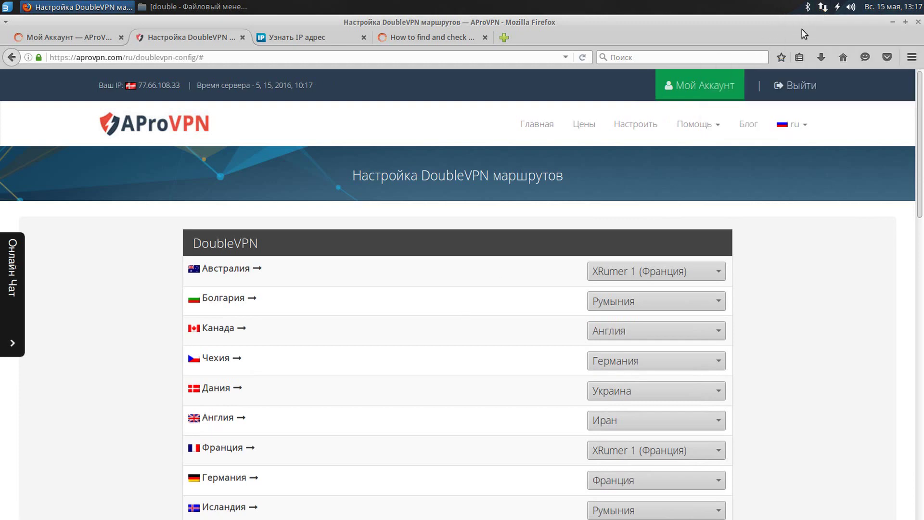
{"action": "left_click", "coordinate": [823, 7]}
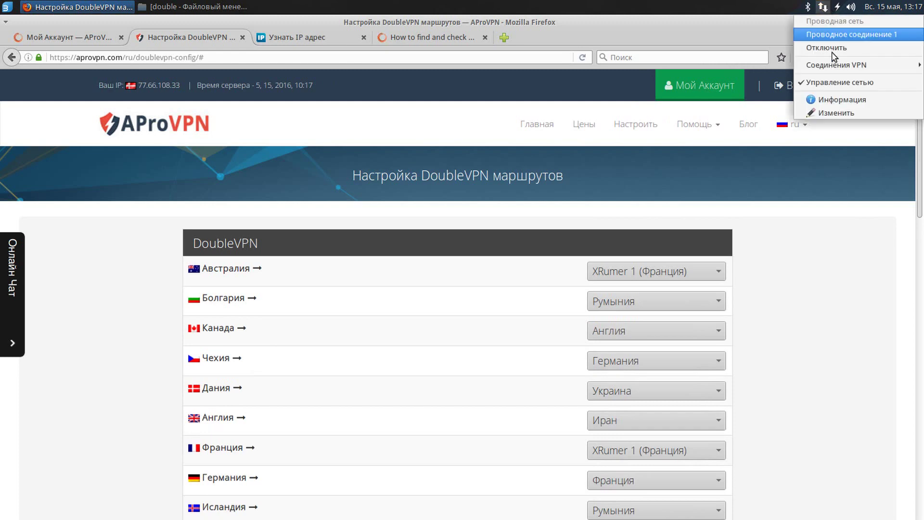
{"action": "mouse_move", "coordinate": [818, 68]}
{"action": "left_click", "coordinate": [776, 65]}
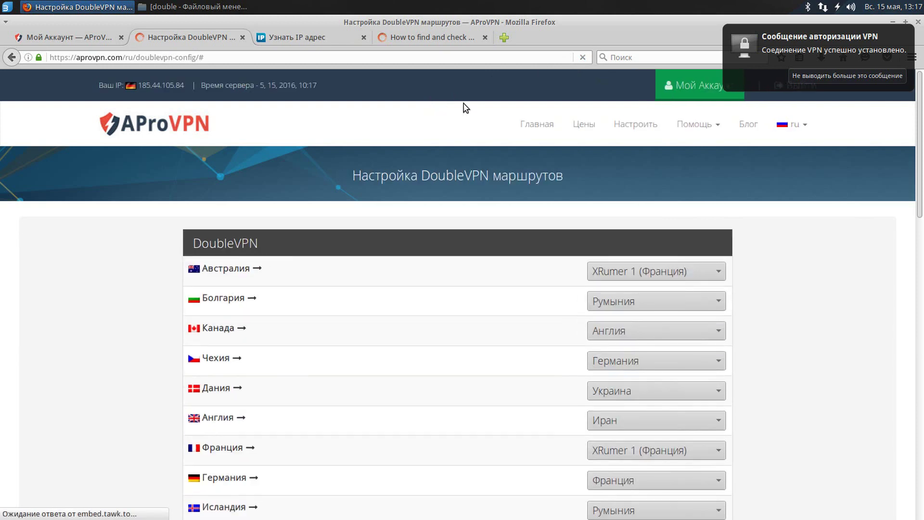
Reload 2ip.ru to recheck the newly shown IP address.
{"action": "left_click_drag", "start_coordinate": [103, 85], "coordinate": [180, 87]}
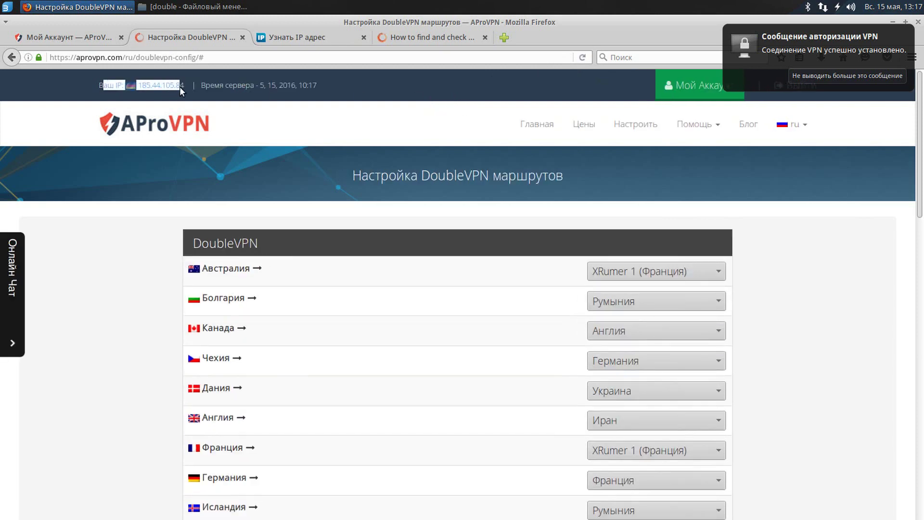
{"action": "left_click", "coordinate": [297, 37]}
{"action": "left_click", "coordinate": [582, 58]}
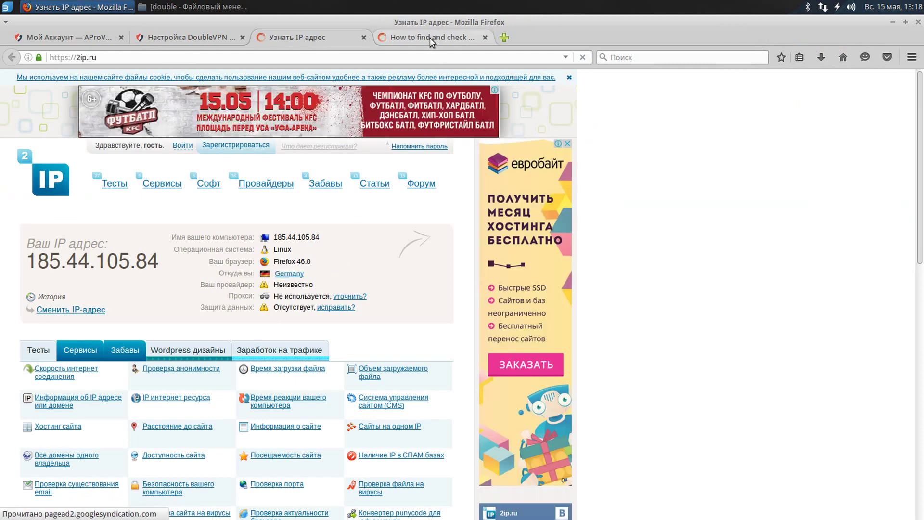
Reload whoer.net to confirm IP 185.44.105.84 in Germany, then go back to the DoubleVPN routes tab.
{"action": "left_click", "coordinate": [429, 38]}
{"action": "left_click", "coordinate": [583, 57]}
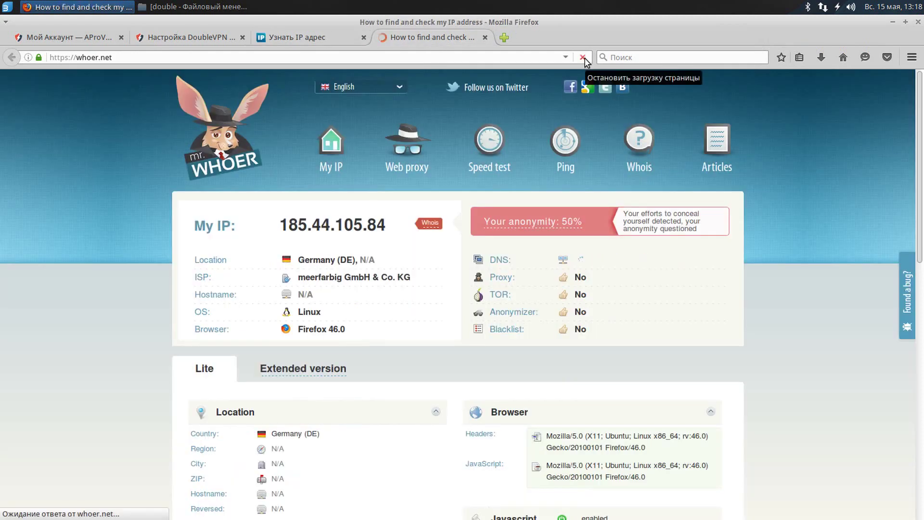
{"action": "left_click_drag", "start_coordinate": [200, 223], "coordinate": [373, 231]}
{"action": "left_click_drag", "start_coordinate": [207, 259], "coordinate": [392, 258]}
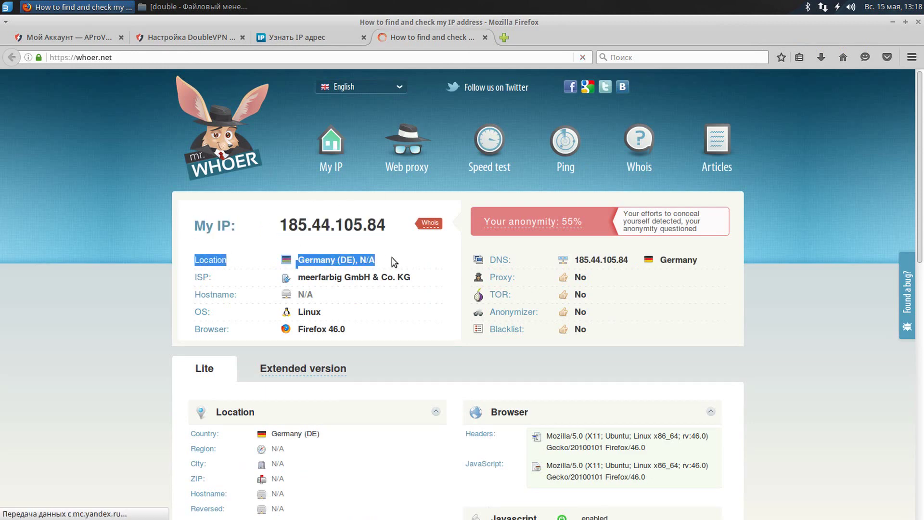
{"action": "left_click", "coordinate": [391, 243]}
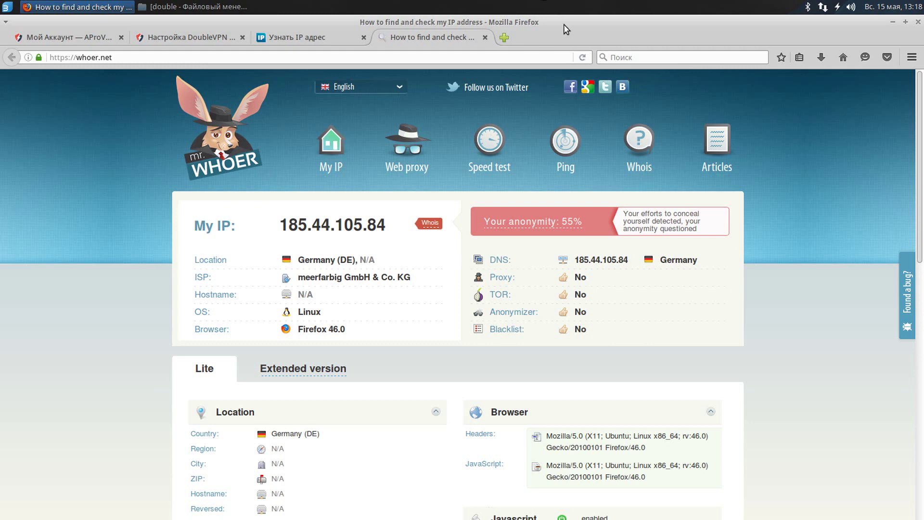
{"action": "left_click", "coordinate": [206, 36]}
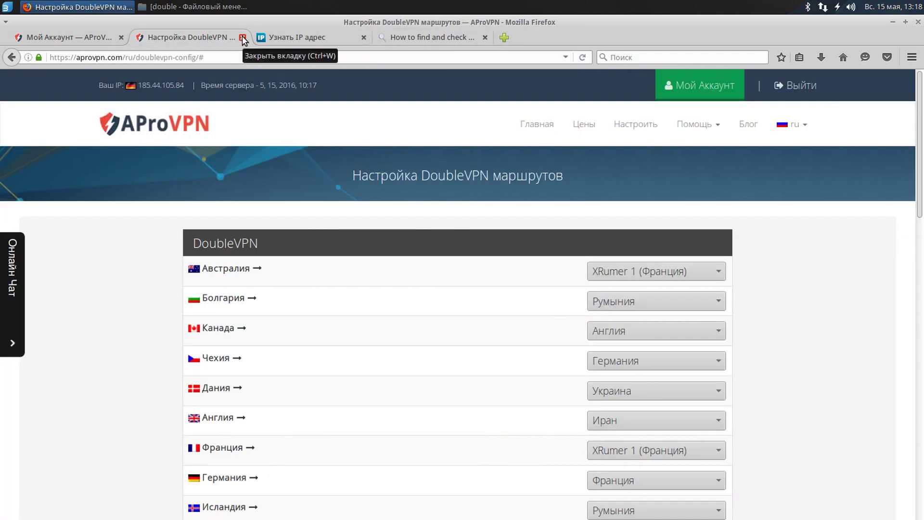
Close the DoubleVPN tab and open the QuadroVPN route settings in a new tab.
{"action": "left_click", "coordinate": [243, 38]}
{"action": "left_click", "coordinate": [73, 38]}
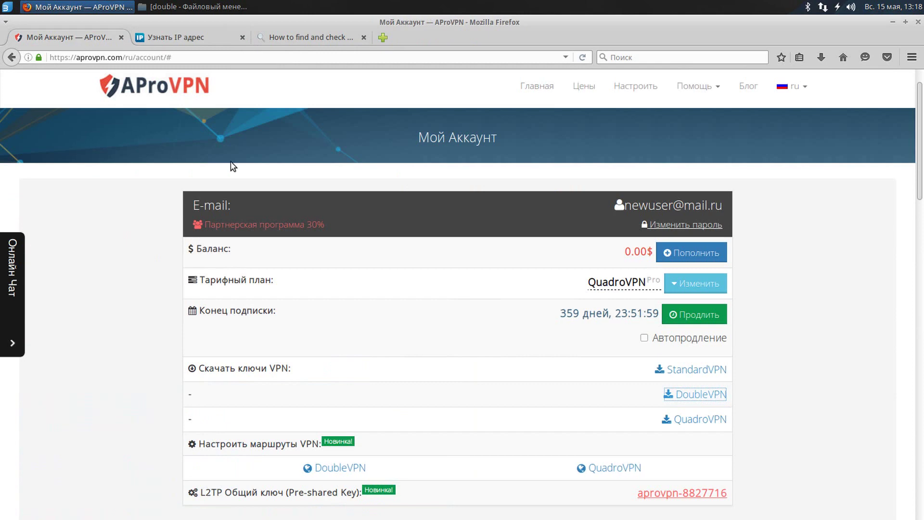
{"action": "scroll", "coordinate": [447, 200], "scroll_direction": "down", "scroll_amount": 3}
{"action": "left_click_drag", "start_coordinate": [204, 368], "coordinate": [365, 368]}
{"action": "middle_click", "coordinate": [592, 391]}
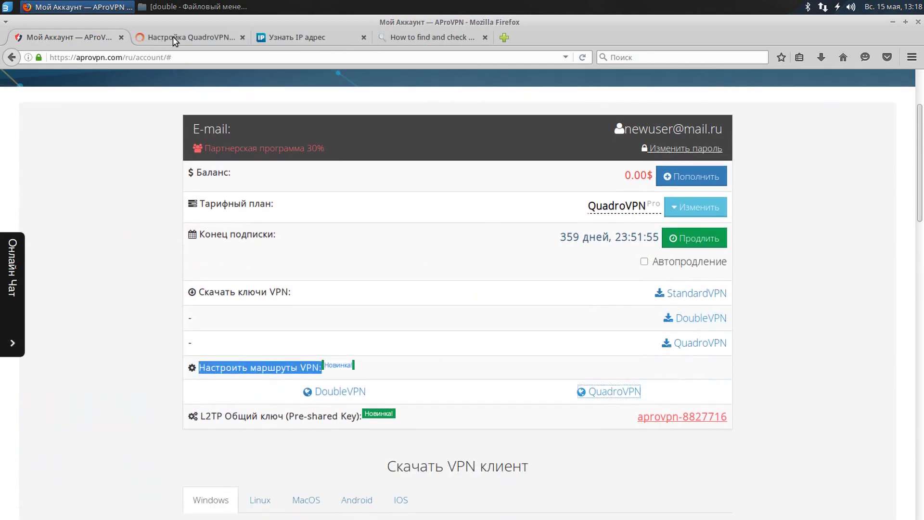
{"action": "left_click", "coordinate": [172, 37]}
Set the Латвия route to Болгария › Чехия › Испания and save the route settings.
{"action": "scroll", "coordinate": [403, 212], "scroll_direction": "down", "scroll_amount": 5}
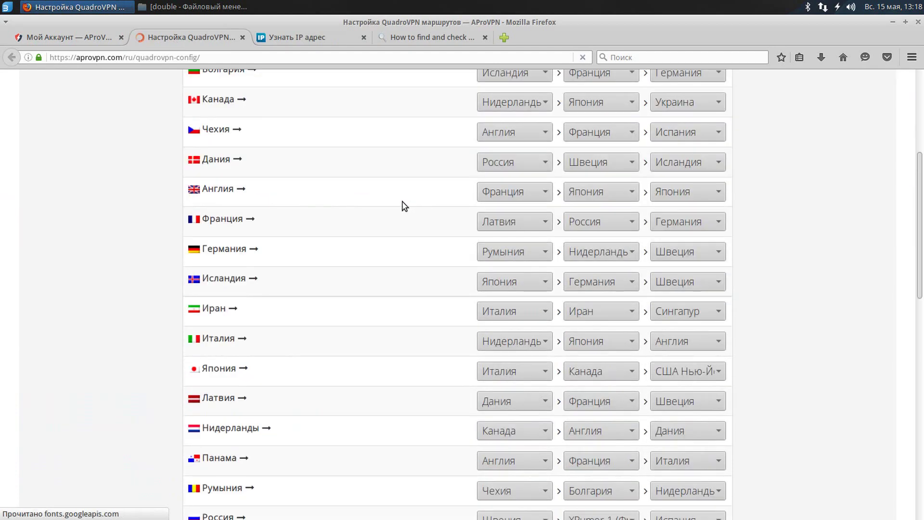
{"action": "scroll", "coordinate": [401, 202], "scroll_direction": "down", "scroll_amount": 2}
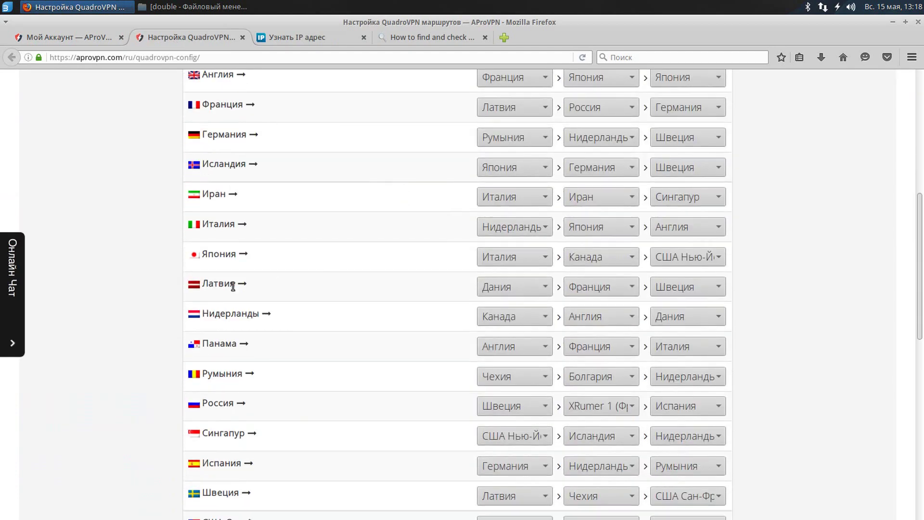
{"action": "double_click", "coordinate": [218, 283]}
{"action": "left_click", "coordinate": [502, 289]}
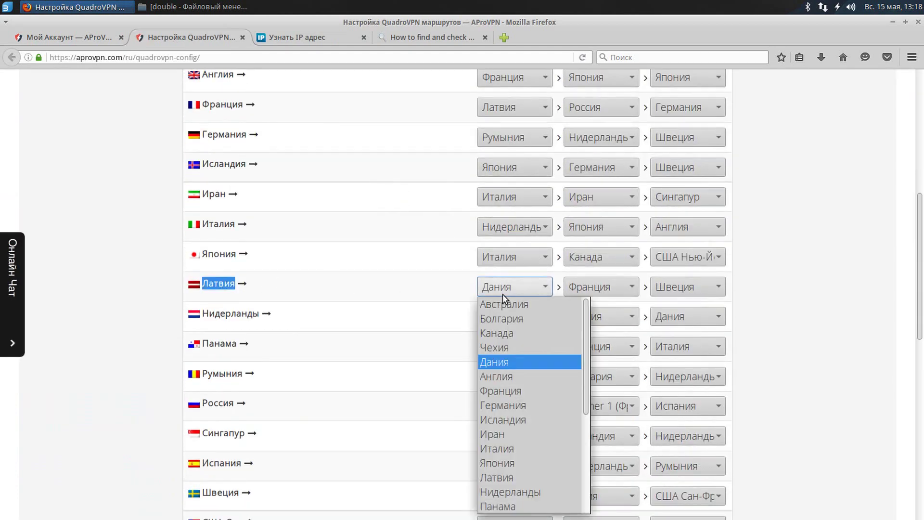
{"action": "left_click", "coordinate": [499, 319]}
{"action": "left_click", "coordinate": [573, 288]}
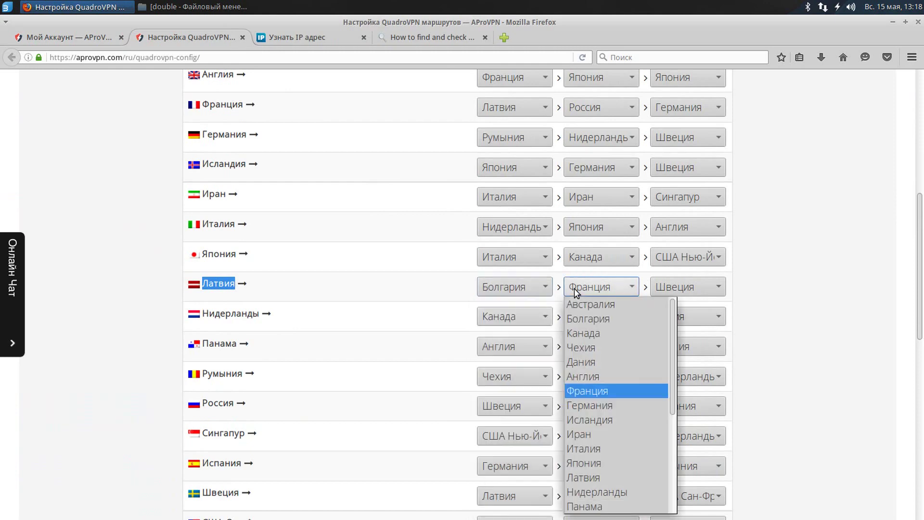
{"action": "left_click", "coordinate": [586, 347]}
{"action": "left_click", "coordinate": [681, 289]}
{"action": "left_click", "coordinate": [677, 287]}
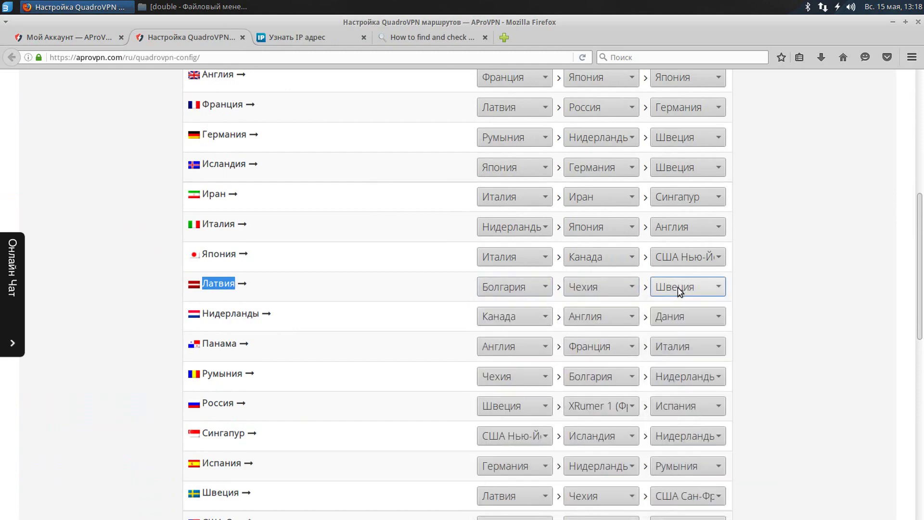
{"action": "left_click", "coordinate": [678, 288]}
{"action": "left_click", "coordinate": [678, 492]}
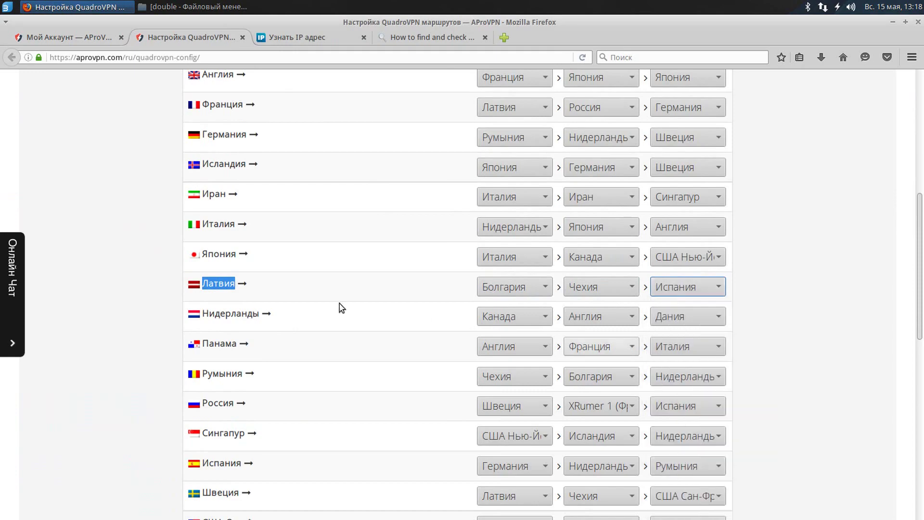
{"action": "scroll", "coordinate": [757, 299], "scroll_direction": "down", "scroll_amount": 7}
{"action": "left_click", "coordinate": [462, 353]}
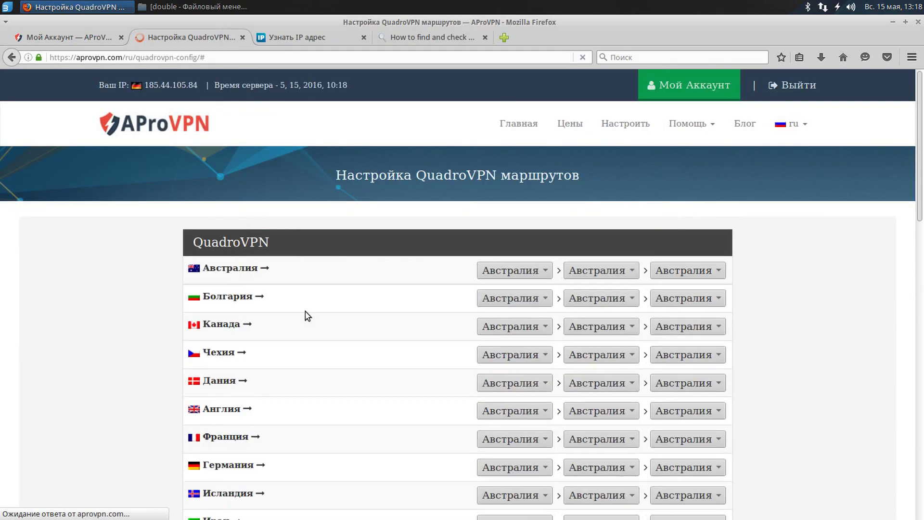
Download the QuadroVPN key archive from the account page and open it from Downloads.
{"action": "left_click", "coordinate": [57, 37]}
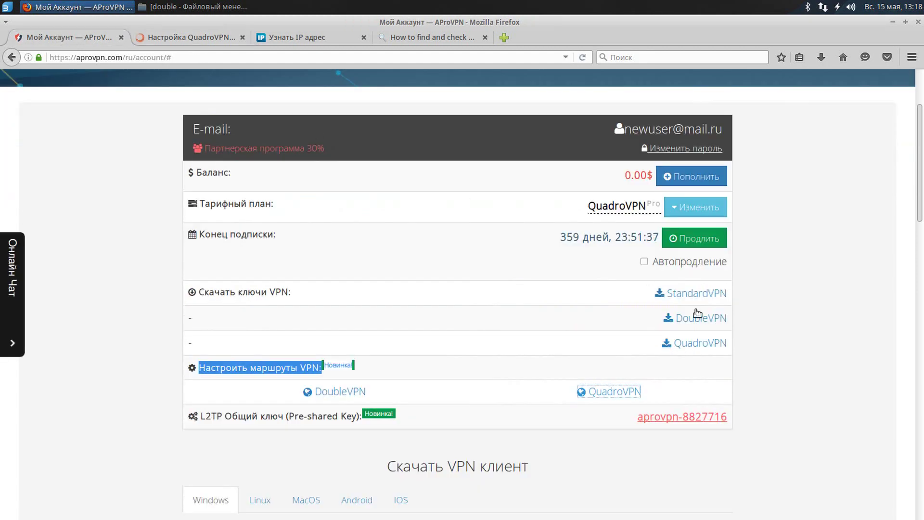
{"action": "left_click_drag", "start_coordinate": [195, 292], "coordinate": [289, 292]}
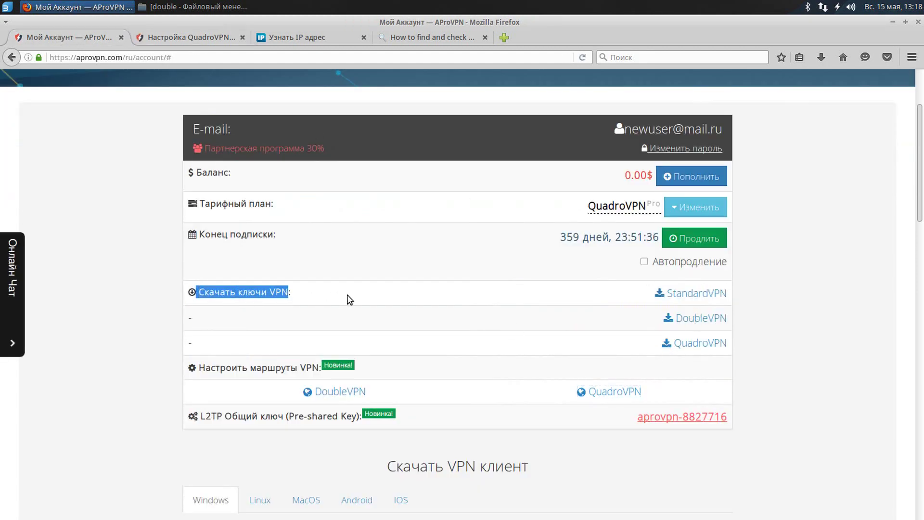
{"action": "left_click", "coordinate": [689, 346]}
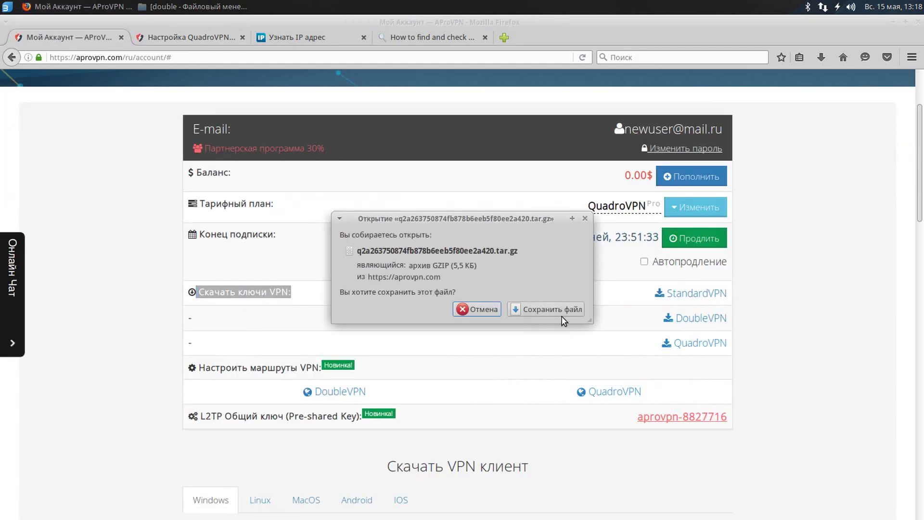
{"action": "left_click", "coordinate": [556, 309]}
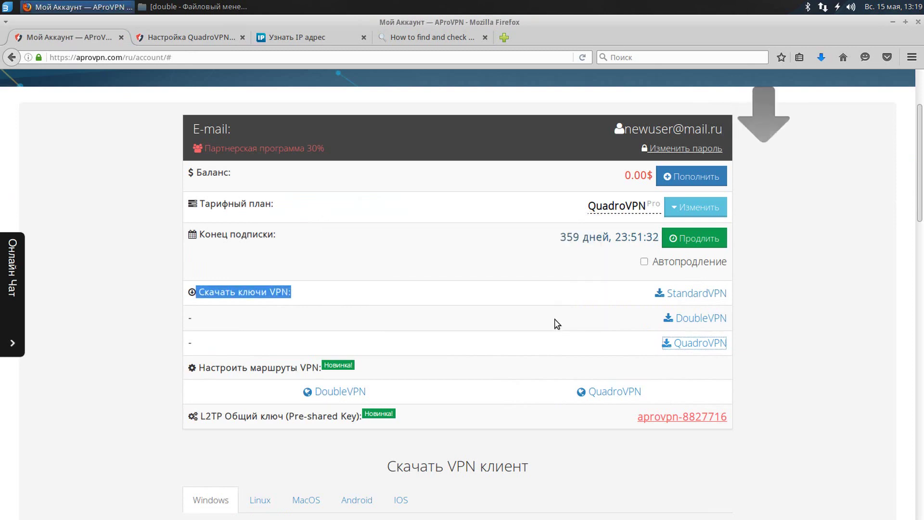
{"action": "left_click", "coordinate": [821, 58]}
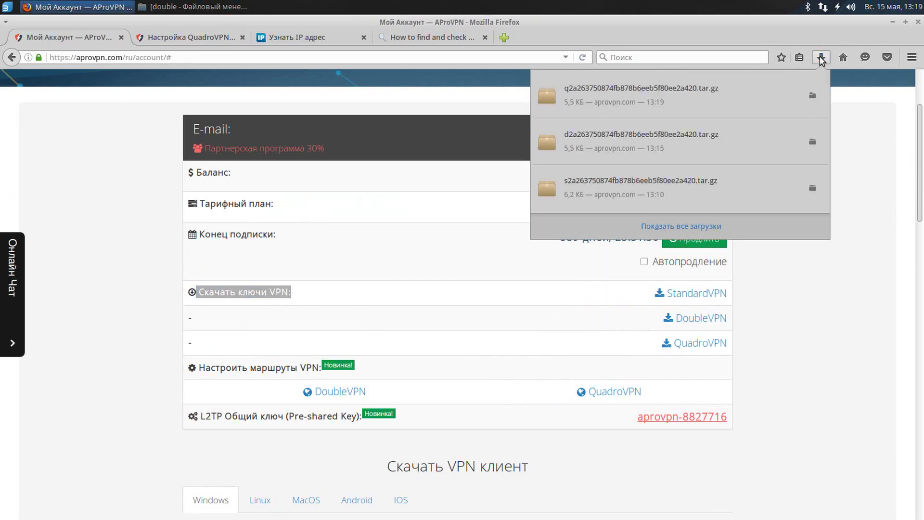
{"action": "left_click", "coordinate": [728, 96]}
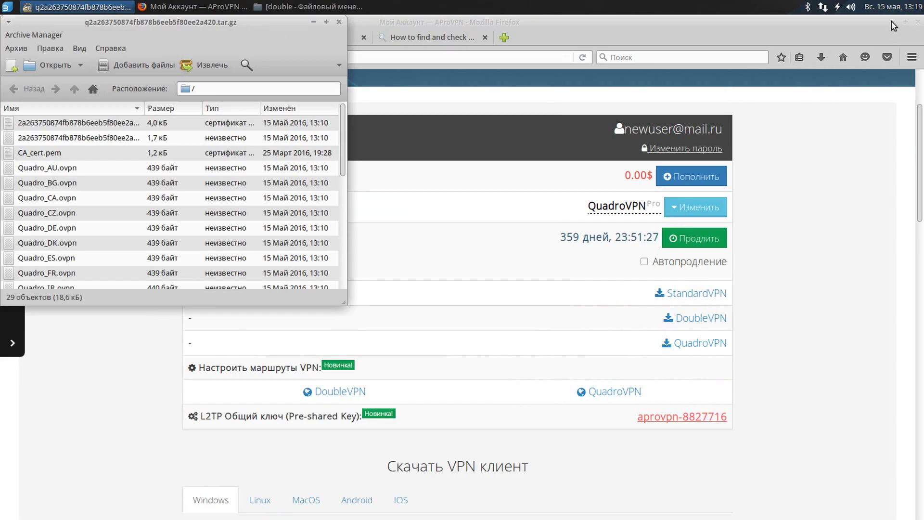
Create a new quadro folder inside aprovpn in Thunar and open it.
{"action": "left_click", "coordinate": [893, 22]}
{"action": "left_click_drag", "start_coordinate": [253, 40], "coordinate": [689, 105]}
{"action": "left_click", "coordinate": [309, 7]}
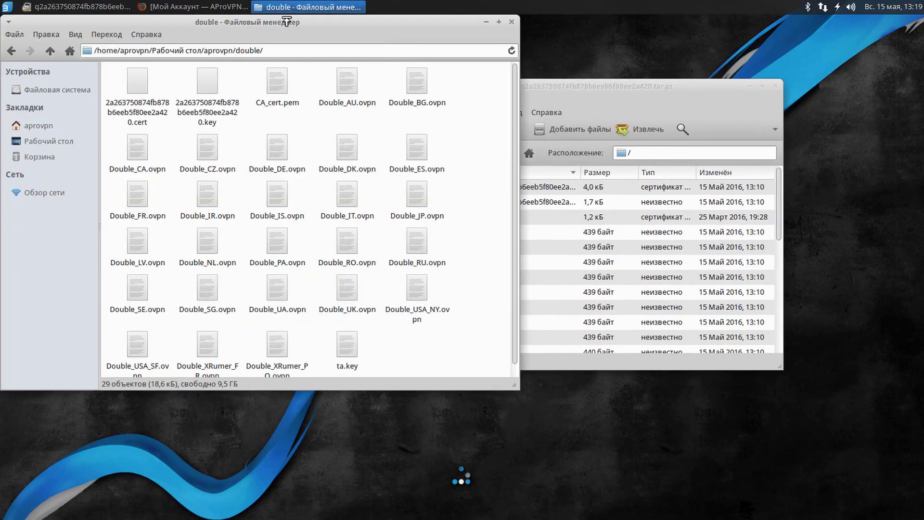
{"action": "left_click", "coordinate": [50, 51]}
{"action": "right_click", "coordinate": [257, 143]}
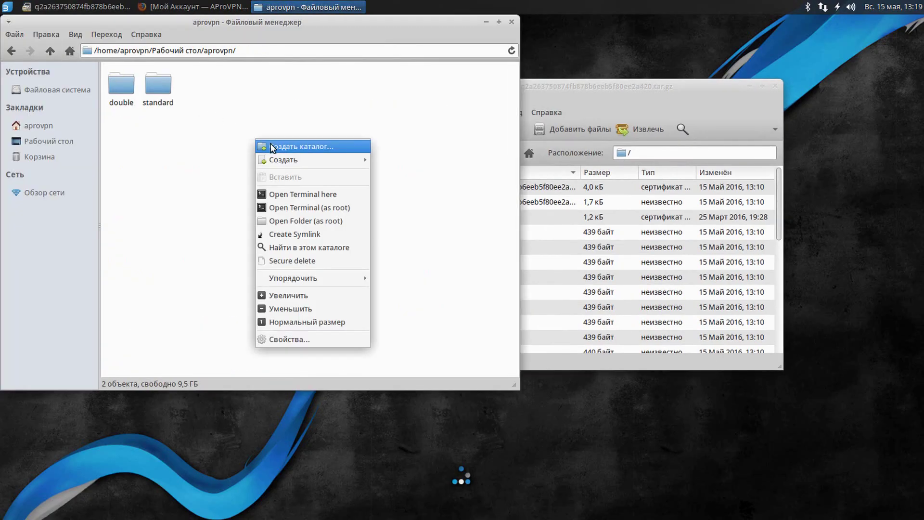
{"action": "left_click", "coordinate": [274, 146]}
{"action": "type", "text": "quadro"}
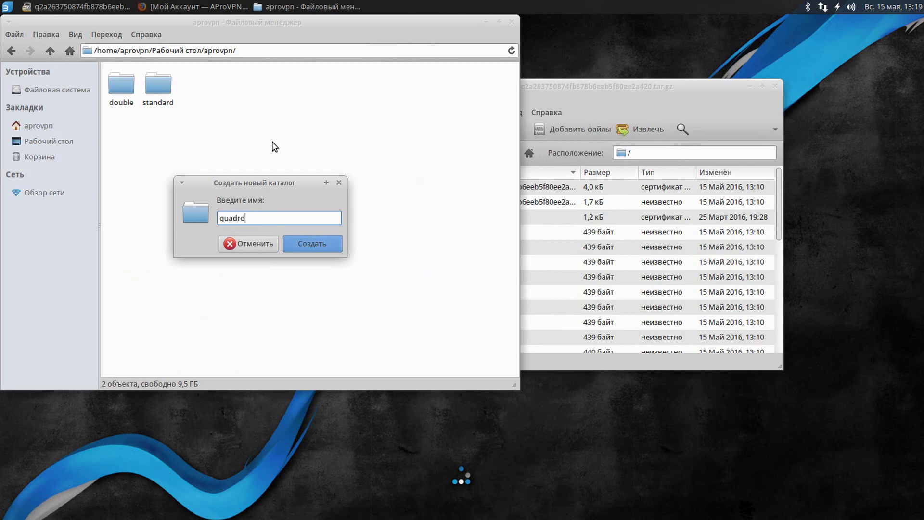
{"action": "key", "text": "Return"}
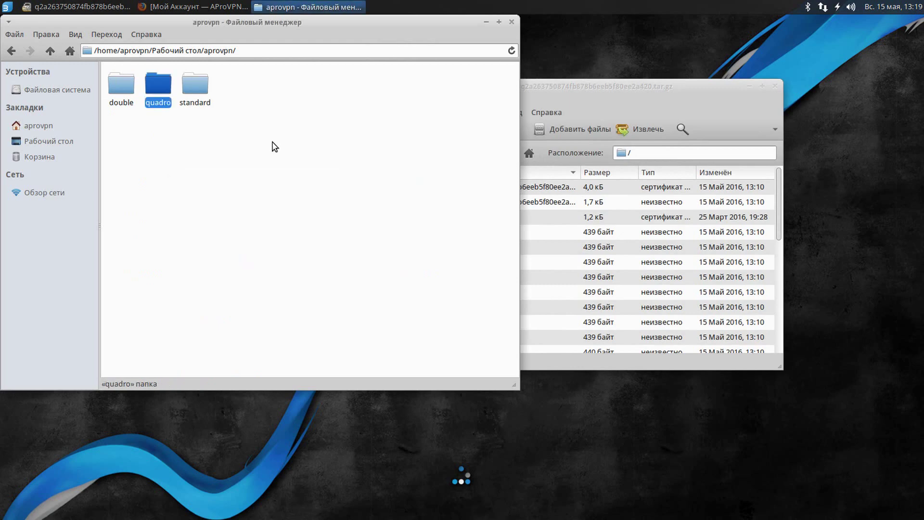
{"action": "key", "text": "Return"}
{"action": "left_click", "coordinate": [529, 96]}
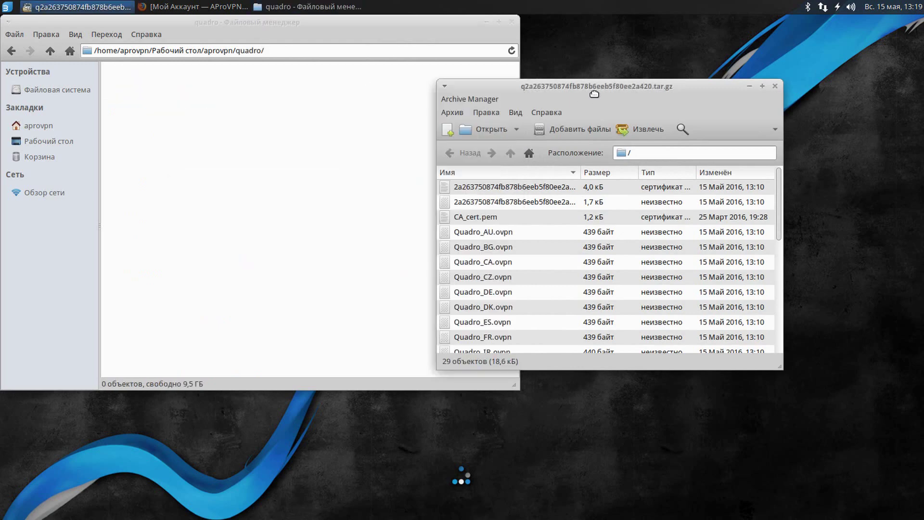
Extract all 29 archive files into the quadro folder and close Archive Manager.
{"action": "left_click", "coordinate": [498, 192]}
{"action": "scroll", "coordinate": [499, 252], "scroll_direction": "down", "scroll_amount": 6}
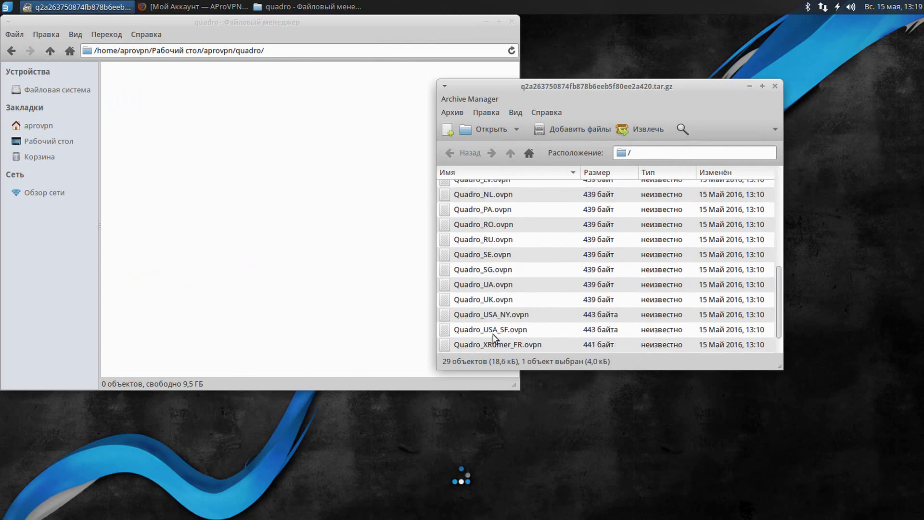
{"action": "scroll", "coordinate": [493, 337], "scroll_direction": "down", "scroll_amount": 1}
{"action": "key", "text": "ctrl+a"}
{"action": "left_click_drag", "start_coordinate": [484, 273], "coordinate": [301, 211]}
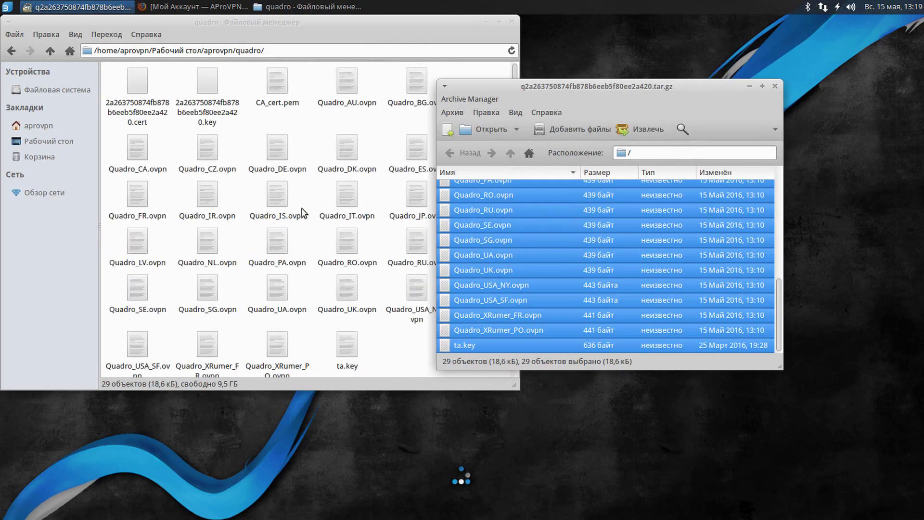
{"action": "left_click", "coordinate": [775, 87]}
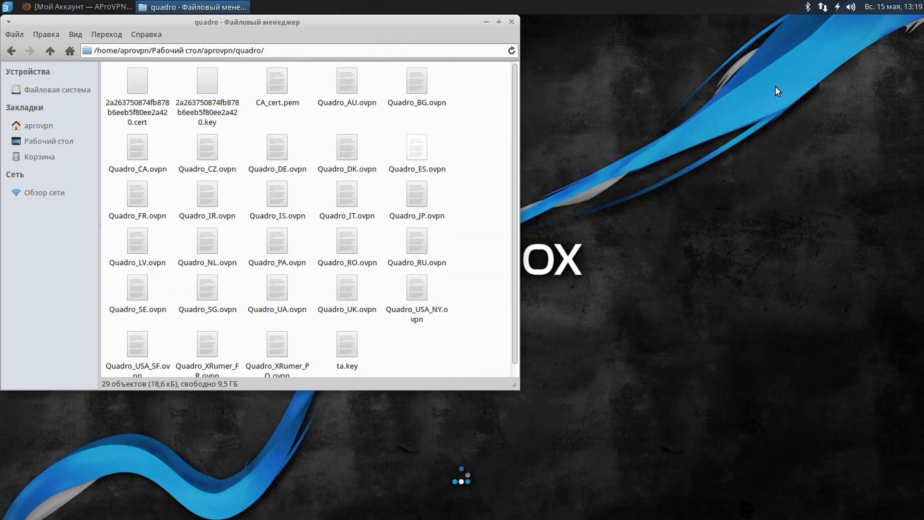
Minimize Thunar and disconnect the Double_CZ VPN from the network tray menu.
{"action": "left_click", "coordinate": [487, 22]}
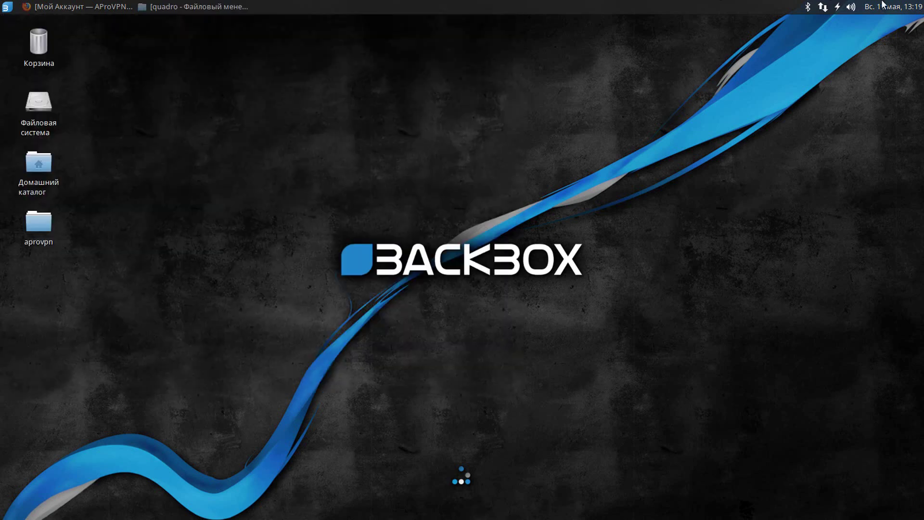
{"action": "left_click", "coordinate": [823, 6]}
{"action": "mouse_move", "coordinate": [829, 64]}
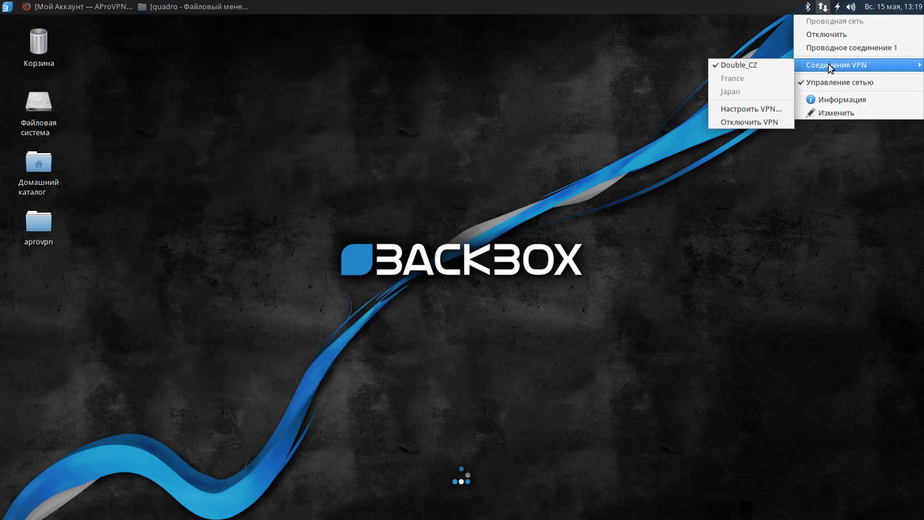
{"action": "left_click", "coordinate": [772, 68]}
Open the VPN connections editor via VPN Connections > Configure VPN.
{"action": "left_click", "coordinate": [823, 7]}
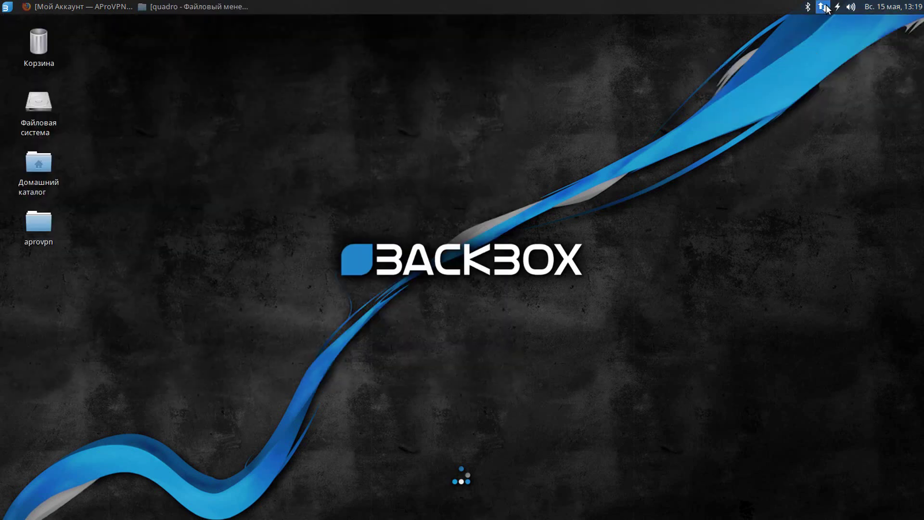
{"action": "mouse_move", "coordinate": [838, 64]}
{"action": "left_click", "coordinate": [751, 109]}
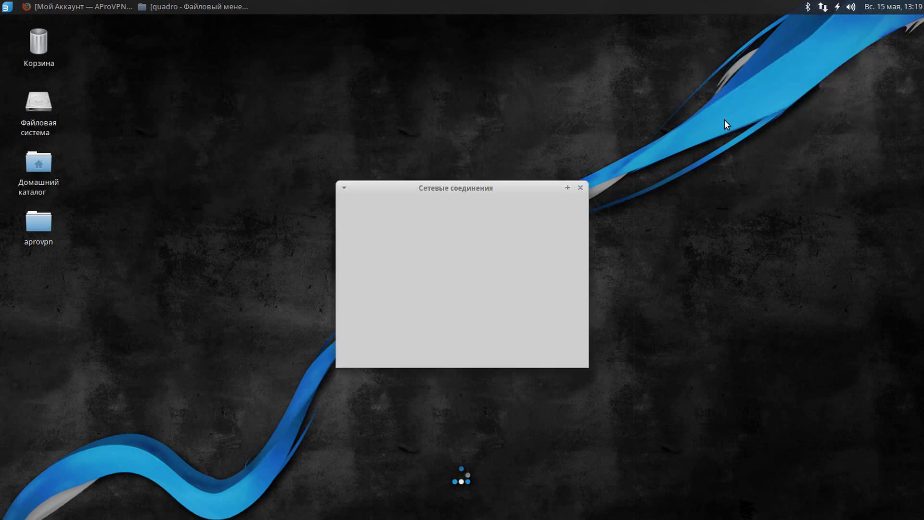
Import a saved VPN configuration from Рабочий стол/aprovpn/quadro/Quadro_LV.ovpn.
{"action": "left_click", "coordinate": [528, 211]}
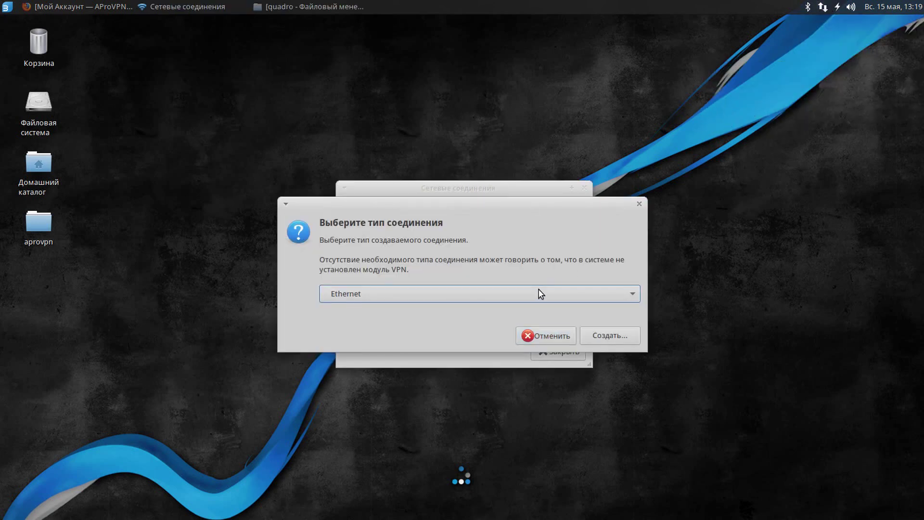
{"action": "left_click", "coordinate": [520, 234]}
{"action": "left_click", "coordinate": [423, 509]}
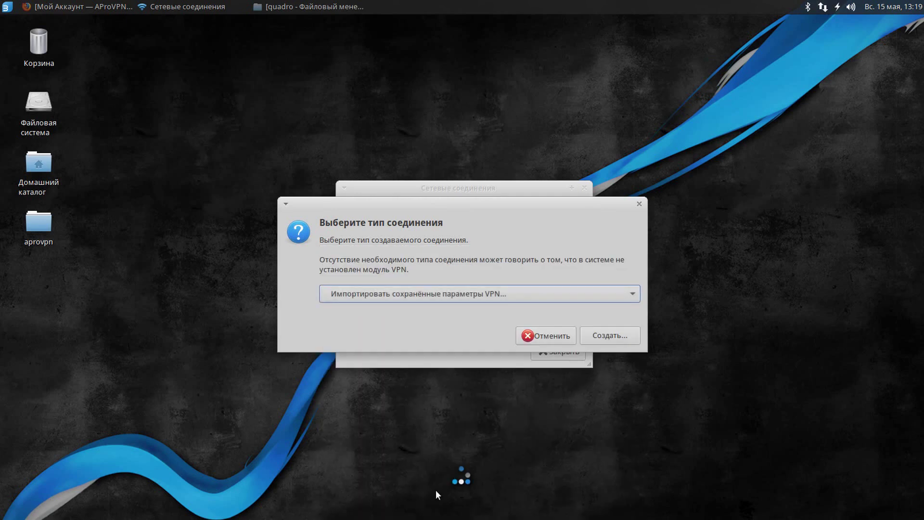
{"action": "left_click", "coordinate": [610, 333]}
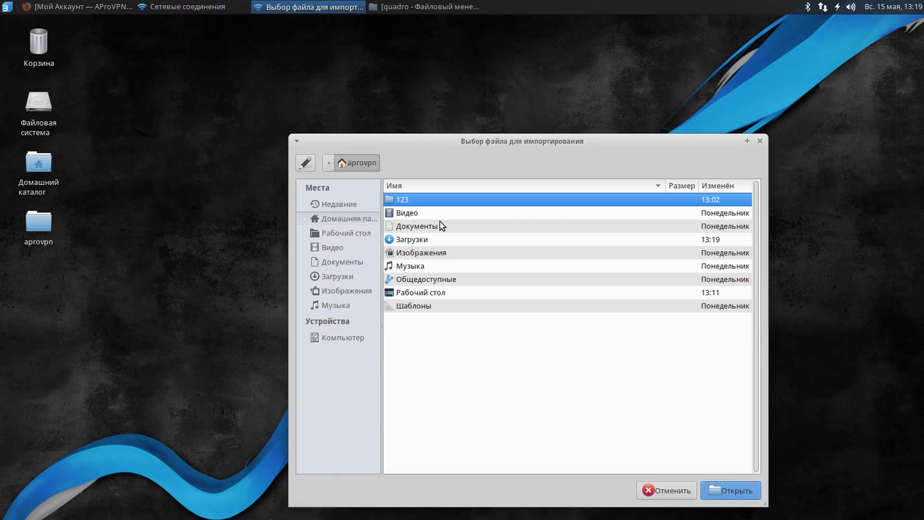
{"action": "left_click", "coordinate": [425, 293]}
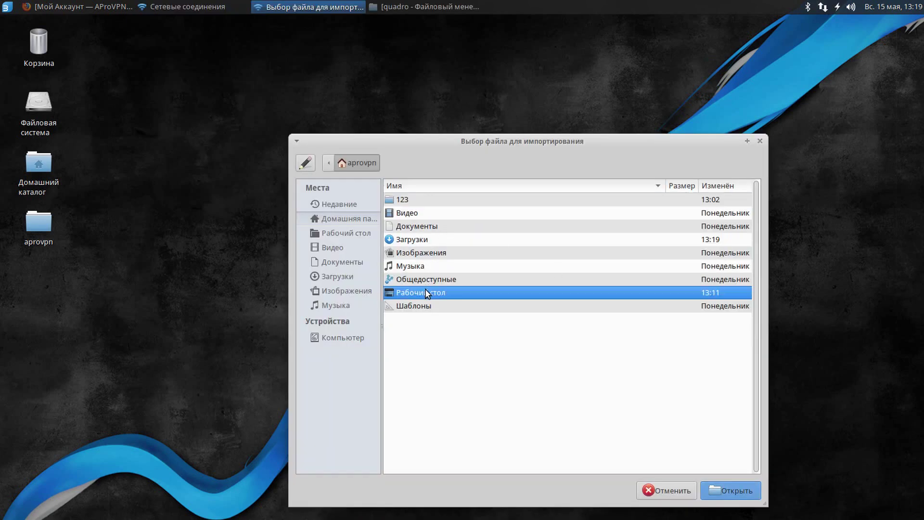
{"action": "double_click", "coordinate": [429, 292]}
{"action": "double_click", "coordinate": [418, 200]}
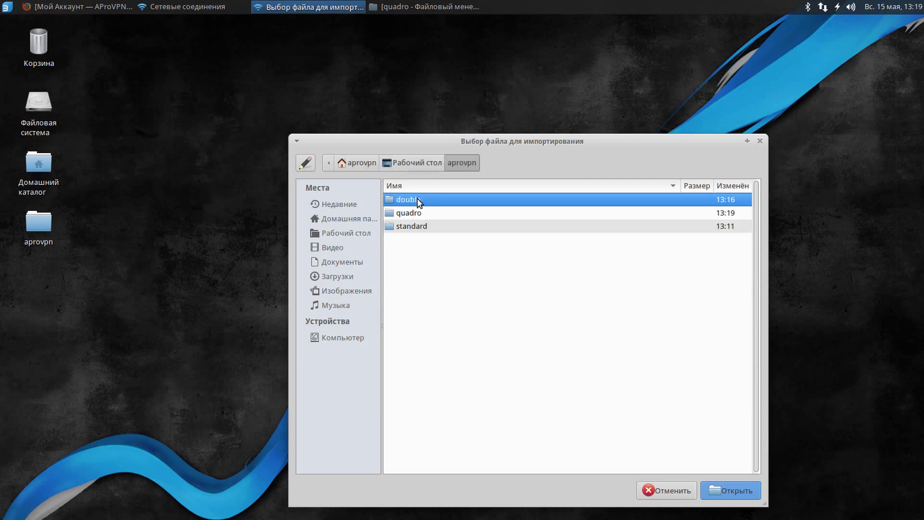
{"action": "double_click", "coordinate": [417, 213]}
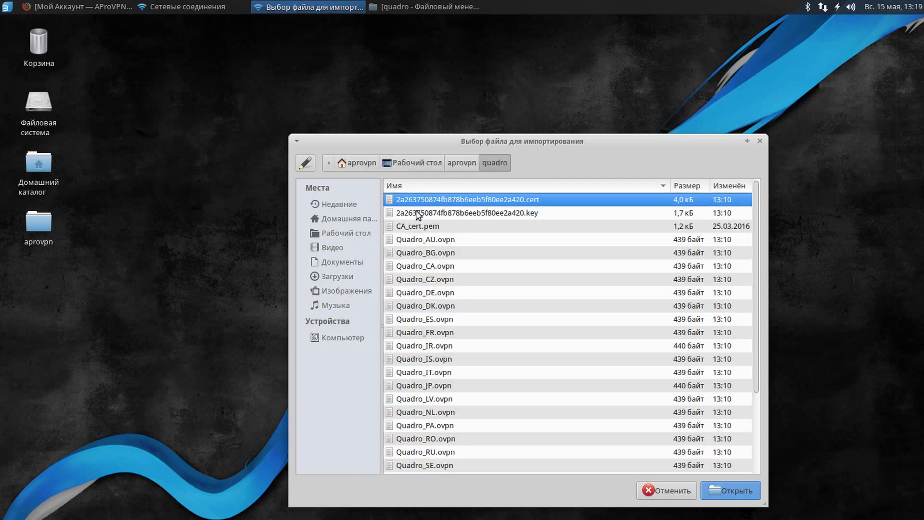
{"action": "scroll", "coordinate": [490, 306], "scroll_direction": "down", "scroll_amount": 3}
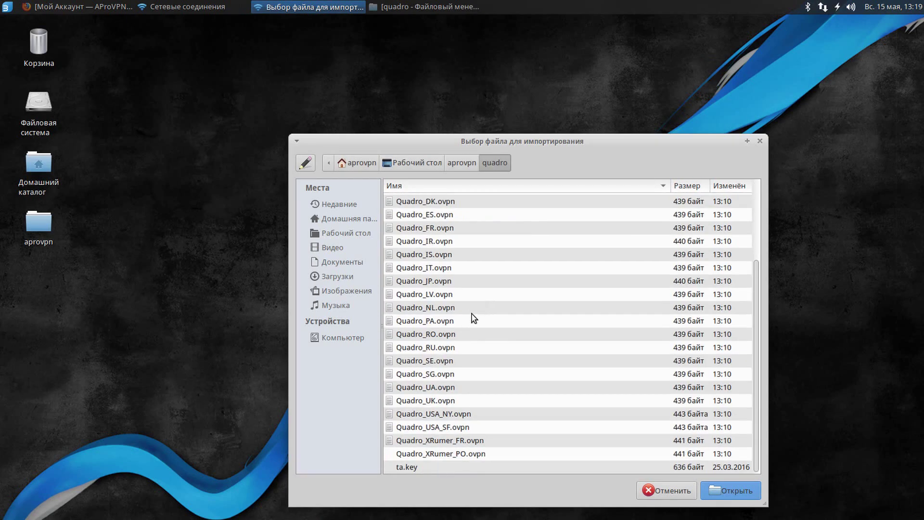
{"action": "left_click", "coordinate": [447, 295]}
{"action": "left_click", "coordinate": [719, 486]}
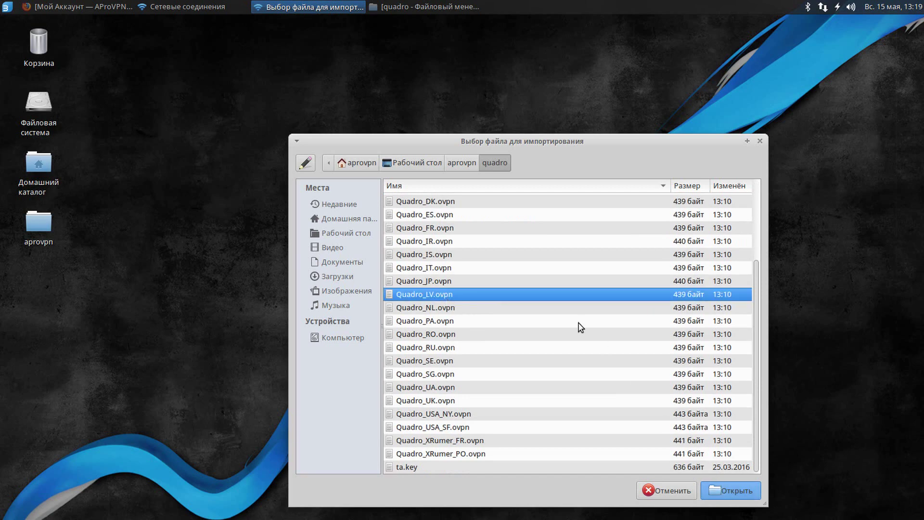
Enter the account username and password and save the Quadro_LV connection.
{"action": "left_click", "coordinate": [424, 222]}
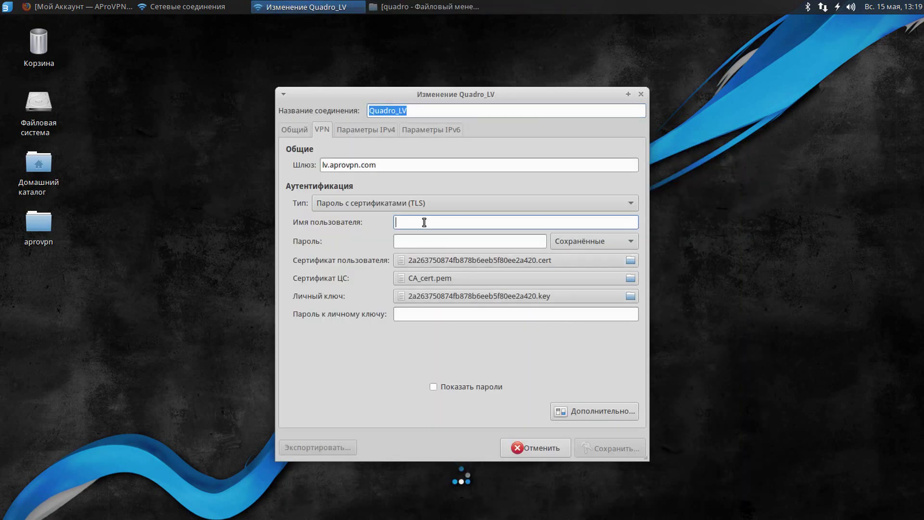
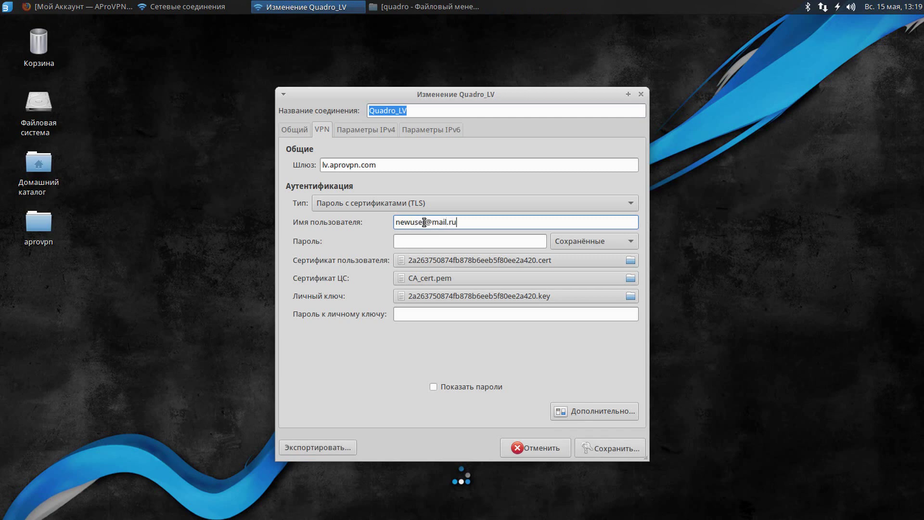
{"action": "key", "text": "Tab"}
{"action": "type", "text": "1"}
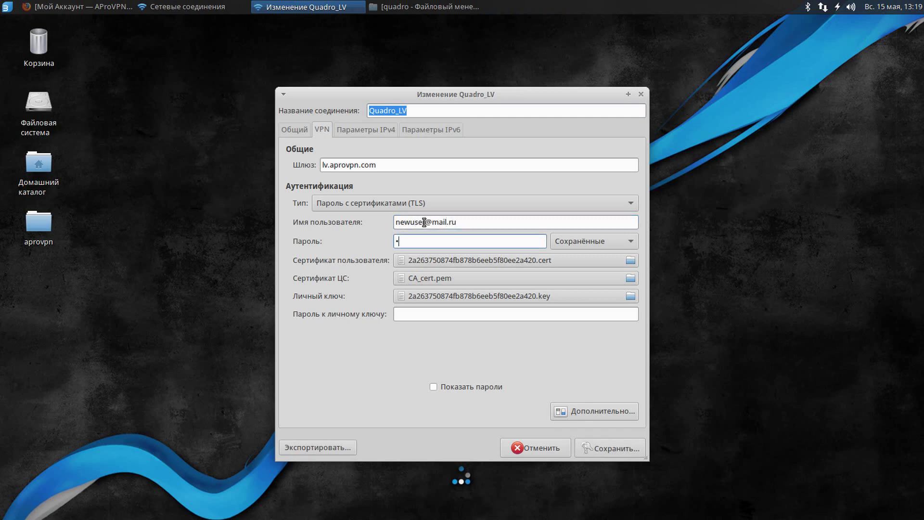
{"action": "left_click", "coordinate": [599, 449]}
{"action": "left_click", "coordinate": [549, 356]}
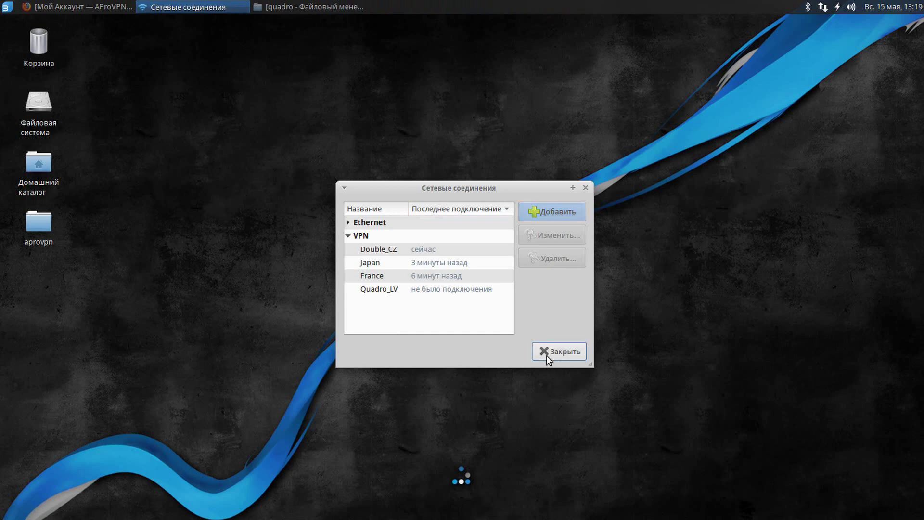
Connect to Quadro_LV from the tray's VPN Connections menu and return to Firefox.
{"action": "left_click", "coordinate": [823, 7]}
{"action": "mouse_move", "coordinate": [807, 62]}
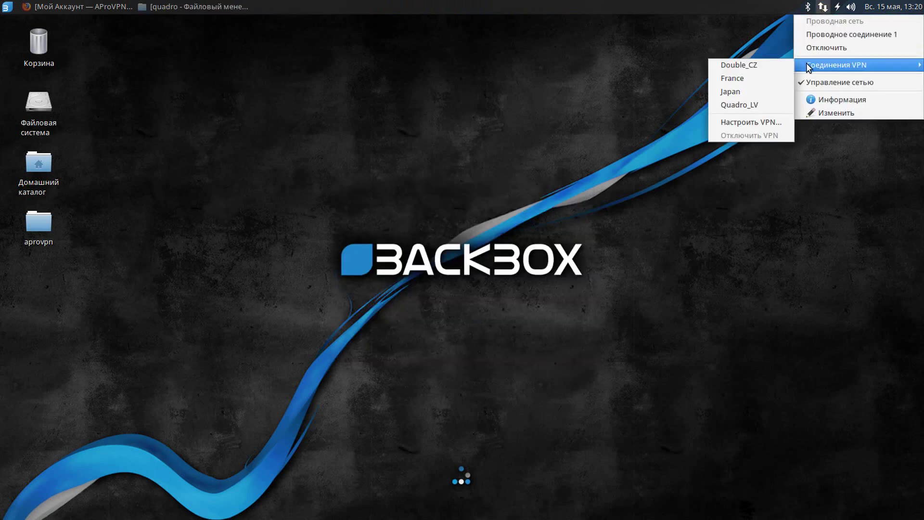
{"action": "left_click", "coordinate": [761, 102]}
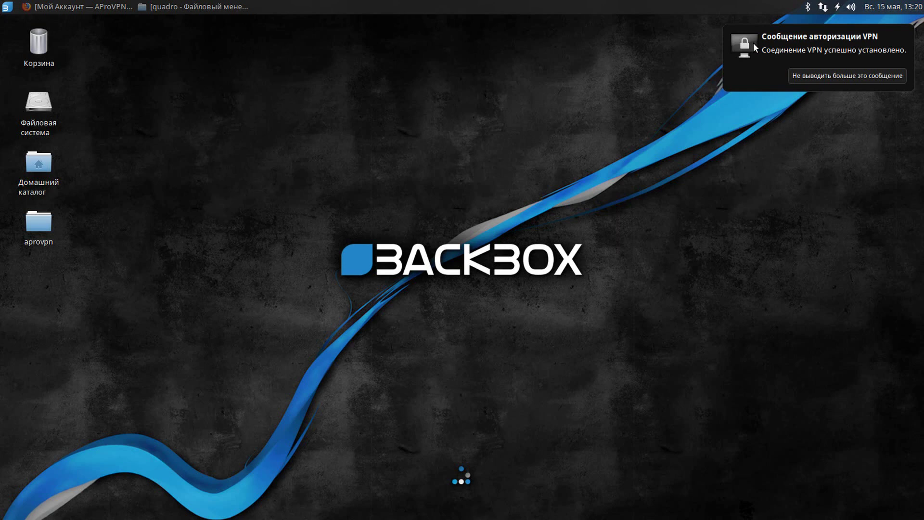
{"action": "left_click", "coordinate": [60, 6]}
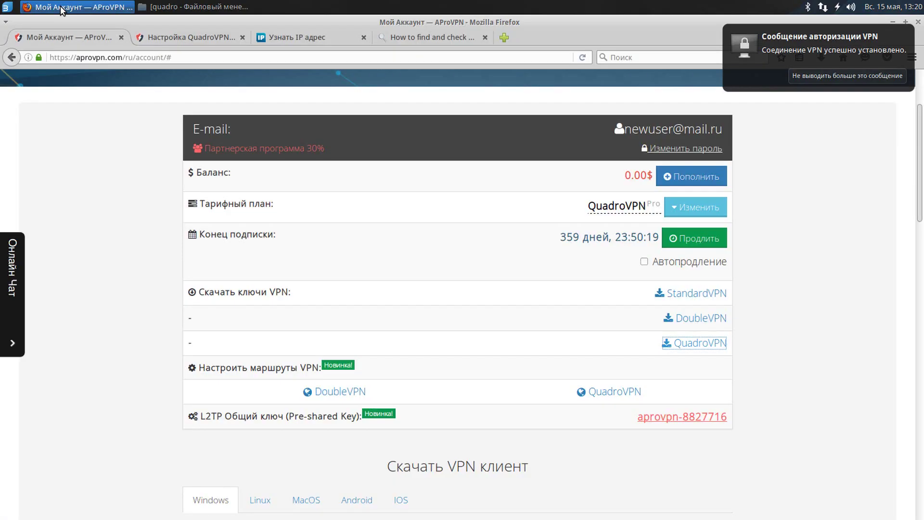
Reload 2ip.ru and confirm the new location Spain, Valencia.
{"action": "left_click", "coordinate": [190, 37]}
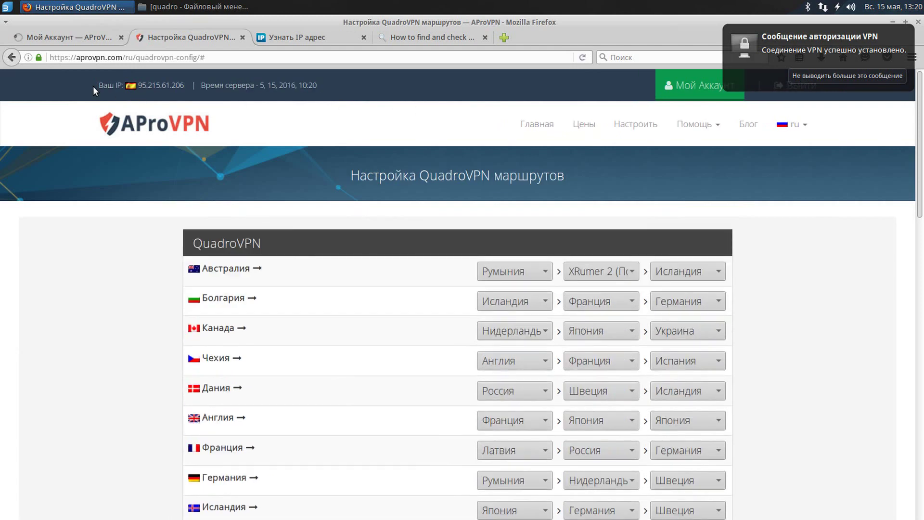
{"action": "left_click", "coordinate": [308, 38]}
{"action": "left_click", "coordinate": [583, 57]}
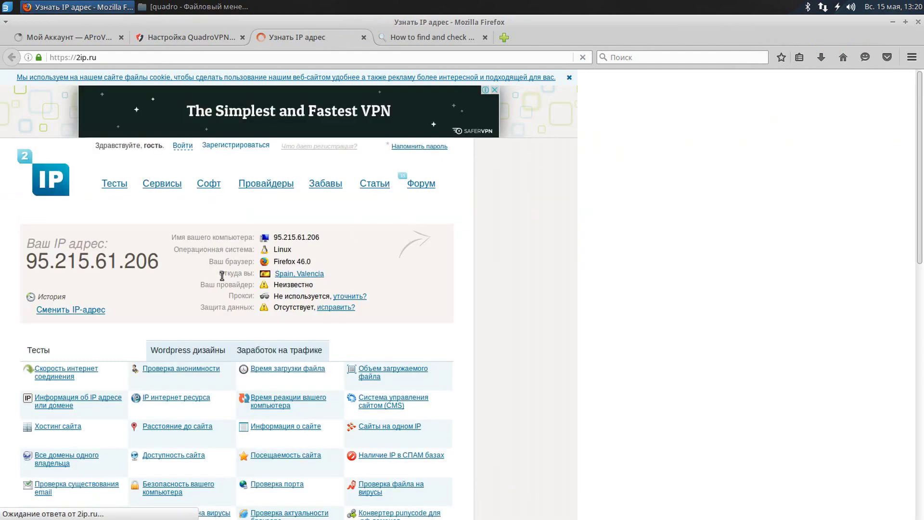
{"action": "left_click_drag", "start_coordinate": [220, 272], "coordinate": [345, 281]}
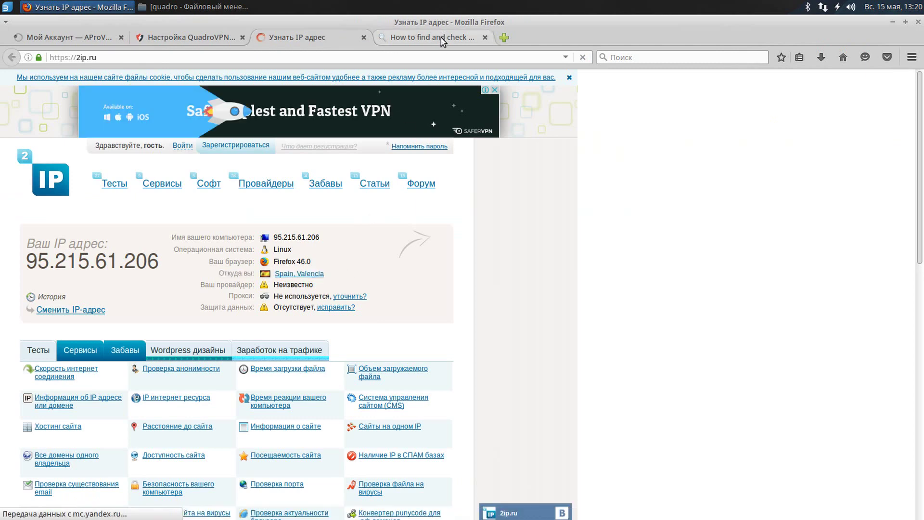
Reload whoer.net and confirm IP 95.215.61.206 in Spain (ES), Valencia.
{"action": "left_click", "coordinate": [388, 37]}
{"action": "left_click", "coordinate": [583, 57]}
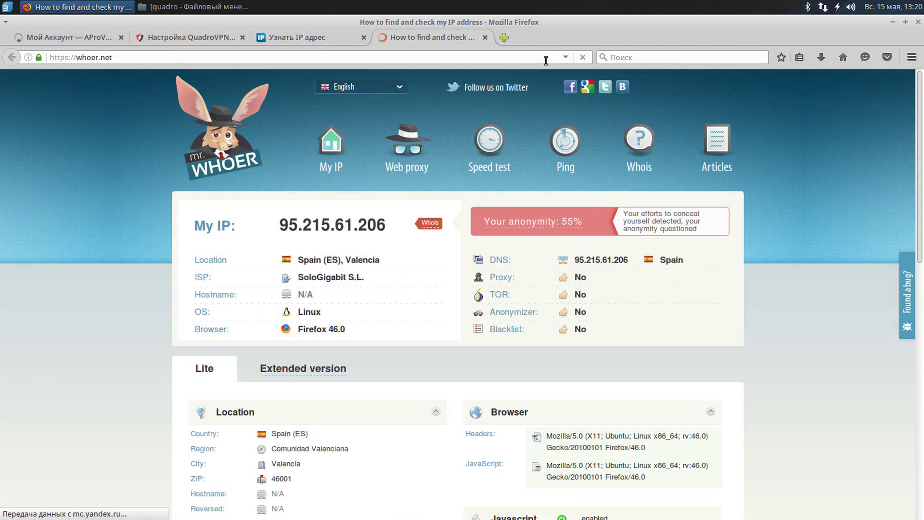
{"action": "left_click_drag", "start_coordinate": [195, 225], "coordinate": [386, 225]}
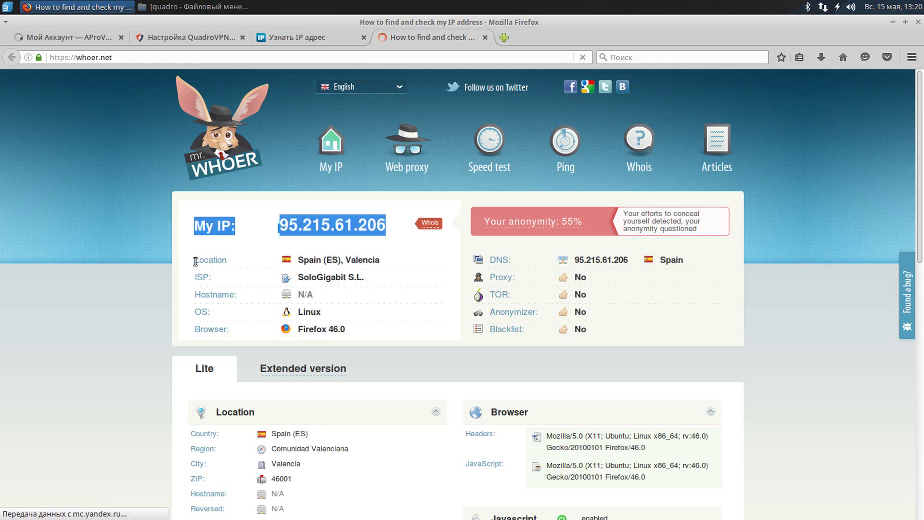
{"action": "left_click_drag", "start_coordinate": [195, 260], "coordinate": [389, 266]}
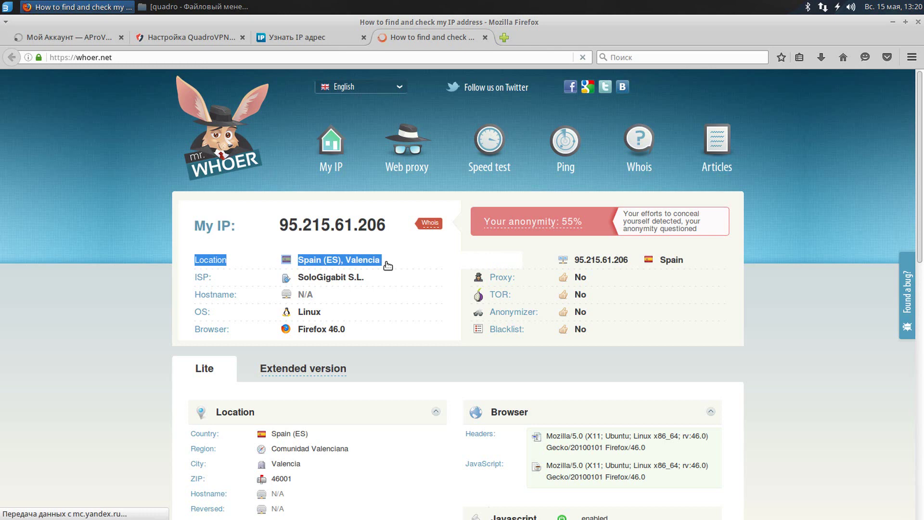
Set the Латвия route's first and second hops to Англия and Исландия.
{"action": "left_click", "coordinate": [185, 37]}
{"action": "scroll", "coordinate": [346, 188], "scroll_direction": "down", "scroll_amount": 3}
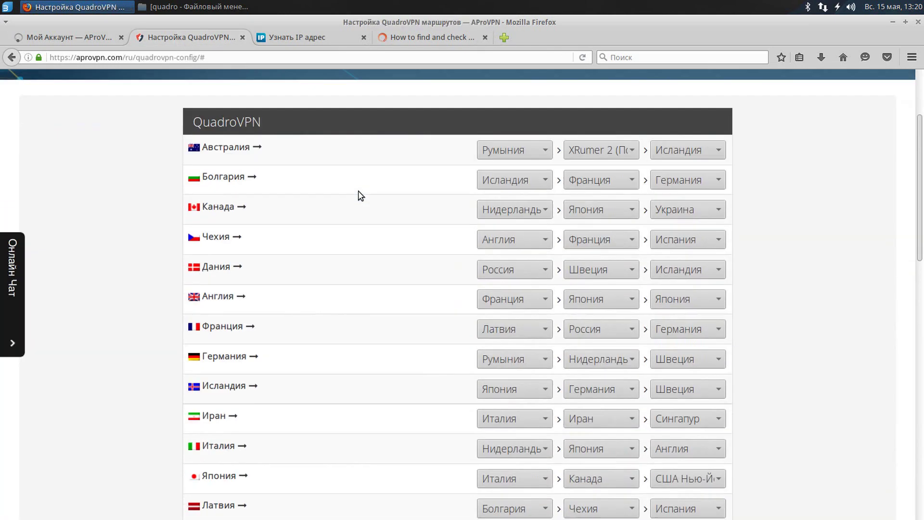
{"action": "scroll", "coordinate": [358, 196], "scroll_direction": "down", "scroll_amount": 5}
{"action": "double_click", "coordinate": [214, 284]}
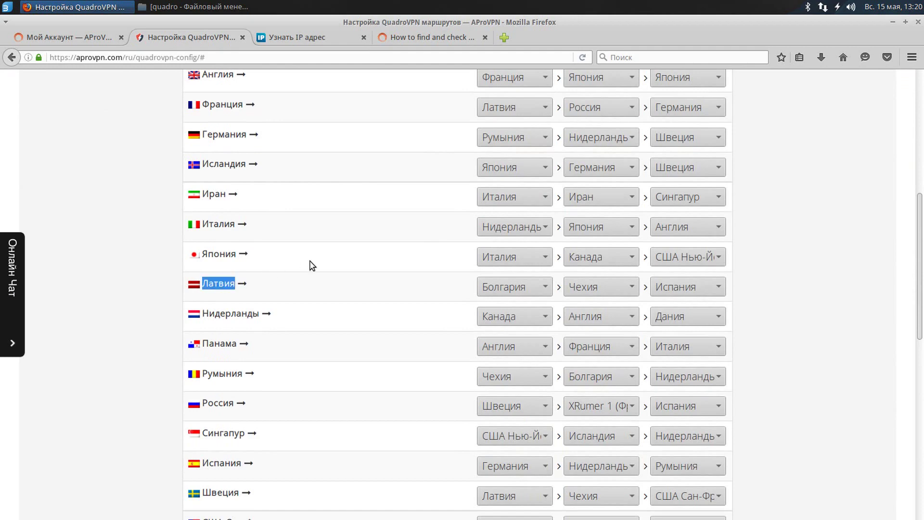
{"action": "left_click", "coordinate": [508, 290]}
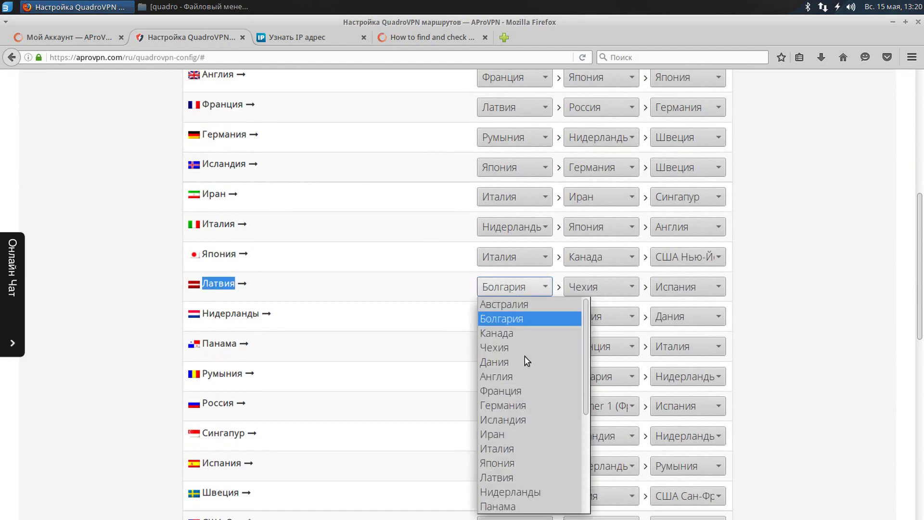
{"action": "left_click", "coordinate": [523, 379]}
{"action": "left_click", "coordinate": [603, 290]}
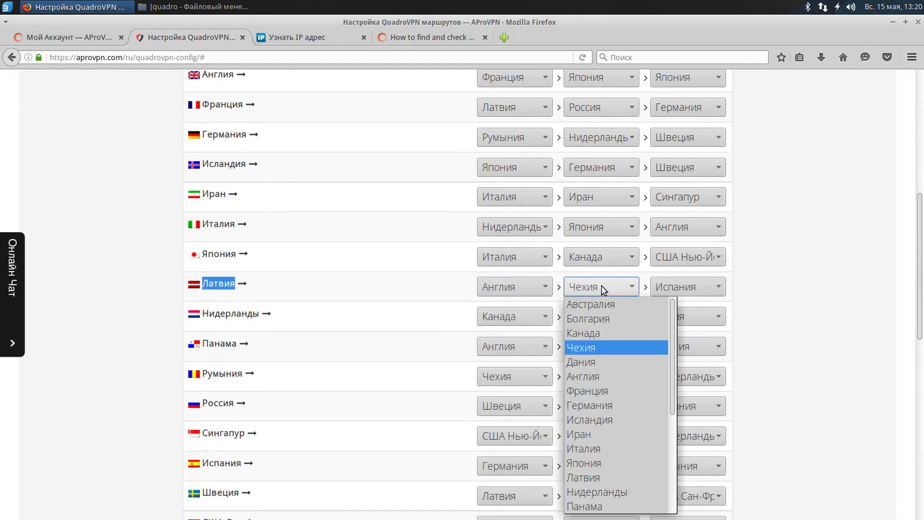
{"action": "left_click", "coordinate": [608, 419]}
{"action": "left_click", "coordinate": [683, 288]}
{"action": "left_click", "coordinate": [683, 288]}
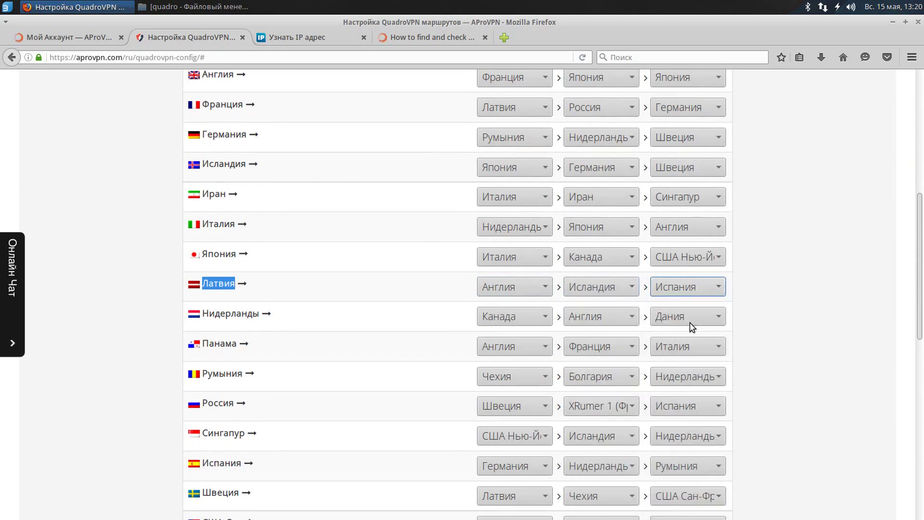
Make США Сан-Франциско the third hop and save the QuadroVPN route settings.
{"action": "scroll", "coordinate": [689, 289], "scroll_direction": "down", "scroll_amount": 4}
{"action": "left_click", "coordinate": [677, 176]}
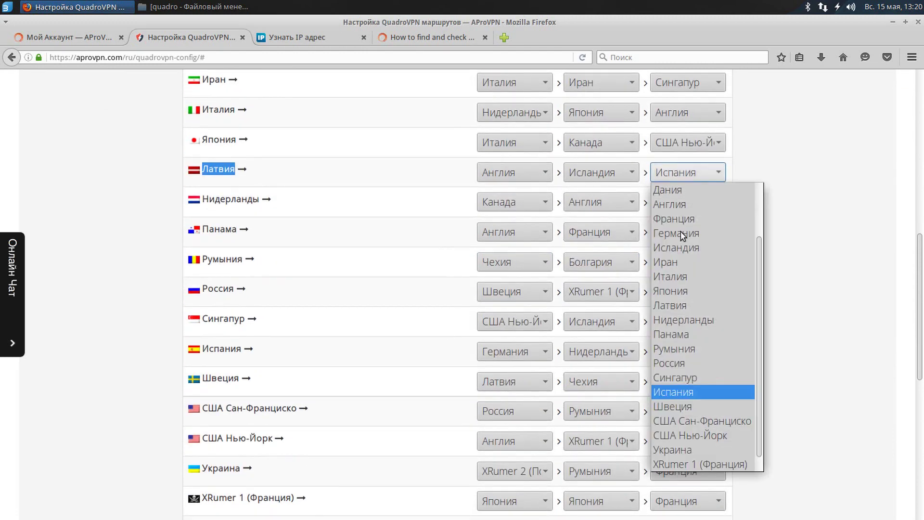
{"action": "scroll", "coordinate": [696, 328], "scroll_direction": "down", "scroll_amount": 1}
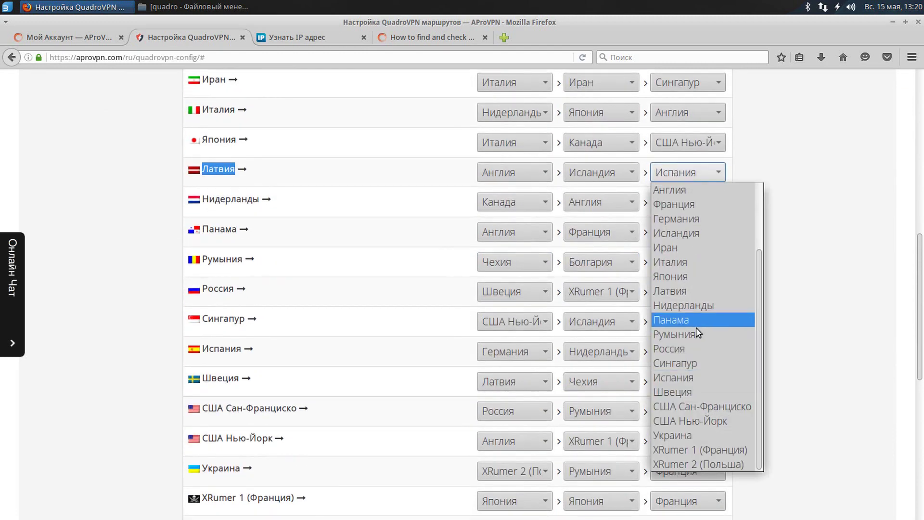
{"action": "left_click", "coordinate": [706, 407]}
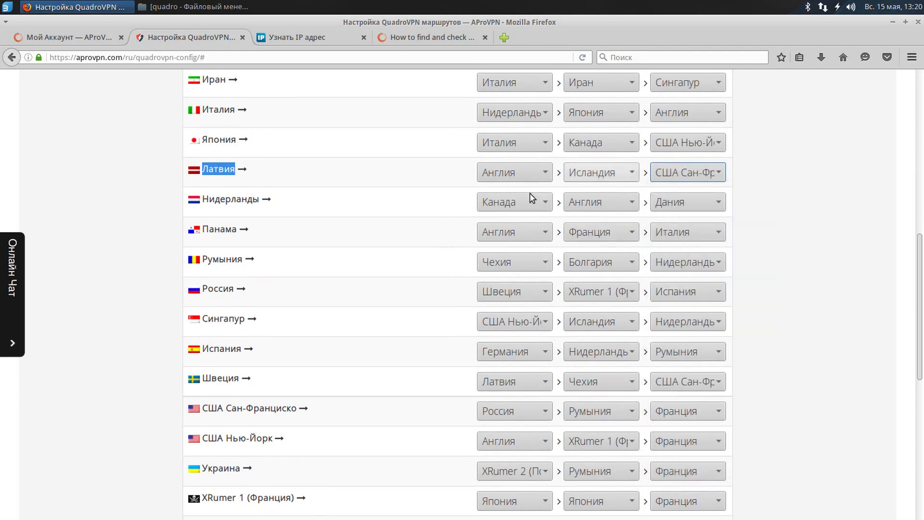
{"action": "scroll", "coordinate": [531, 197], "scroll_direction": "down", "scroll_amount": 10}
{"action": "left_click", "coordinate": [442, 354]}
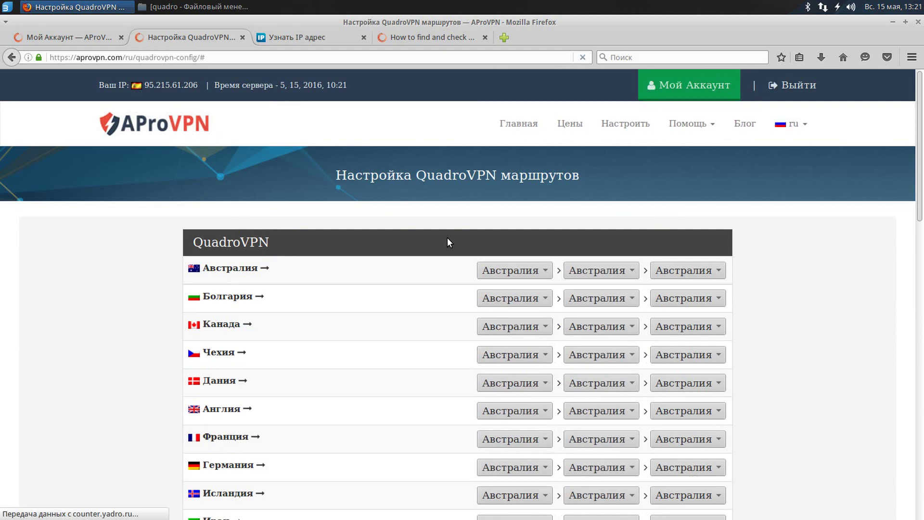
Connect Quadro_LV via the tray's Соединения VPN menu and reload to see IP 159.203.252.24.
{"action": "left_click", "coordinate": [822, 7]}
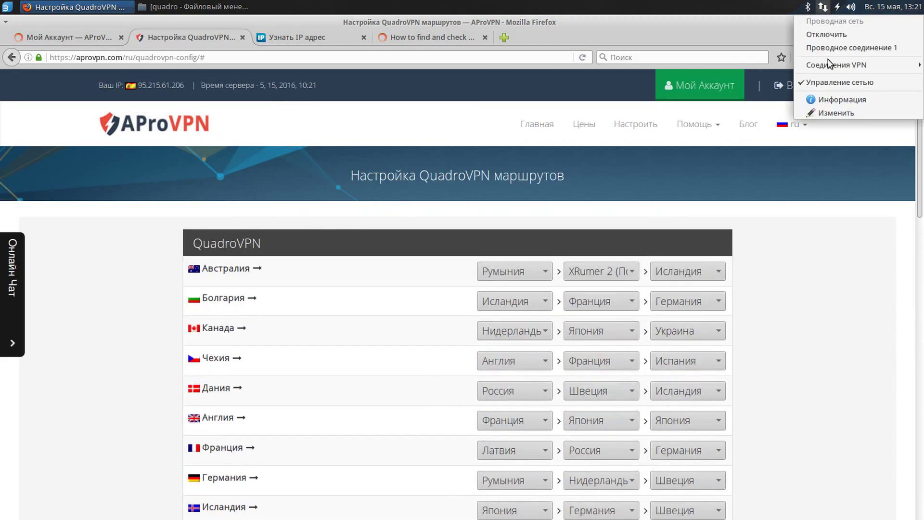
{"action": "mouse_move", "coordinate": [818, 64]}
{"action": "left_click", "coordinate": [739, 105]}
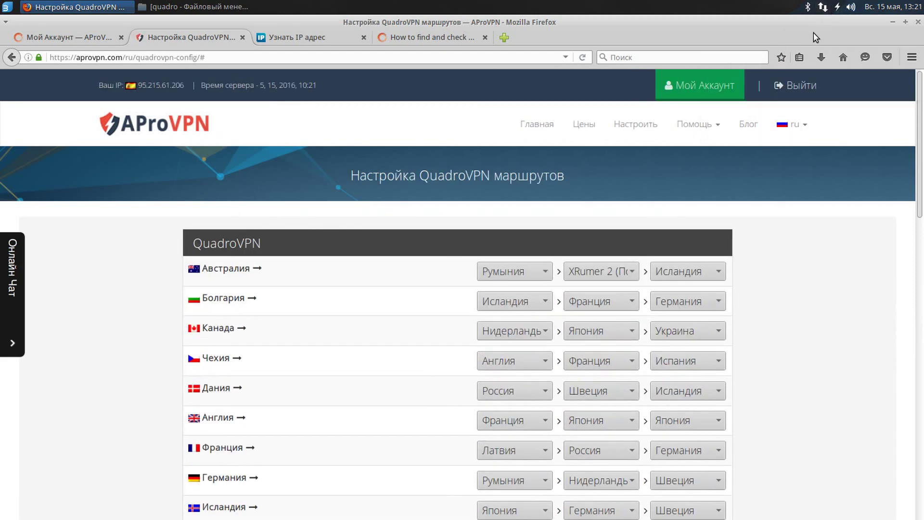
{"action": "left_click", "coordinate": [822, 7]}
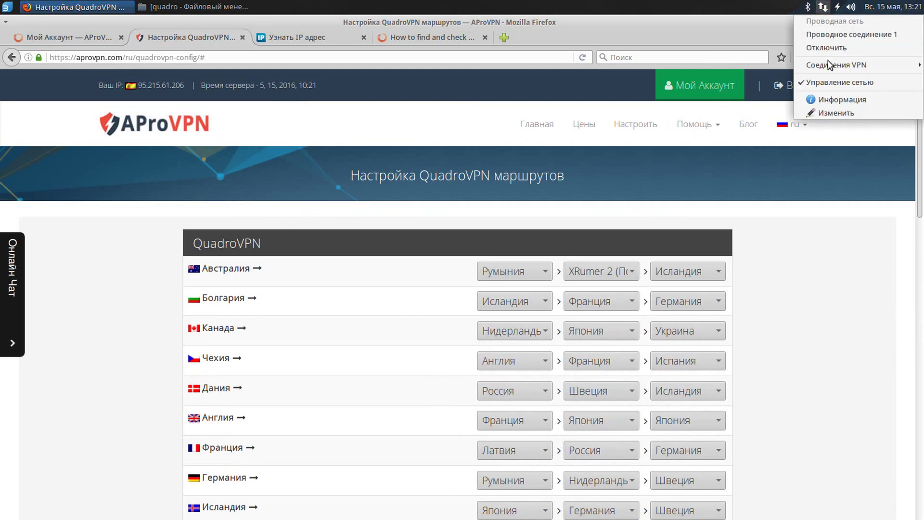
{"action": "mouse_move", "coordinate": [815, 64]}
{"action": "left_click", "coordinate": [759, 105]}
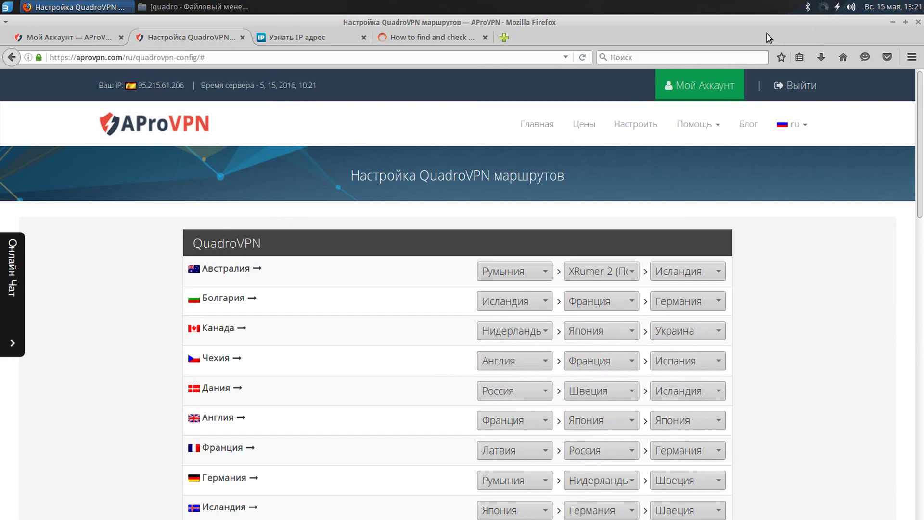
{"action": "left_click", "coordinate": [582, 57]}
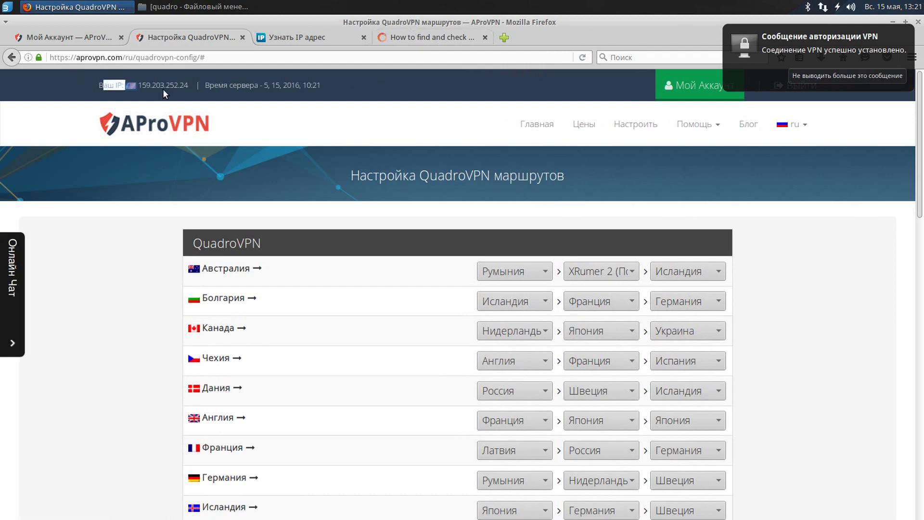
Reload 2ip.ru and check the location line for the new IP.
{"action": "left_click", "coordinate": [301, 34]}
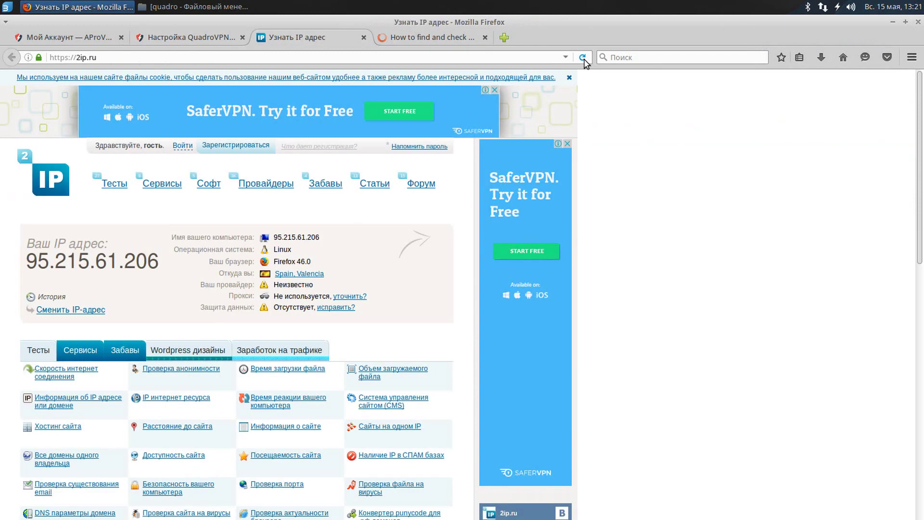
{"action": "left_click", "coordinate": [584, 59]}
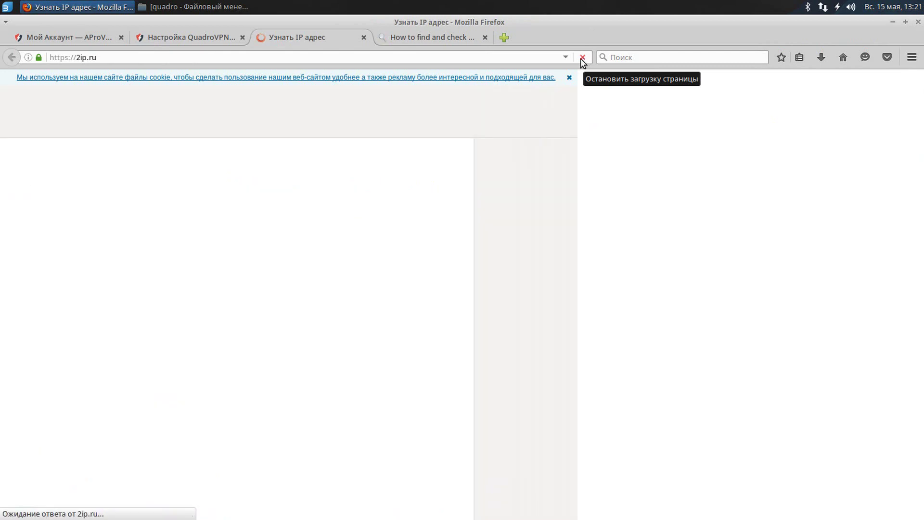
{"action": "left_click_drag", "start_coordinate": [220, 273], "coordinate": [373, 275]}
Confirm 159.203.252.24 in San Francisco on whoer.net and view its 55% anonymity problem list.
{"action": "left_click", "coordinate": [393, 38]}
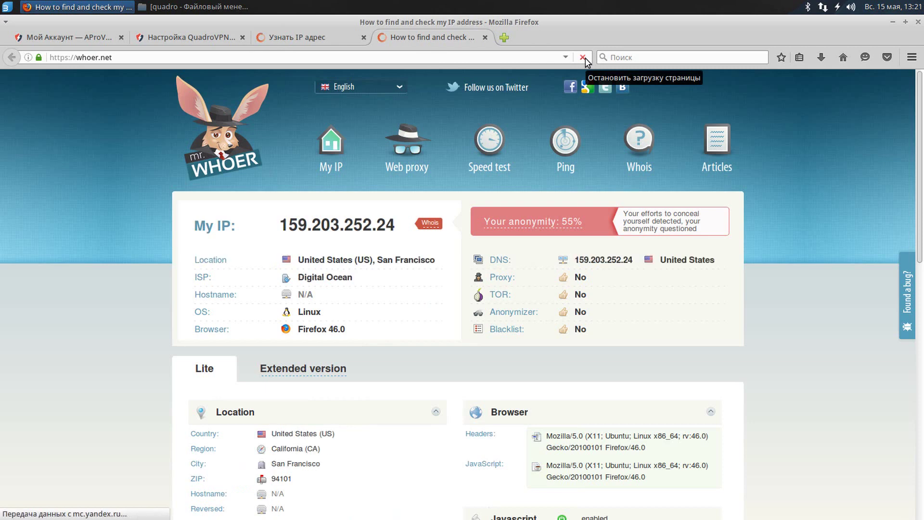
{"action": "left_click_drag", "start_coordinate": [244, 216], "coordinate": [395, 216]}
{"action": "left_click_drag", "start_coordinate": [204, 260], "coordinate": [392, 260]}
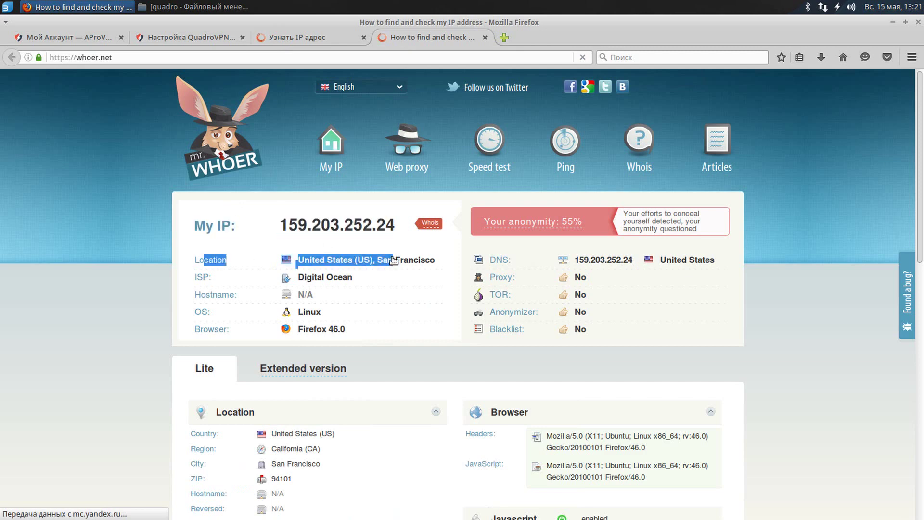
{"action": "left_click", "coordinate": [823, 218]}
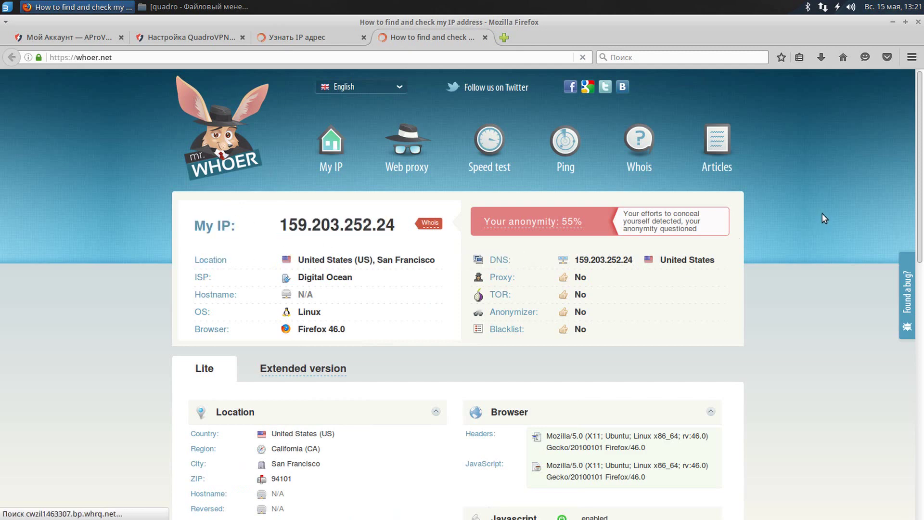
{"action": "left_click", "coordinate": [556, 229]}
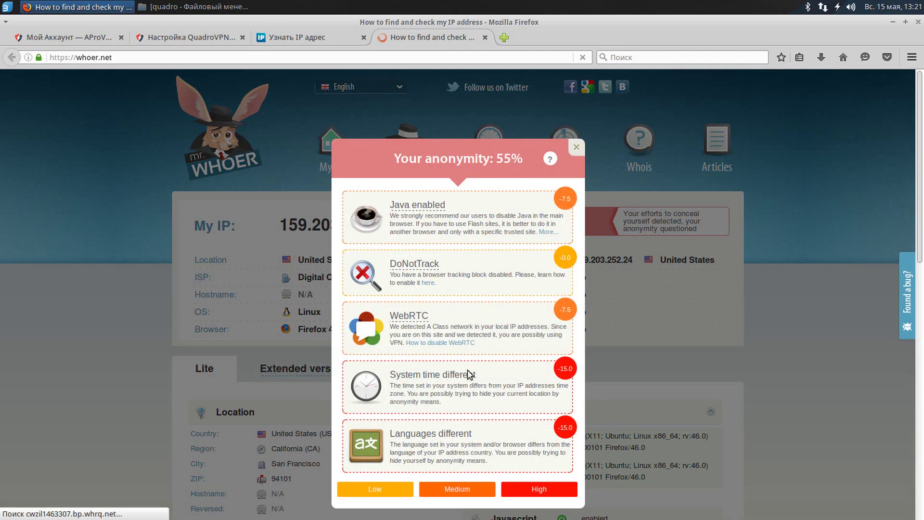
{"action": "left_click_drag", "start_coordinate": [470, 375], "coordinate": [395, 208]}
{"action": "left_click", "coordinate": [486, 217]}
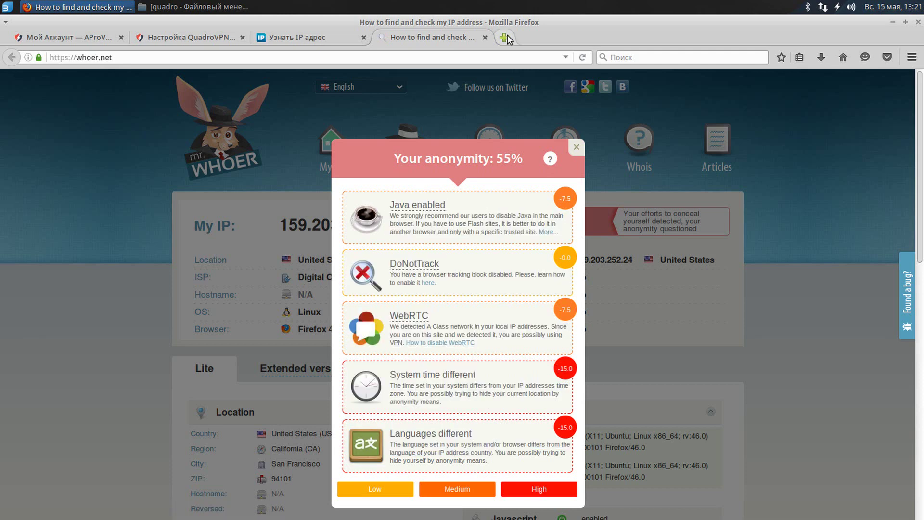
Highlight whoer.net's Java enabled warning and bring up Firefox's installed plugins list.
{"action": "double_click", "coordinate": [478, 207]}
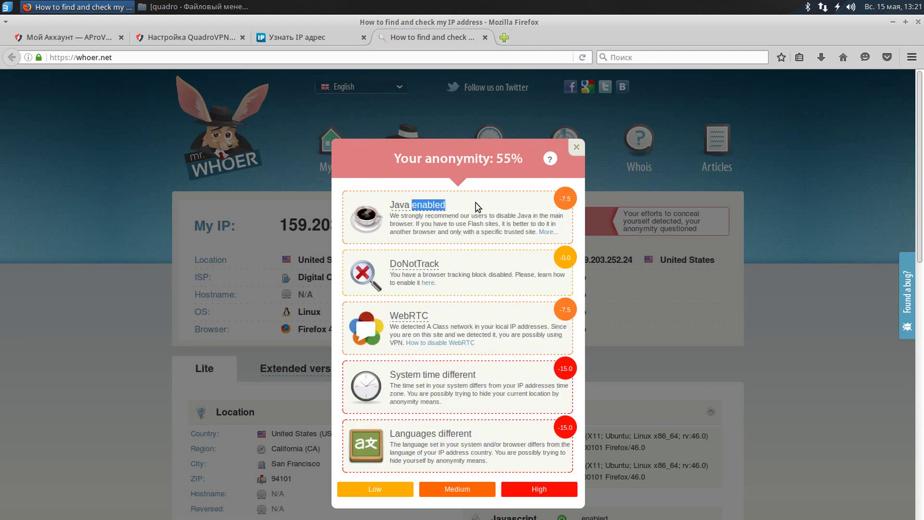
{"action": "triple_click", "coordinate": [476, 202]}
{"action": "left_click", "coordinate": [913, 57]}
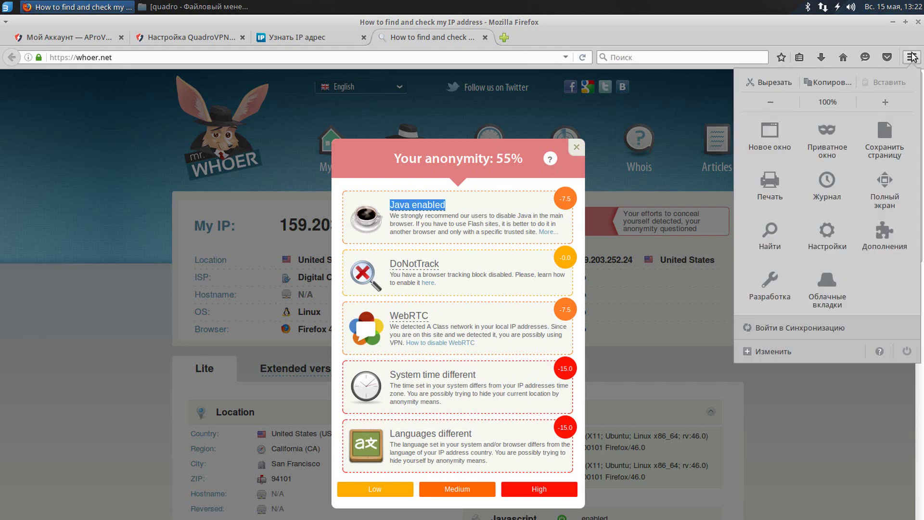
{"action": "left_click", "coordinate": [891, 230]}
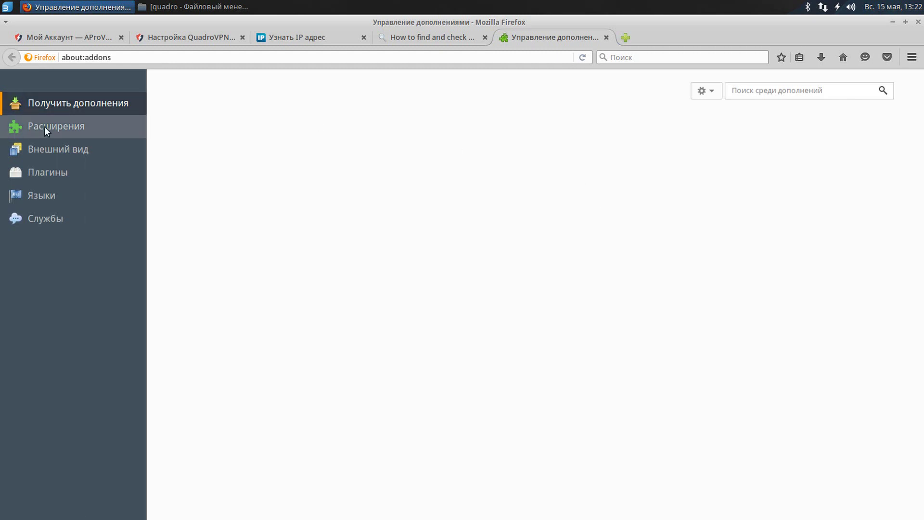
{"action": "left_click", "coordinate": [45, 126]}
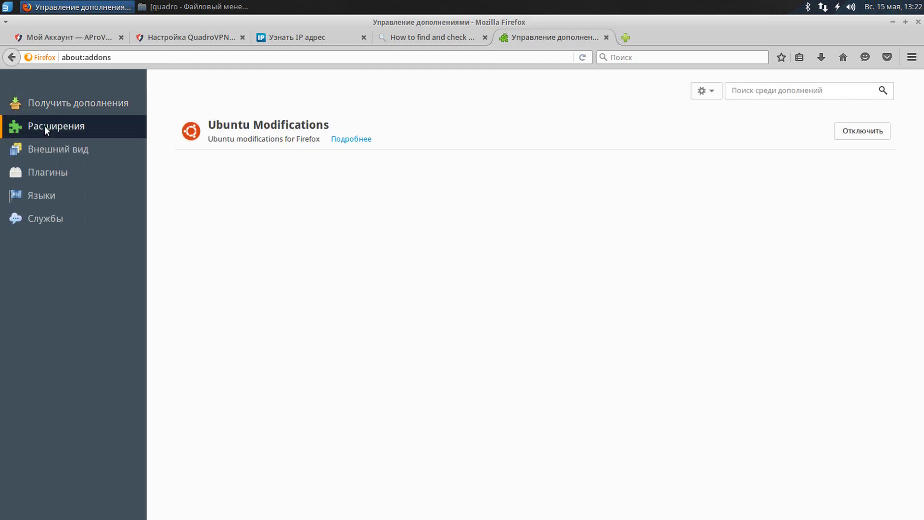
{"action": "left_click", "coordinate": [67, 149]}
{"action": "left_click", "coordinate": [64, 174]}
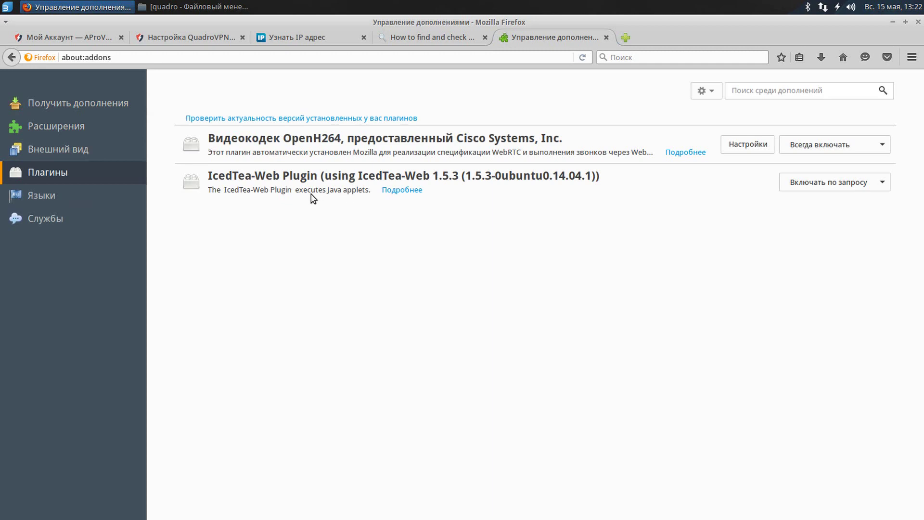
Set IcedTea-Web Plugin to 'Никогда не включать', close add-ons, and highlight the WebRTC warning.
{"action": "left_click", "coordinate": [797, 186]}
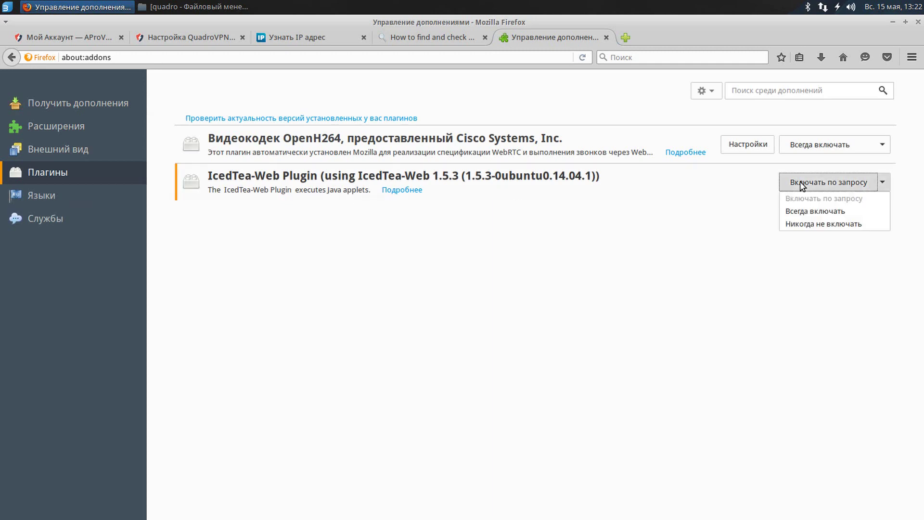
{"action": "left_click", "coordinate": [830, 225]}
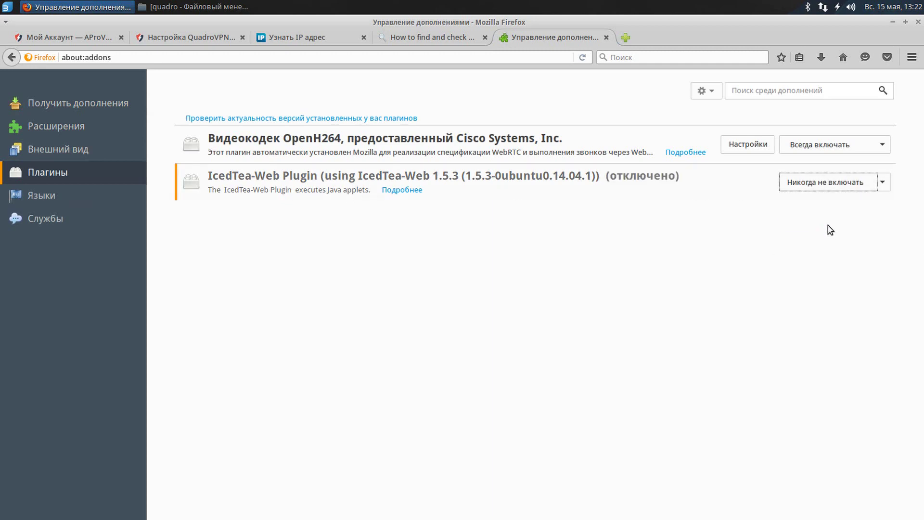
{"action": "left_click", "coordinate": [606, 37]}
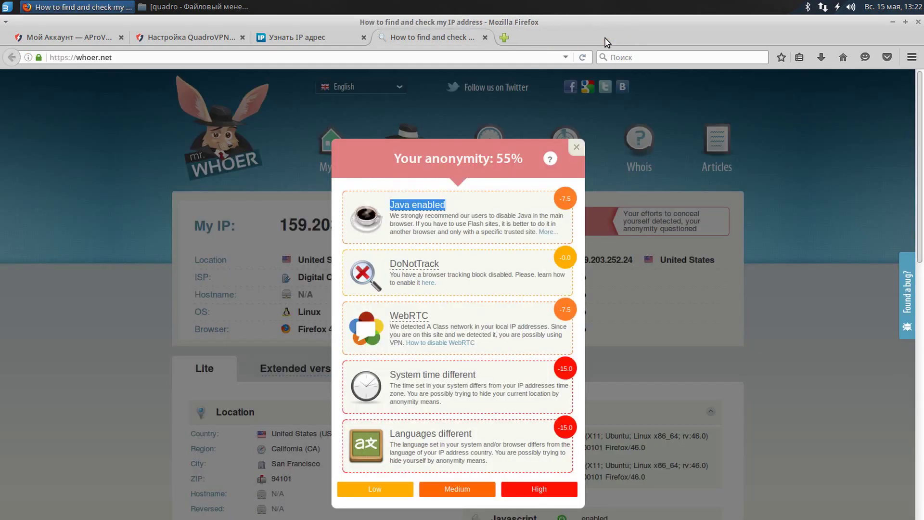
{"action": "double_click", "coordinate": [454, 316]}
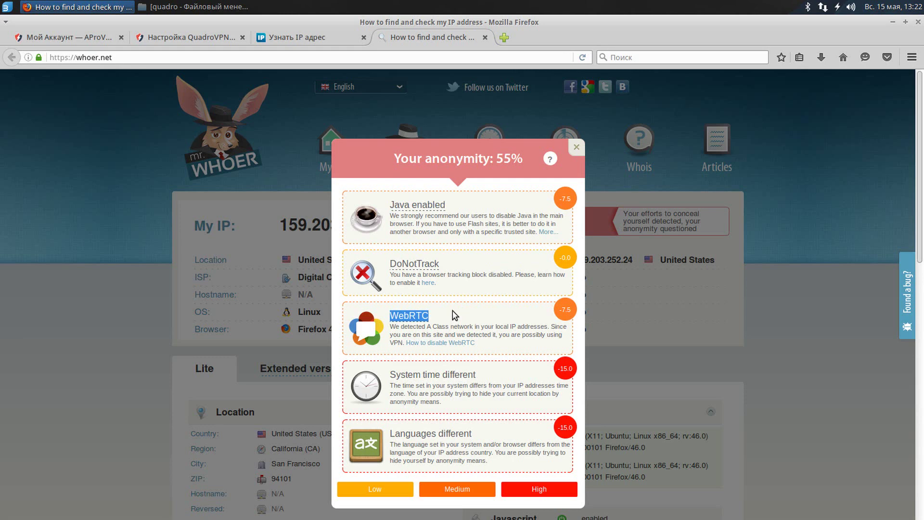
In about:config, switch media.peerconnection.enabled to false, then return to whoer.net.
{"action": "left_click", "coordinate": [508, 37]}
{"action": "type", "text": "abo"}
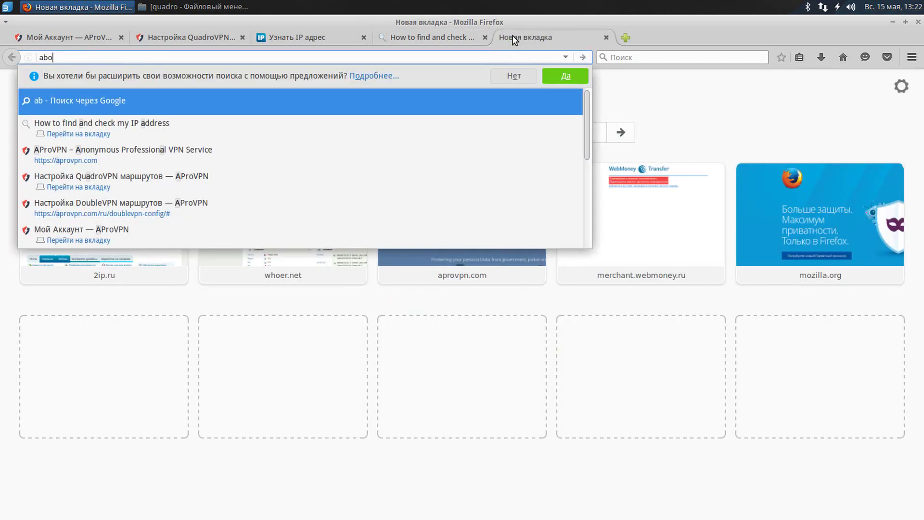
{"action": "type", "text": "ut:config"}
{"action": "key", "text": "Return"}
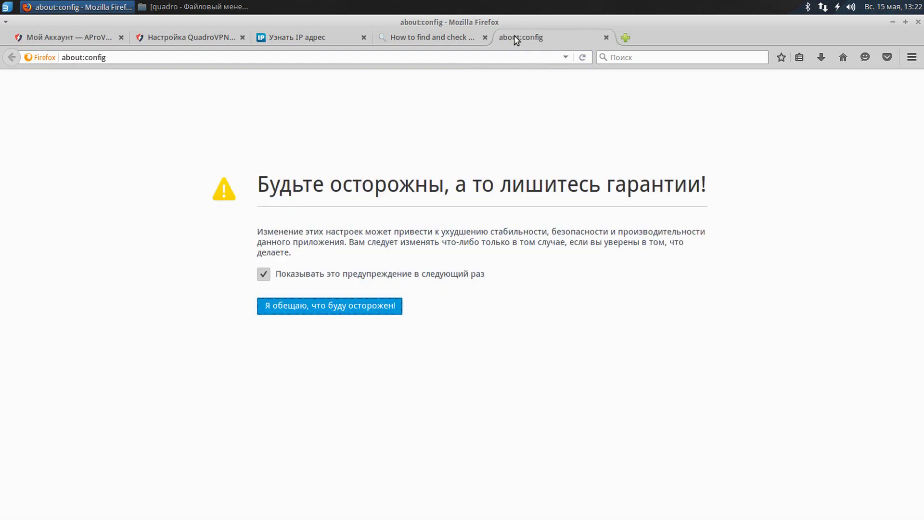
{"action": "left_click", "coordinate": [299, 308]}
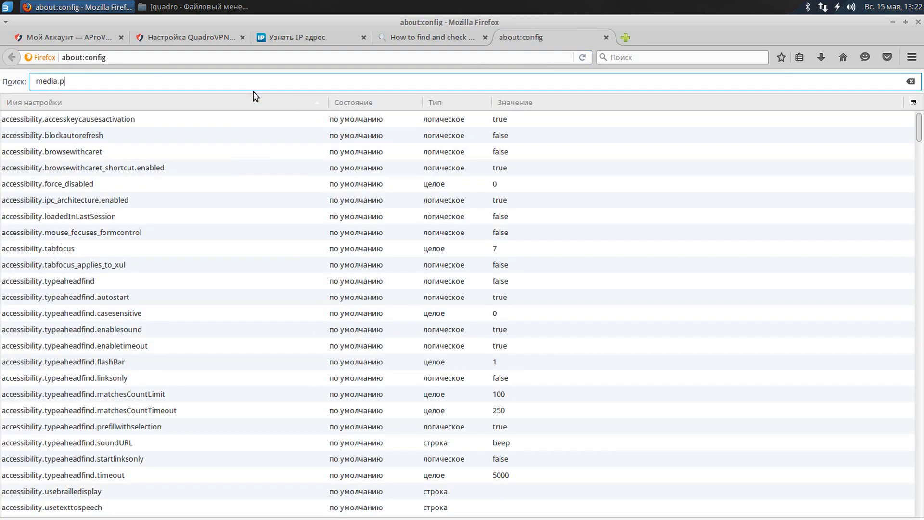
{"action": "type", "text": "media.peerconnection.en"}
{"action": "left_click", "coordinate": [8, 119]}
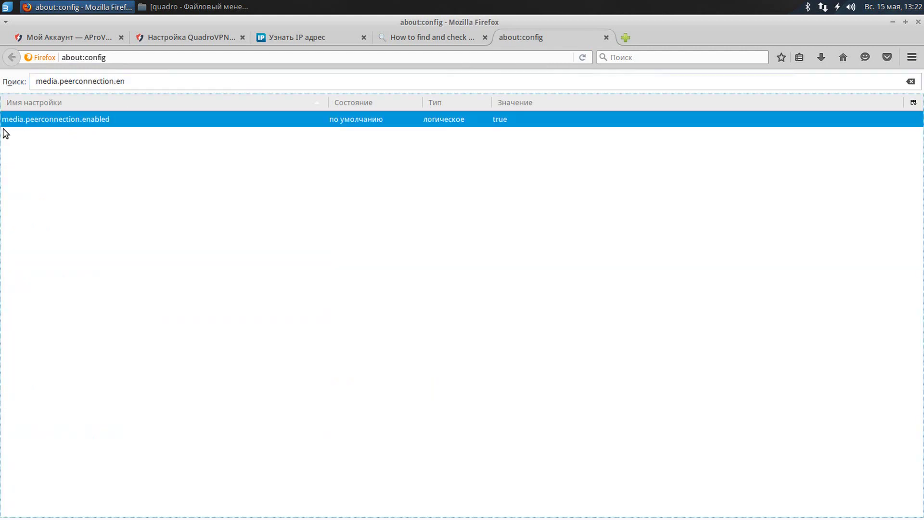
{"action": "double_click", "coordinate": [510, 118]}
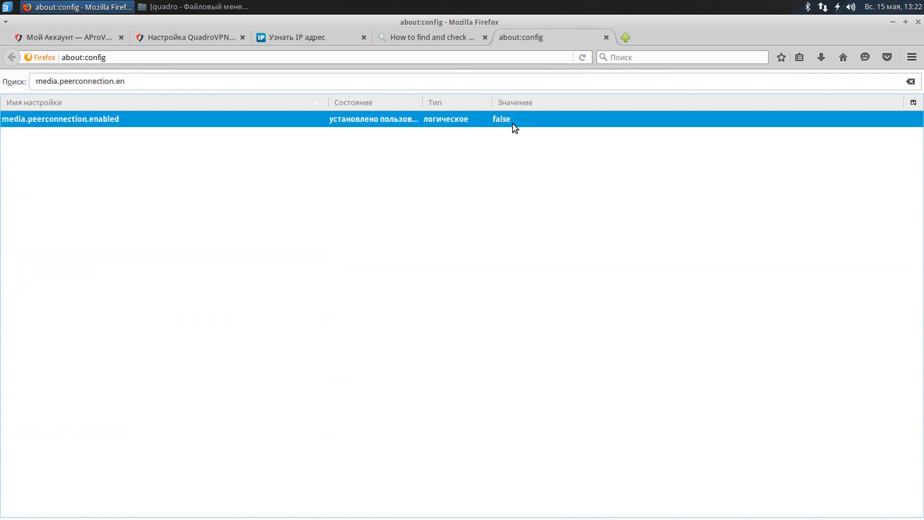
{"action": "left_click", "coordinate": [606, 38]}
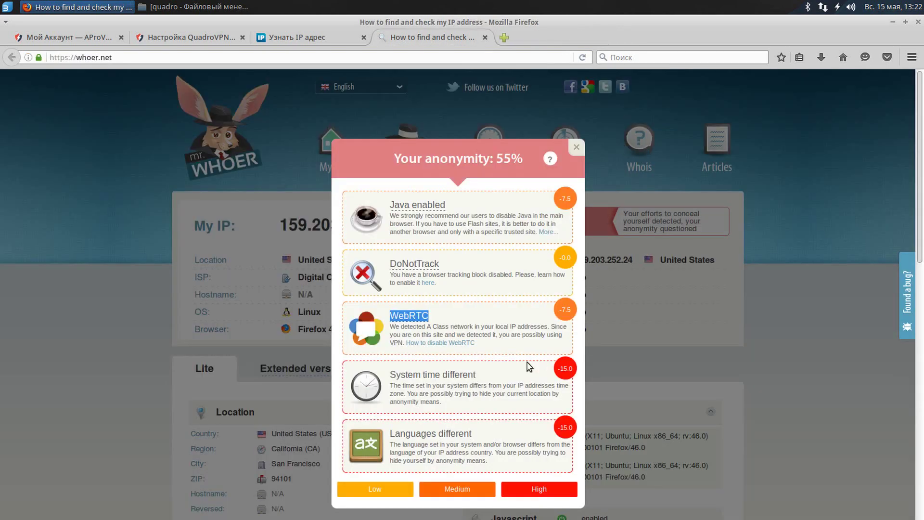
Highlight the system time warning and unlock the clock's date and time settings with the administrator password.
{"action": "triple_click", "coordinate": [506, 380]}
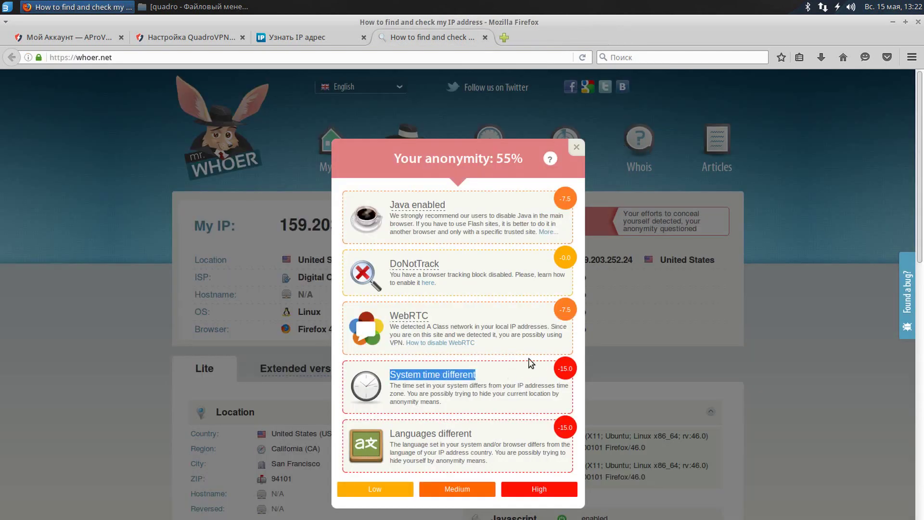
{"action": "left_click", "coordinate": [893, 7]}
{"action": "right_click", "coordinate": [883, 8]}
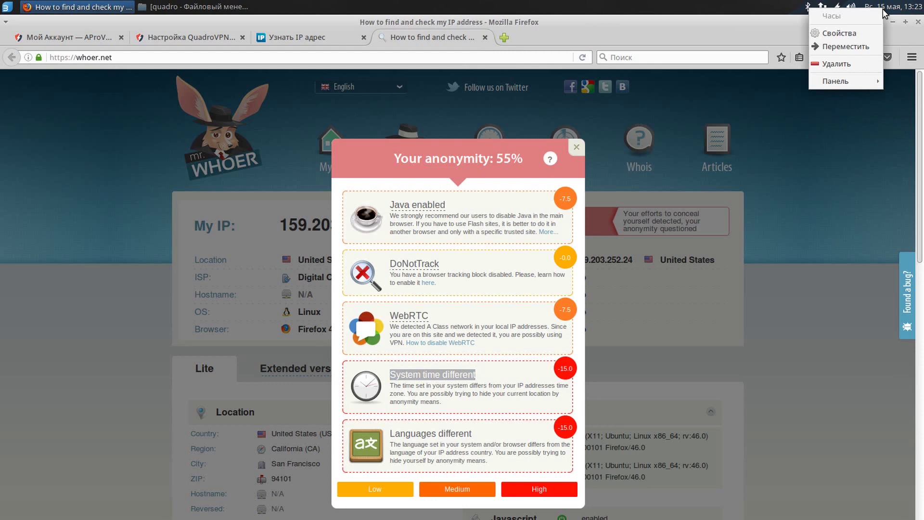
{"action": "left_click", "coordinate": [857, 32]}
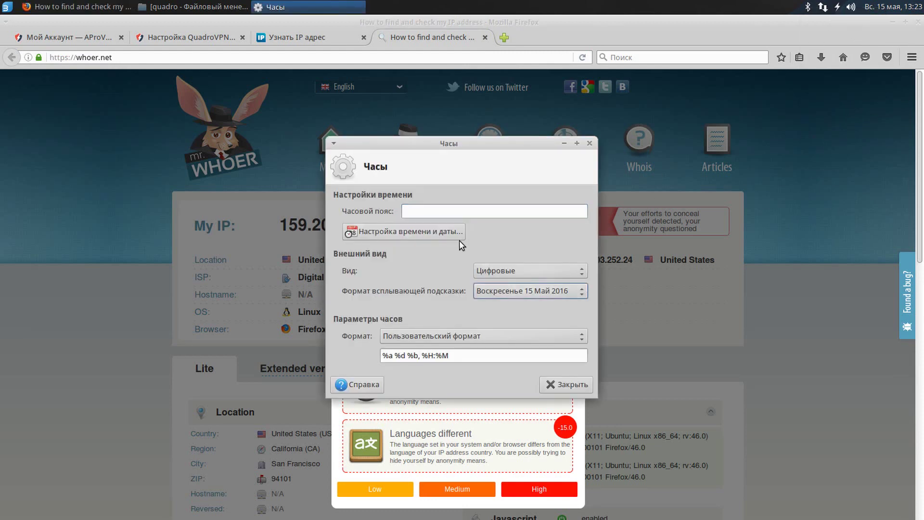
{"action": "left_click", "coordinate": [448, 231]}
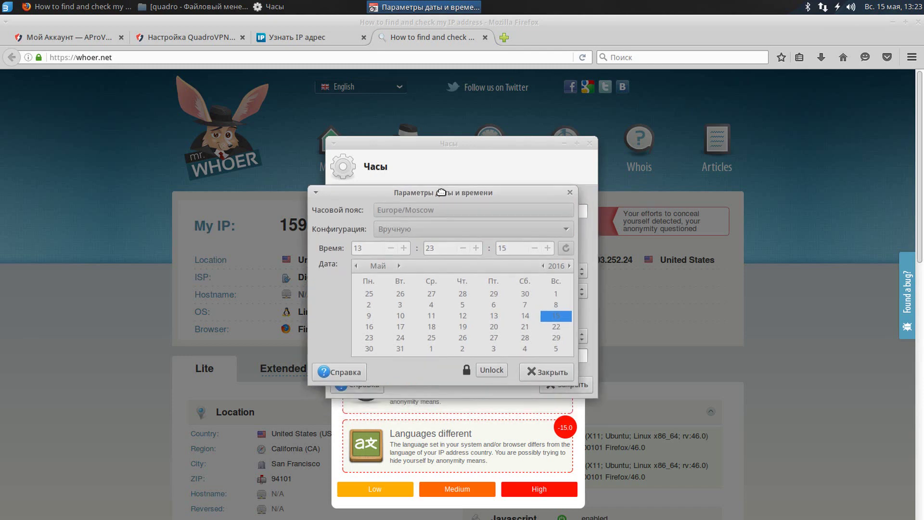
{"action": "left_click", "coordinate": [490, 366]}
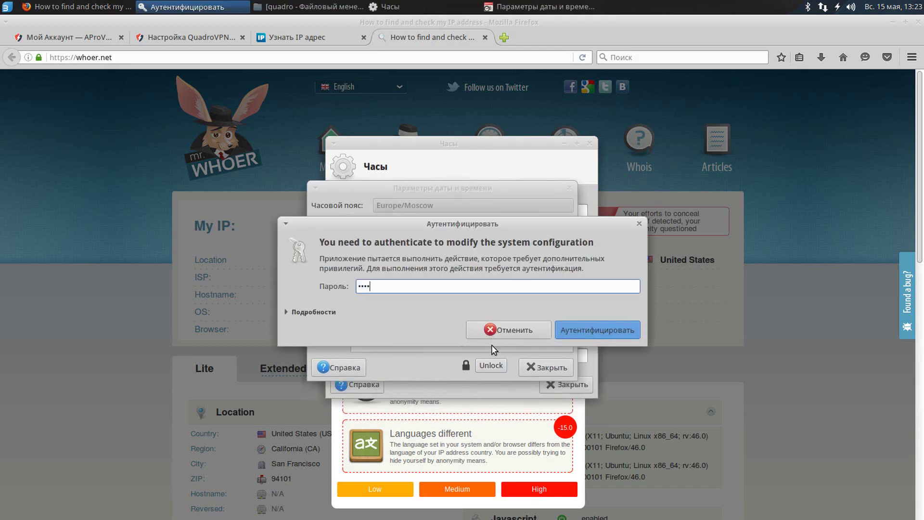
{"action": "left_click", "coordinate": [586, 330]}
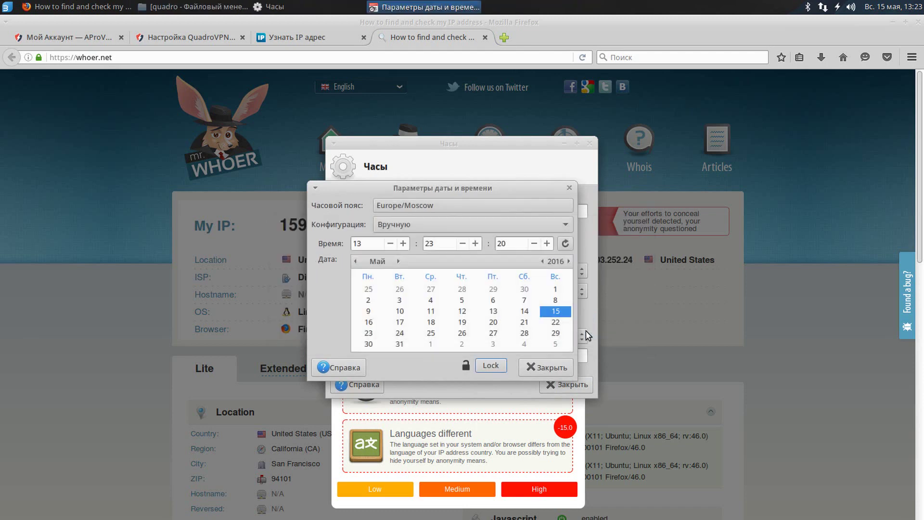
Pick America/Los_Angeles on the time zone map and close all clock dialogs.
{"action": "left_click", "coordinate": [433, 206]}
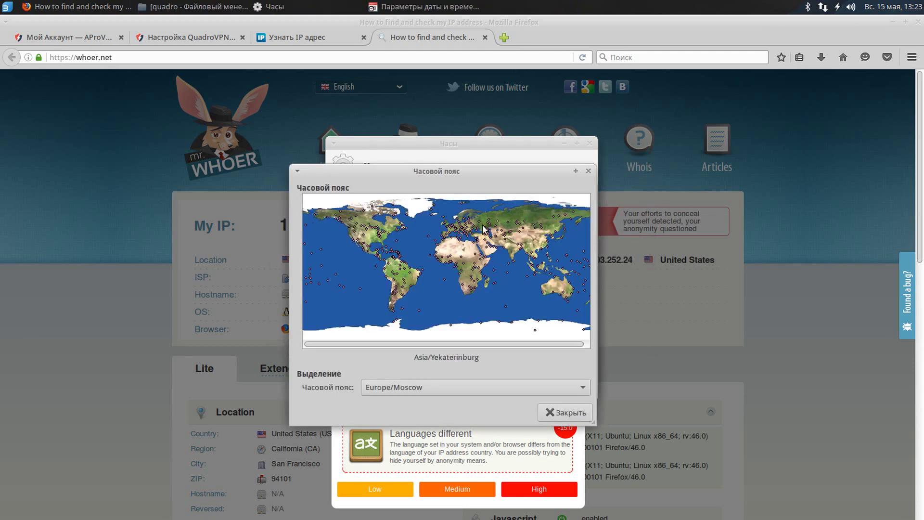
{"action": "left_click", "coordinate": [352, 238]}
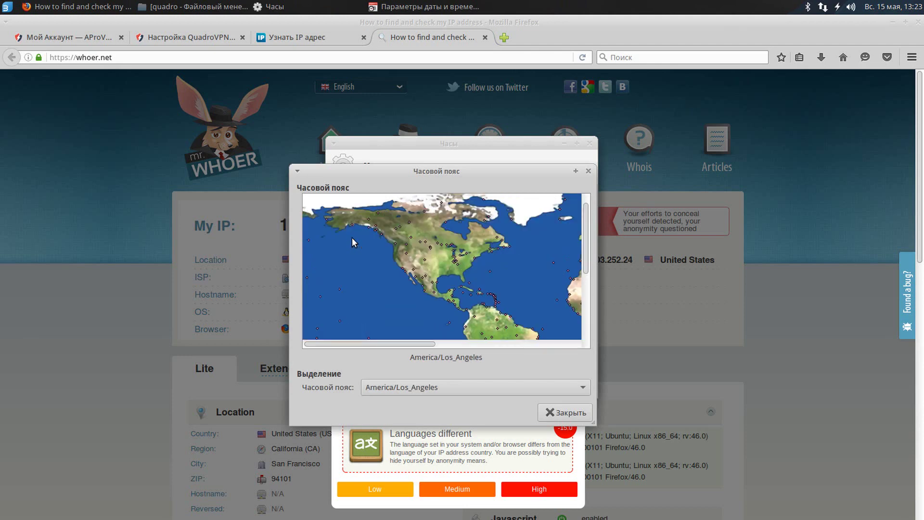
{"action": "left_click", "coordinate": [556, 412]}
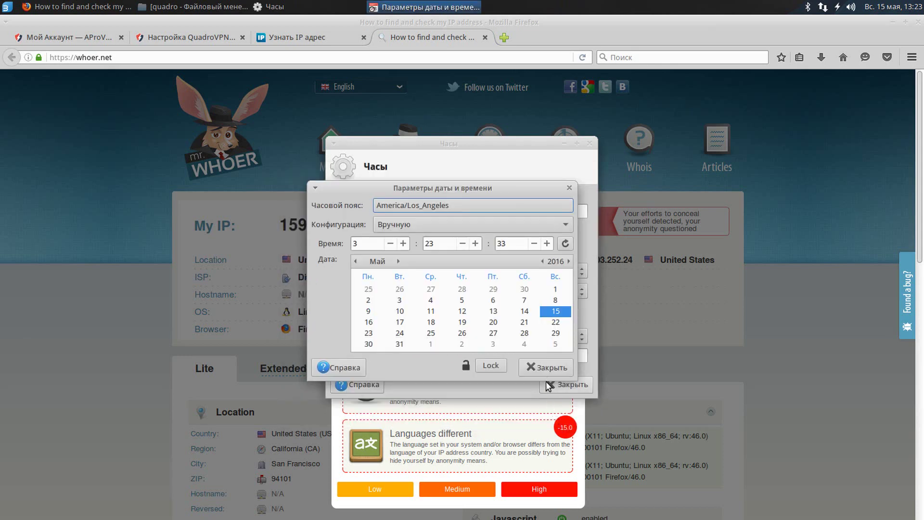
{"action": "left_click", "coordinate": [543, 366]}
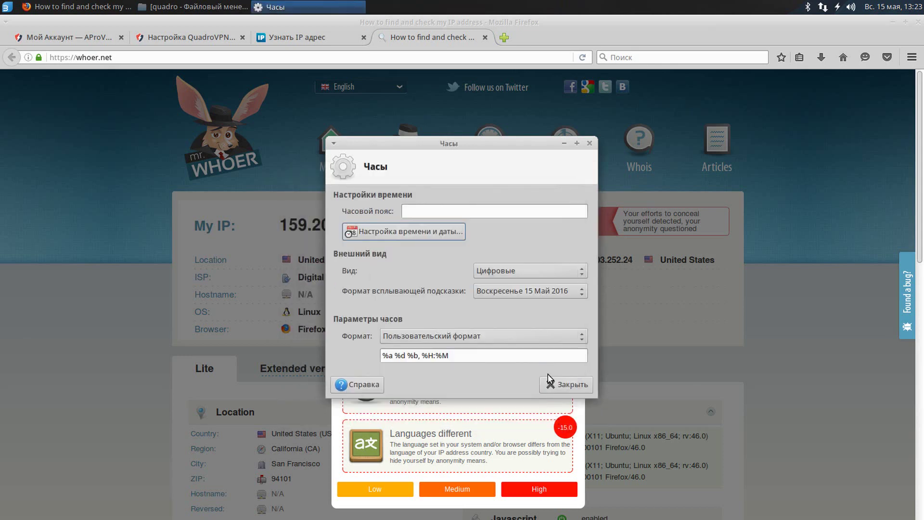
{"action": "left_click", "coordinate": [562, 387]}
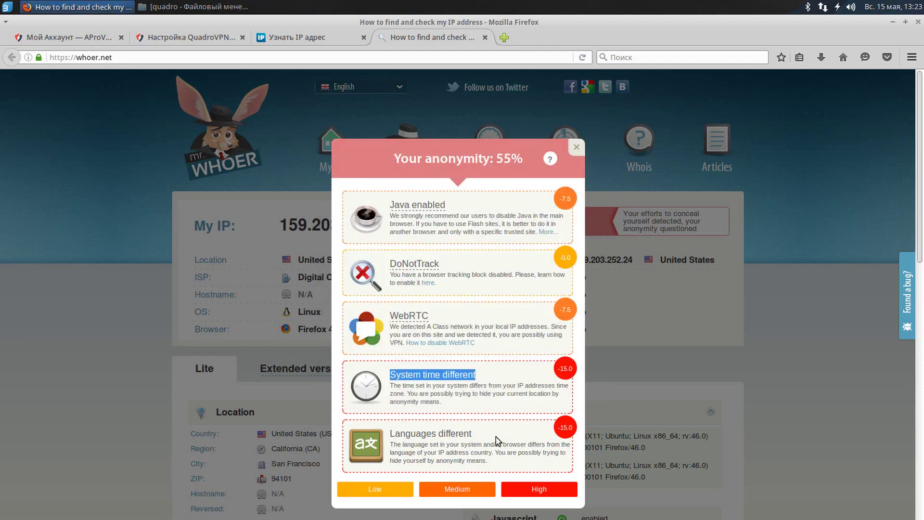
Remove [ru-ru] and Русский [ru] from page languages, leaving [en-us] and [en], then reload whoer.net.
{"action": "left_click_drag", "start_coordinate": [497, 441], "coordinate": [389, 433]}
{"action": "left_click", "coordinate": [912, 59]}
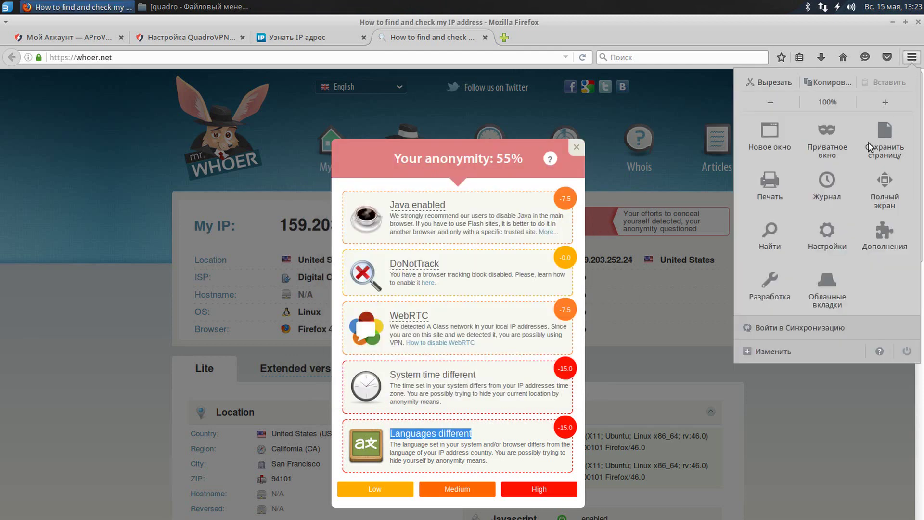
{"action": "left_click", "coordinate": [825, 232]}
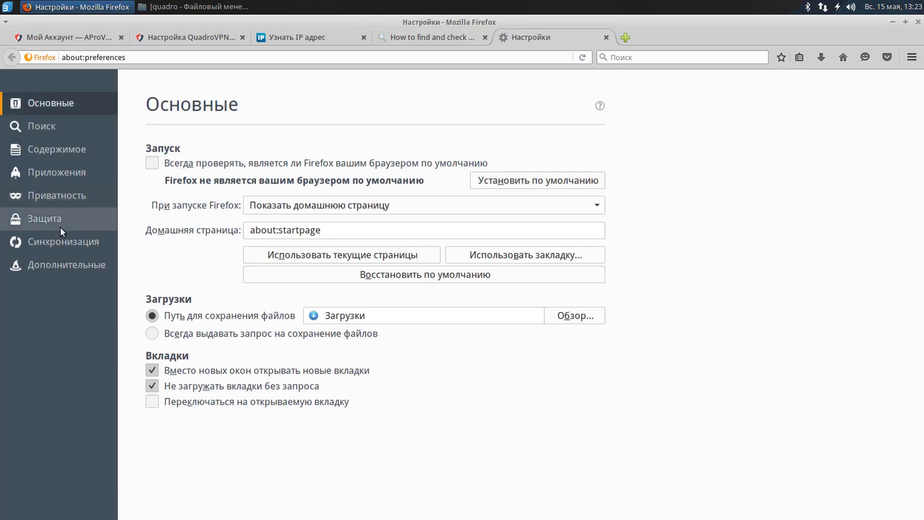
{"action": "left_click", "coordinate": [53, 150]}
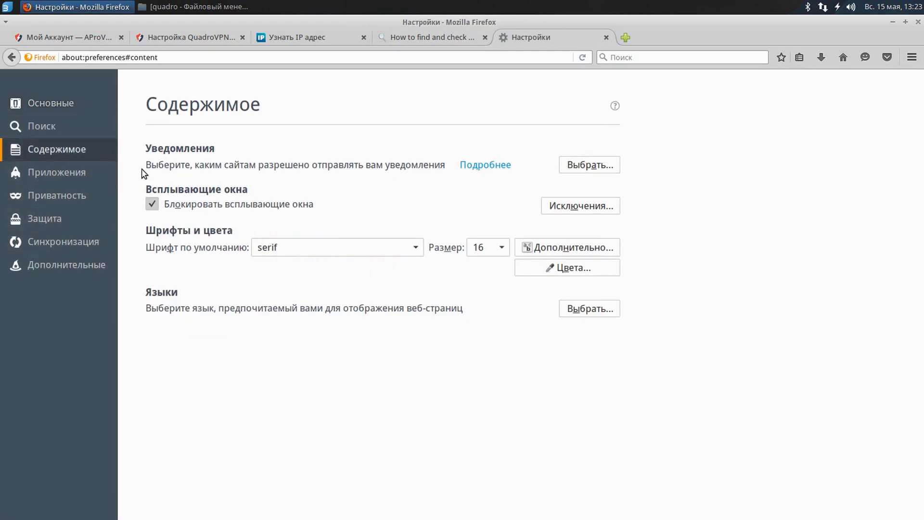
{"action": "left_click", "coordinate": [589, 315]}
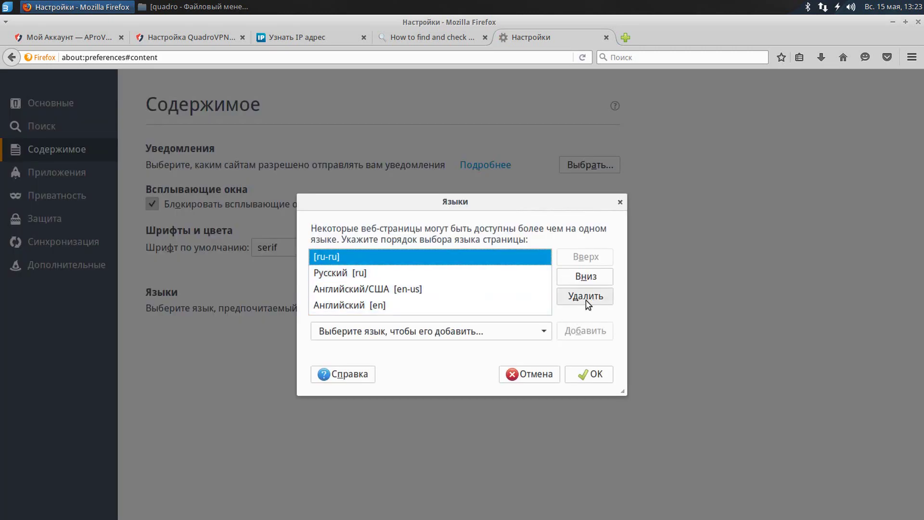
{"action": "left_click", "coordinate": [586, 301]}
{"action": "left_click", "coordinate": [586, 302]}
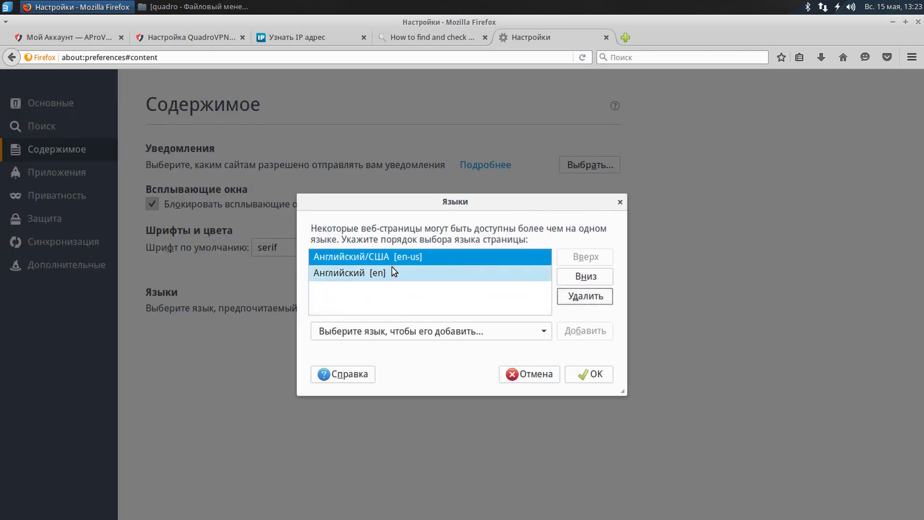
{"action": "left_click", "coordinate": [596, 371]}
{"action": "left_click", "coordinate": [606, 38]}
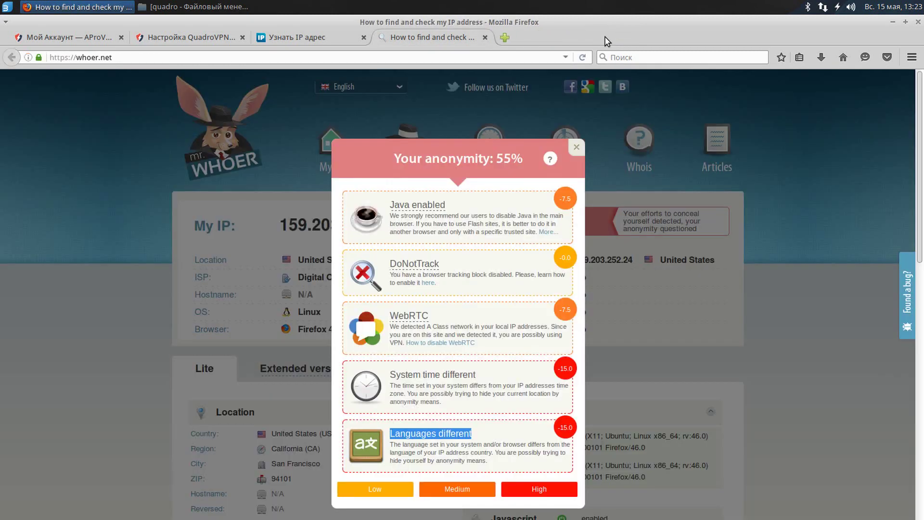
{"action": "left_click", "coordinate": [583, 57]}
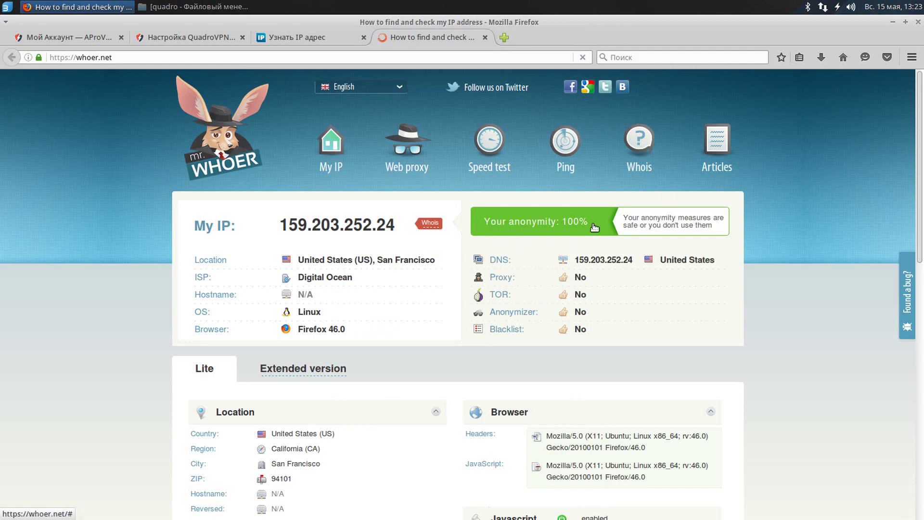
With whoer.net at 100%, go to 2ip.ru and open its Проверка анонимности page.
{"action": "left_click", "coordinate": [303, 41]}
{"action": "scroll", "coordinate": [243, 263], "scroll_direction": "down", "scroll_amount": 3}
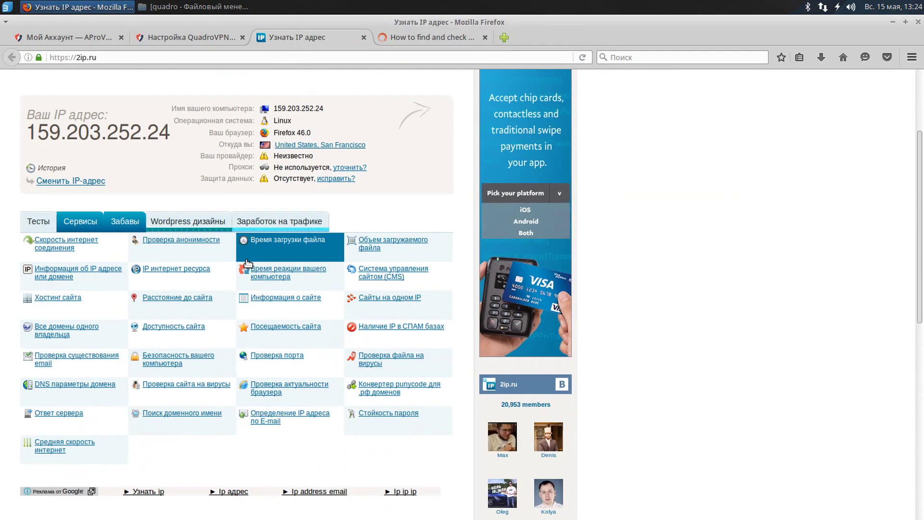
{"action": "left_click", "coordinate": [158, 247]}
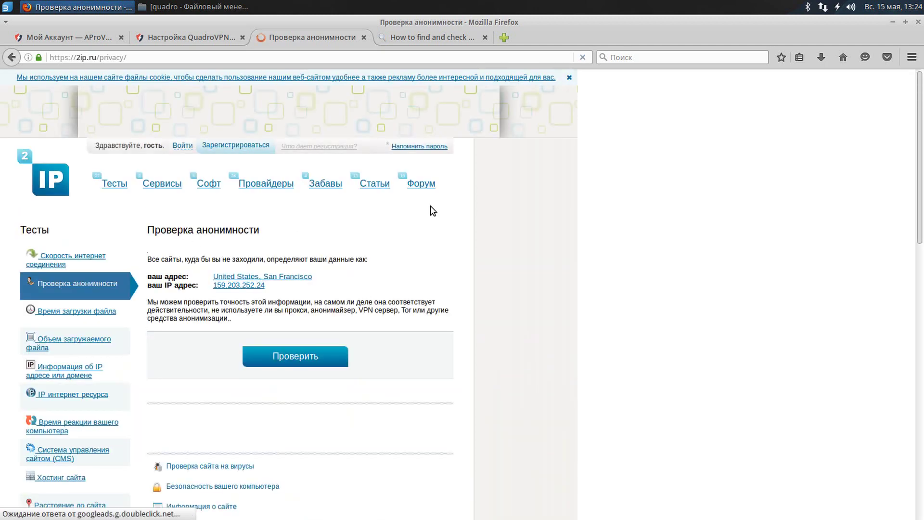
{"action": "scroll", "coordinate": [398, 247], "scroll_direction": "down", "scroll_amount": 1}
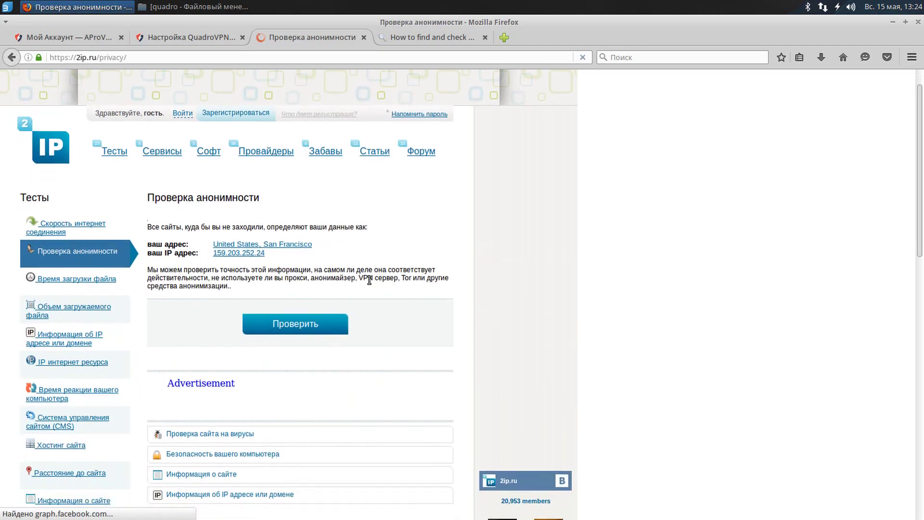
Run the 2ip.ru anonymity check with Проверить and review the 0 % anonymiser probability result.
{"action": "left_click", "coordinate": [323, 321]}
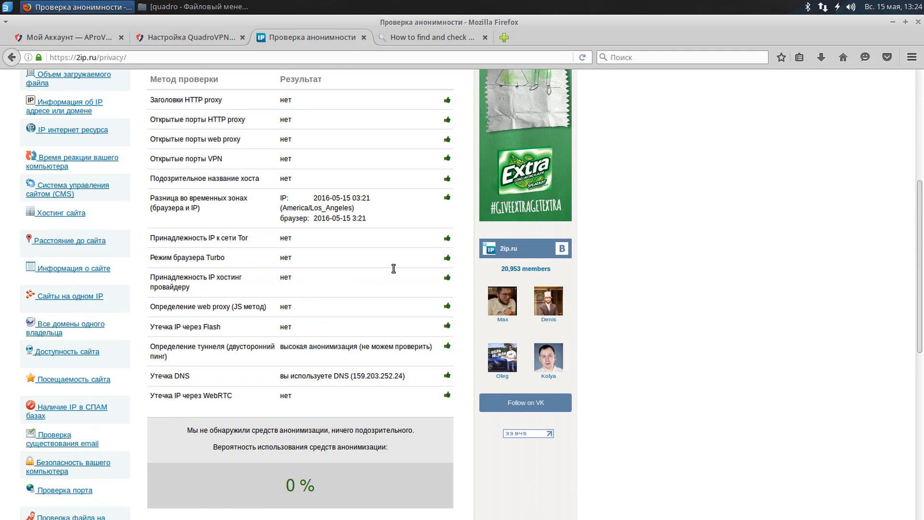
{"action": "scroll", "coordinate": [394, 269], "scroll_direction": "up", "scroll_amount": 3}
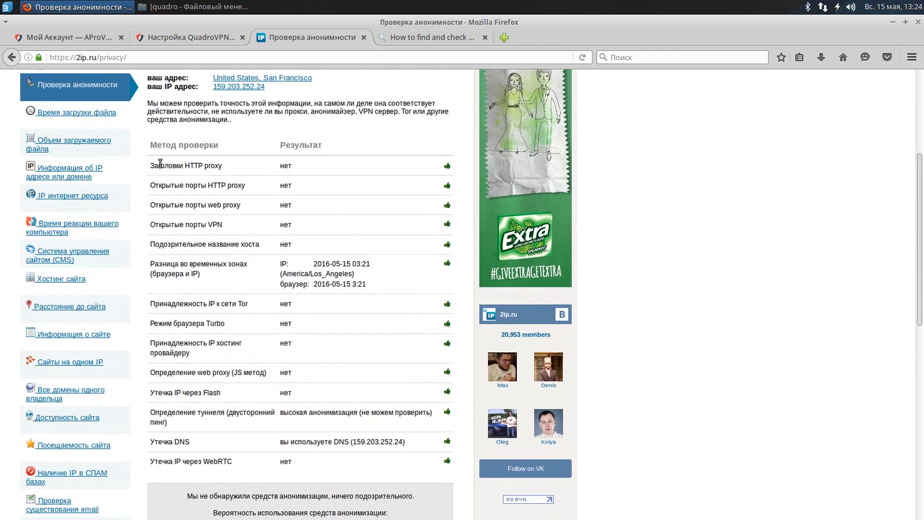
{"action": "left_click_drag", "start_coordinate": [154, 166], "coordinate": [433, 446]}
{"action": "left_click", "coordinate": [400, 339]}
{"action": "scroll", "coordinate": [337, 346], "scroll_direction": "down", "scroll_amount": 6}
{"action": "left_click_drag", "start_coordinate": [224, 374], "coordinate": [373, 428]}
{"action": "left_click", "coordinate": [358, 411]}
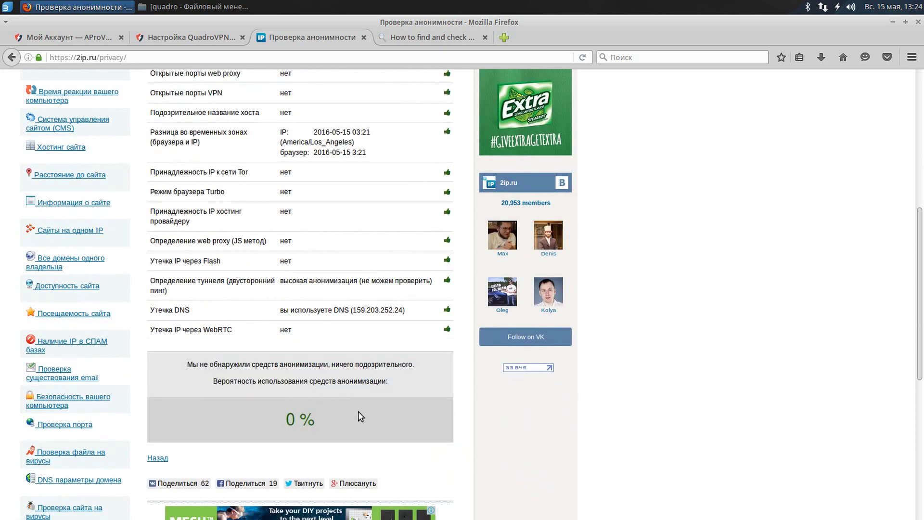